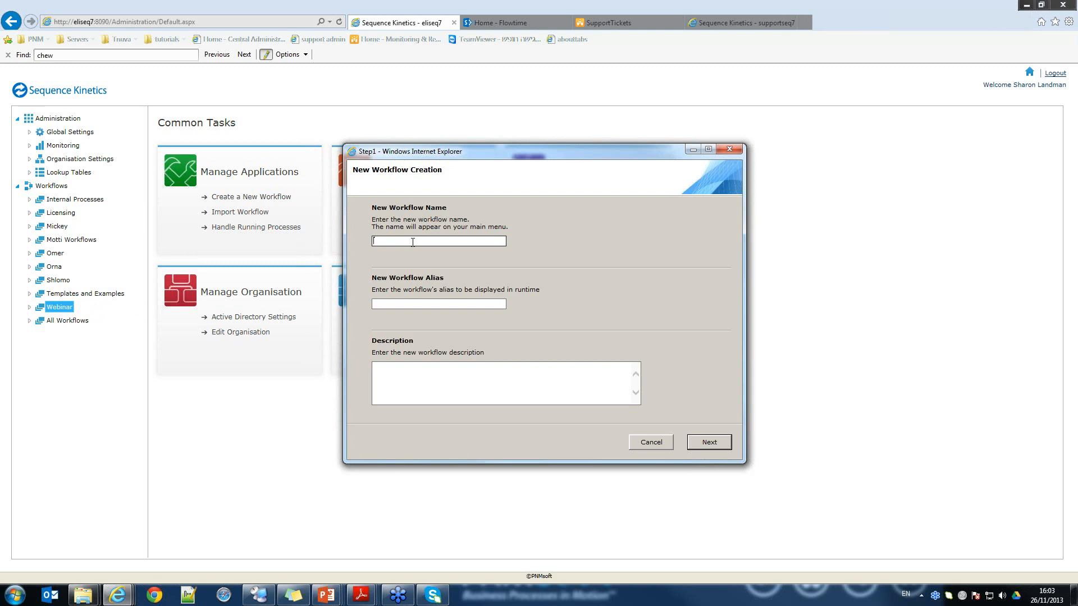
Create a workflow named webinar_demo1 and place a Form activity between its Start and End activities.
type("ebinar_demo1")
left_click(709, 441)
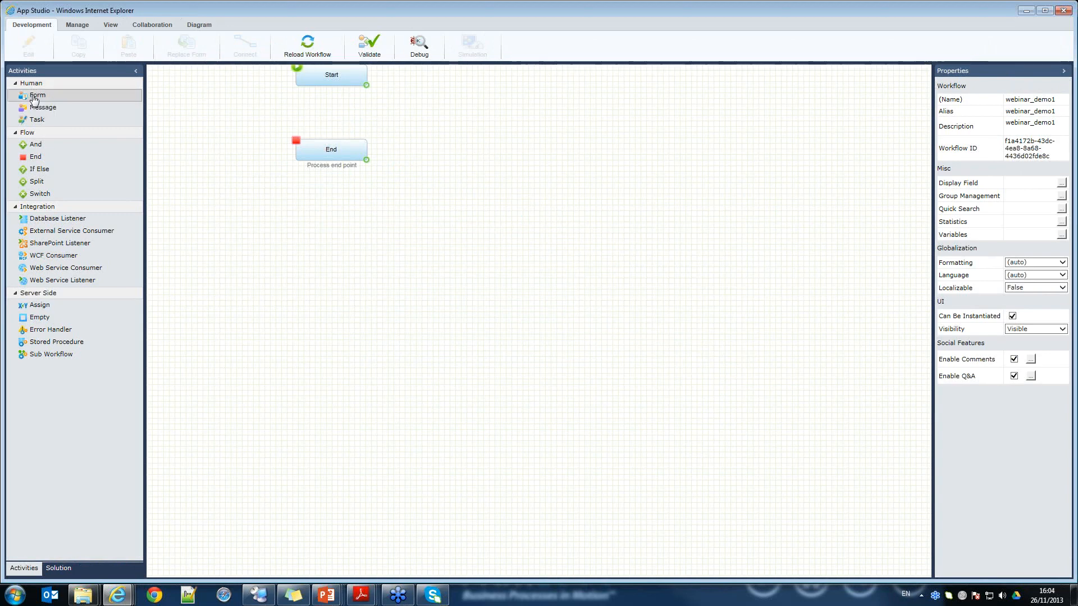
left_click_drag(33, 97, 538, 322)
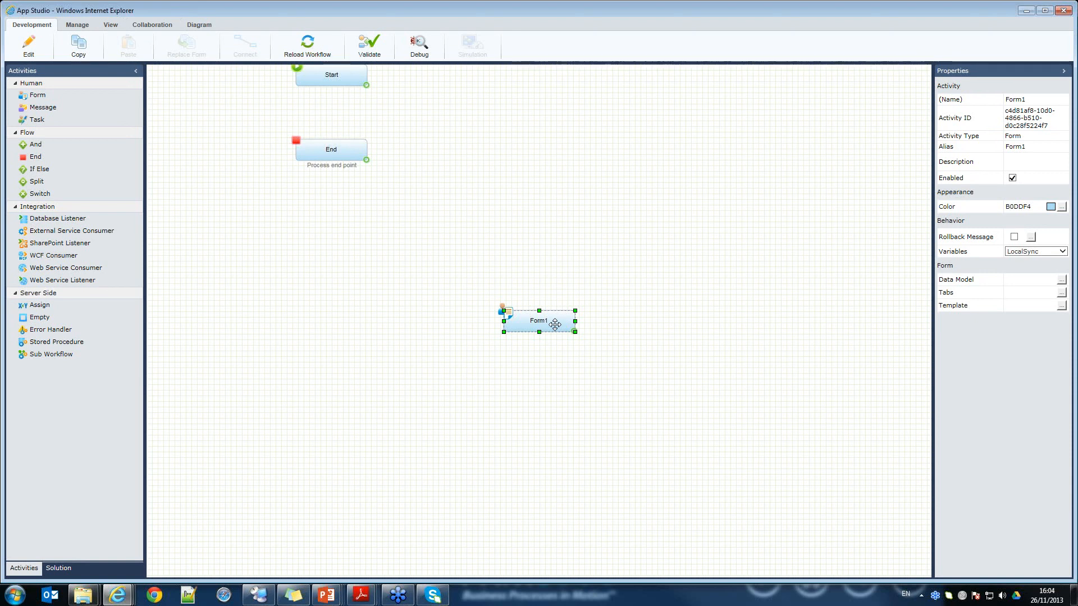
left_click_drag(554, 325, 330, 111)
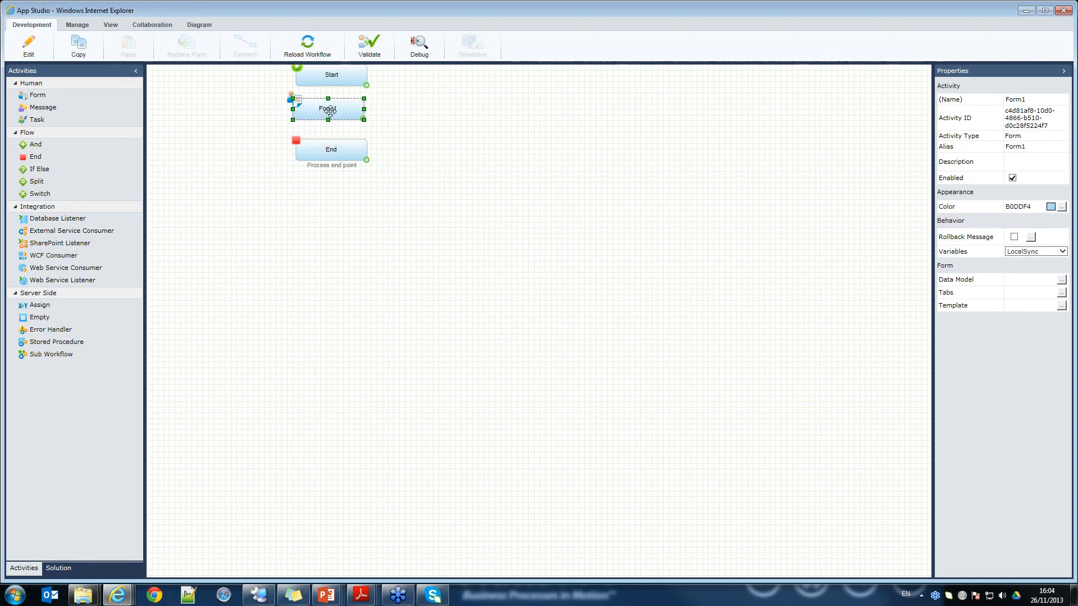
Define the form activity as Request Form, a new form with the view defined first, using the 2 Columns (d) template.
double_click(325, 112)
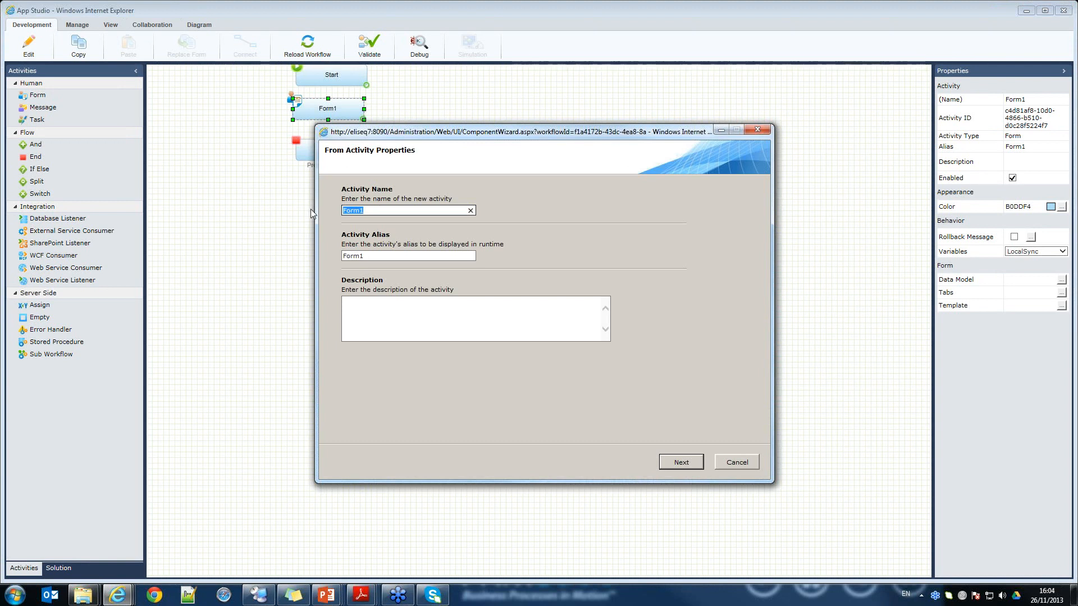
type("Request Form")
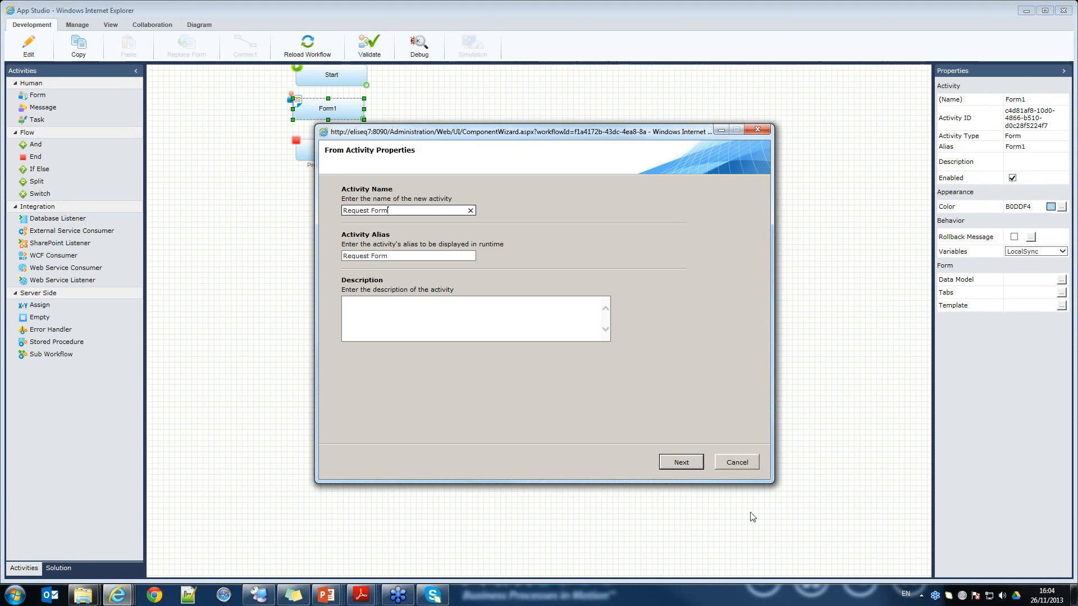
left_click(679, 464)
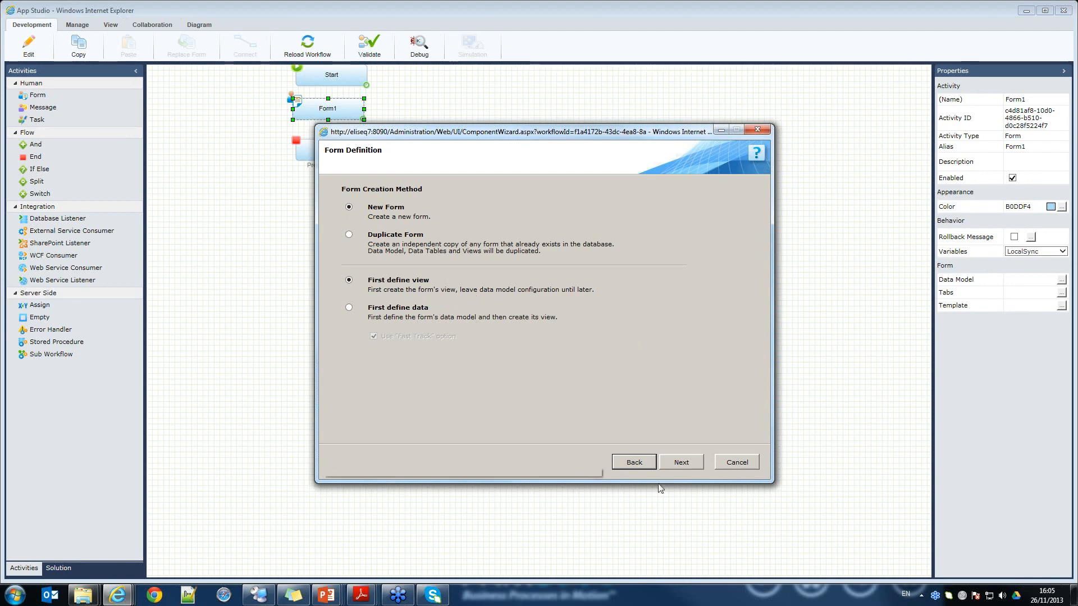
left_click(677, 464)
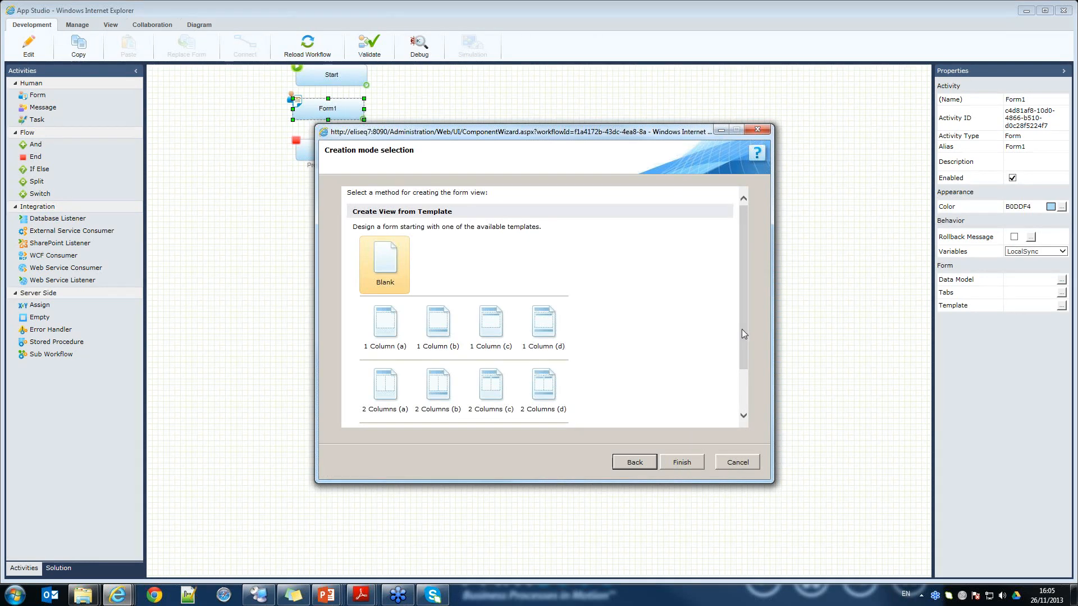
left_click_drag(742, 329, 746, 382)
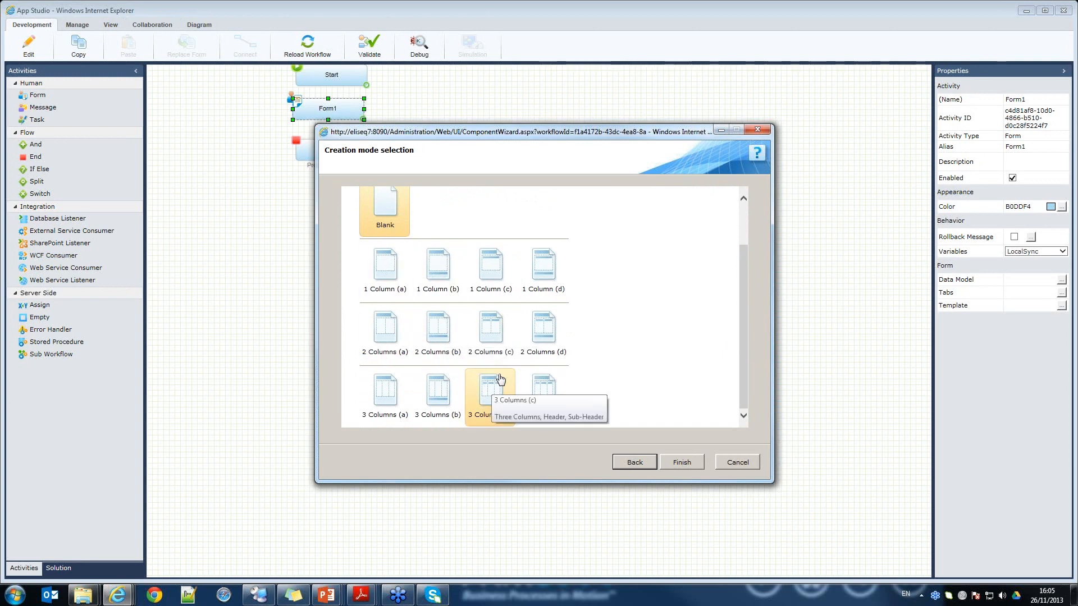
left_click(547, 333)
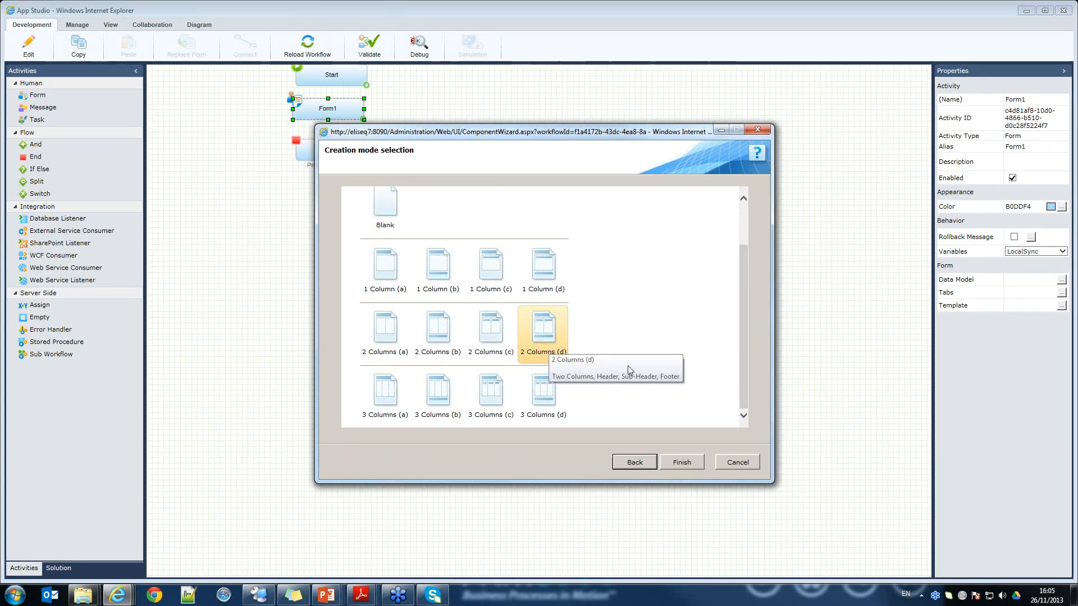
left_click(686, 463)
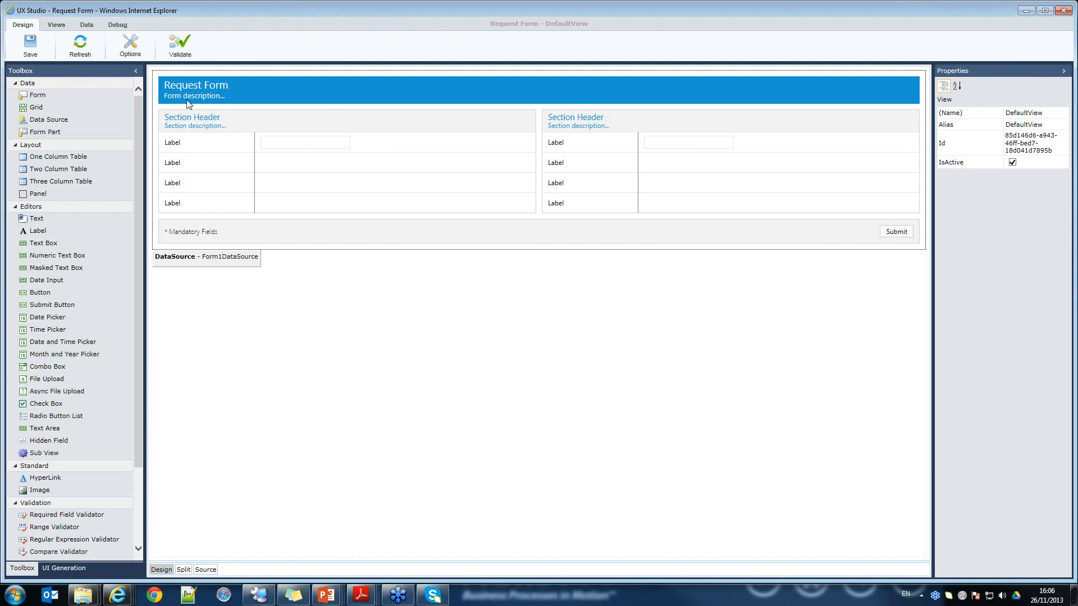
Set the form description under the Request Form title to "Please enter details of the reuest here".
left_click(196, 85)
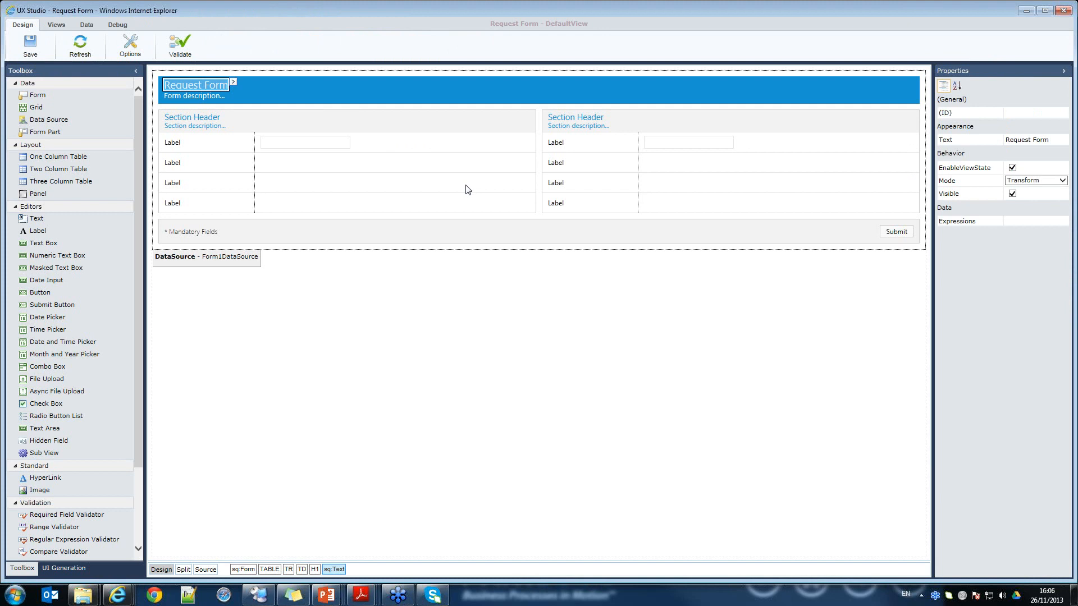
left_click(211, 96)
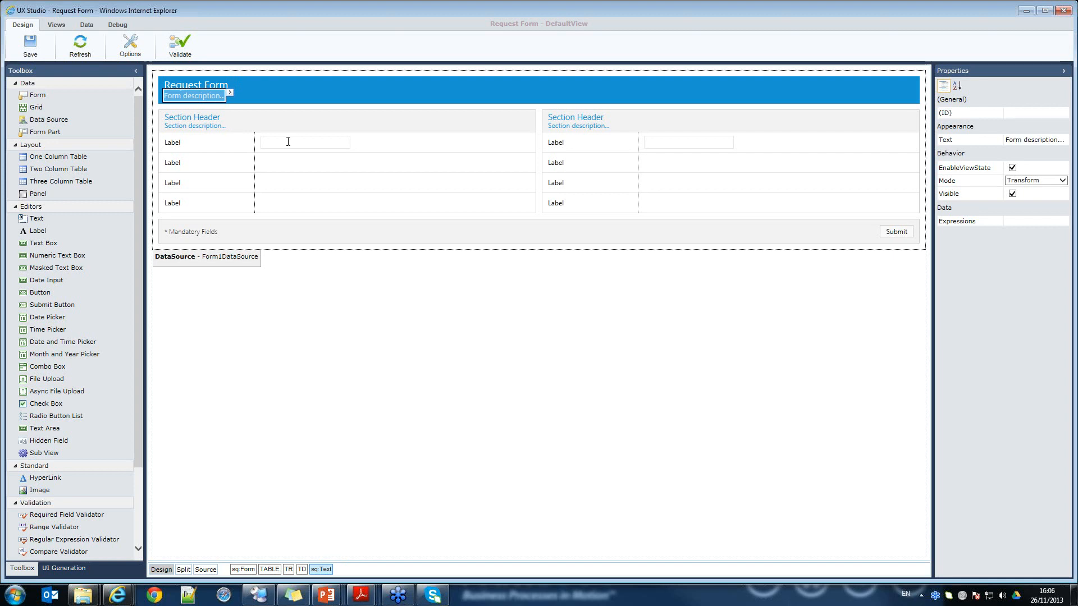
left_click(1010, 139)
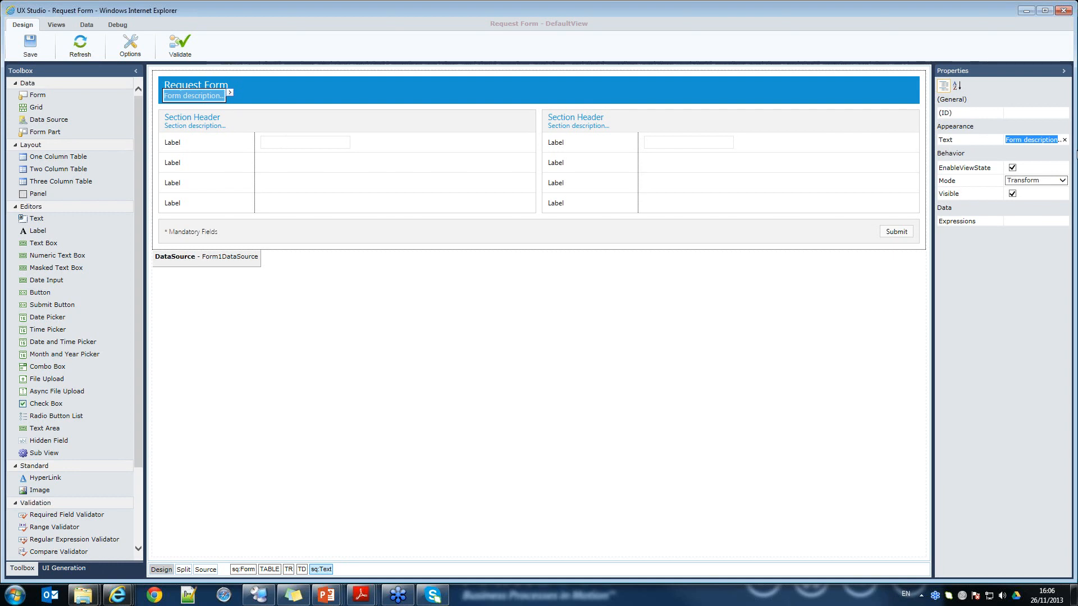
type("Please en")
type("ter details fo")
type(" the reuest.")
type(" here")
key("Return")
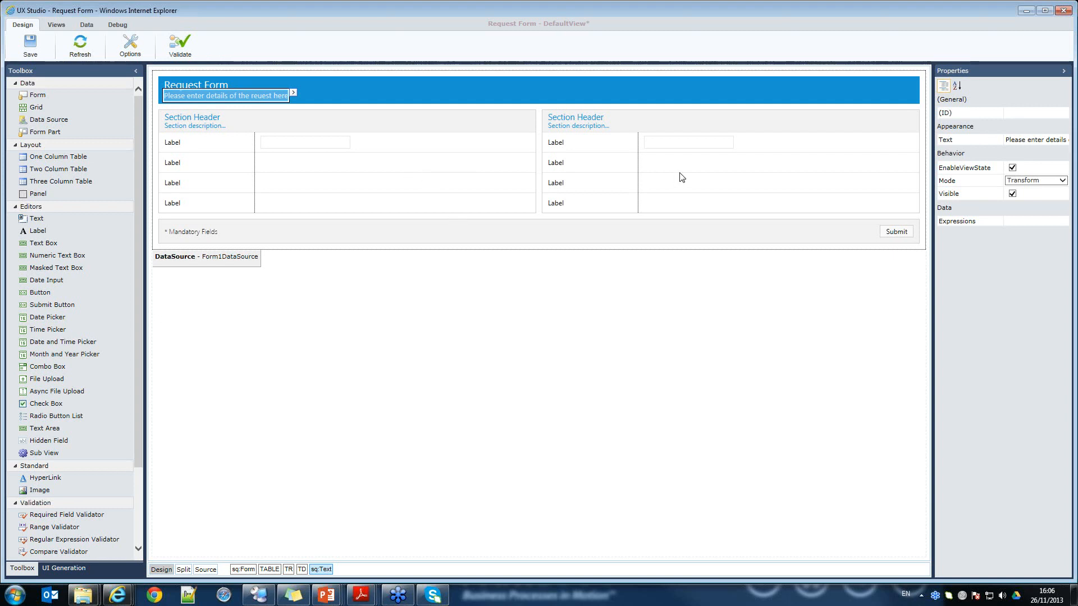
Change the first column's section header text to "Personal details".
left_click(366, 140)
left_click(598, 125)
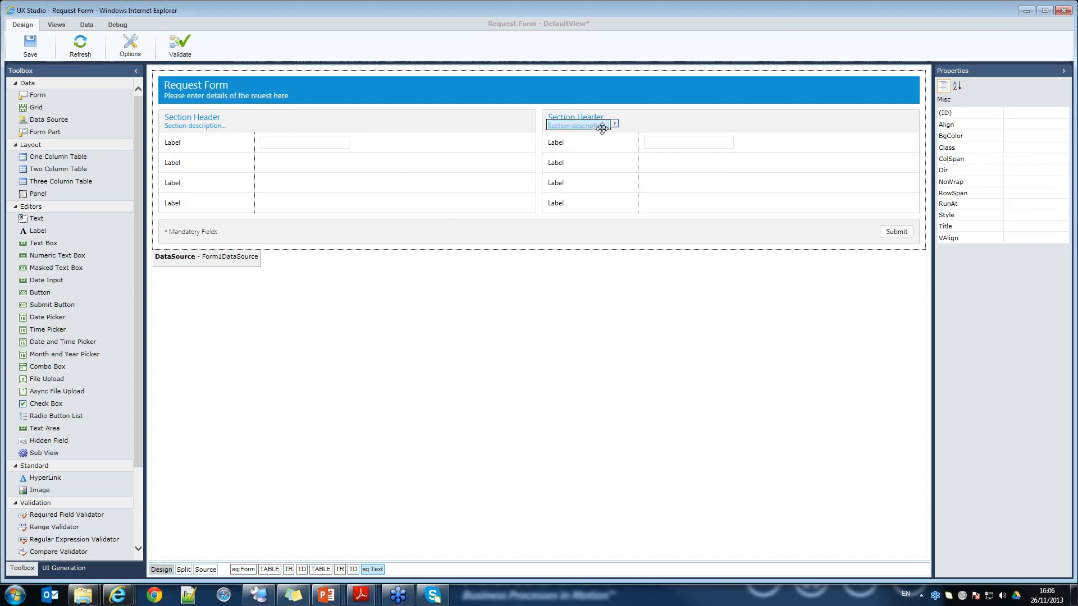
left_click(198, 117)
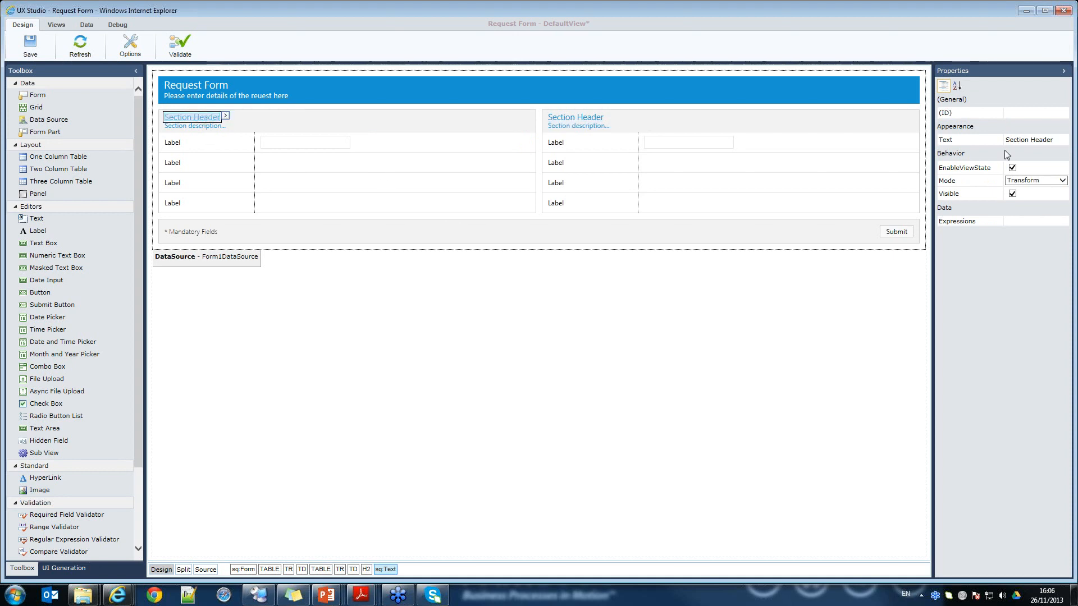
left_click(1052, 139)
type("Personal details")
key("Return")
Change the second column's section header text to "Request details".
left_click(565, 115)
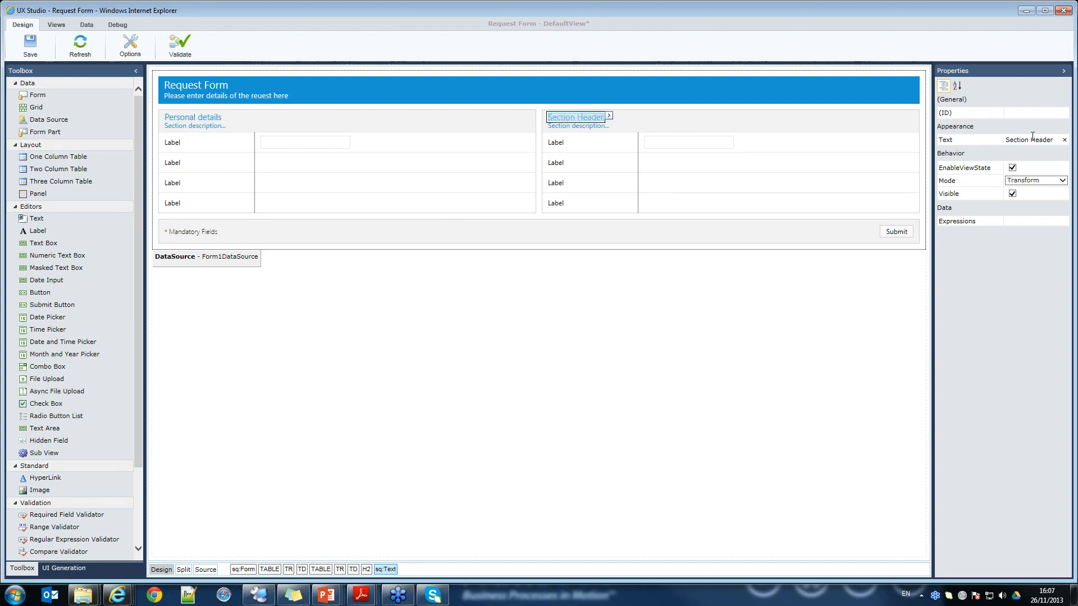
left_click_drag(1052, 139, 990, 142)
type("Request deattails")
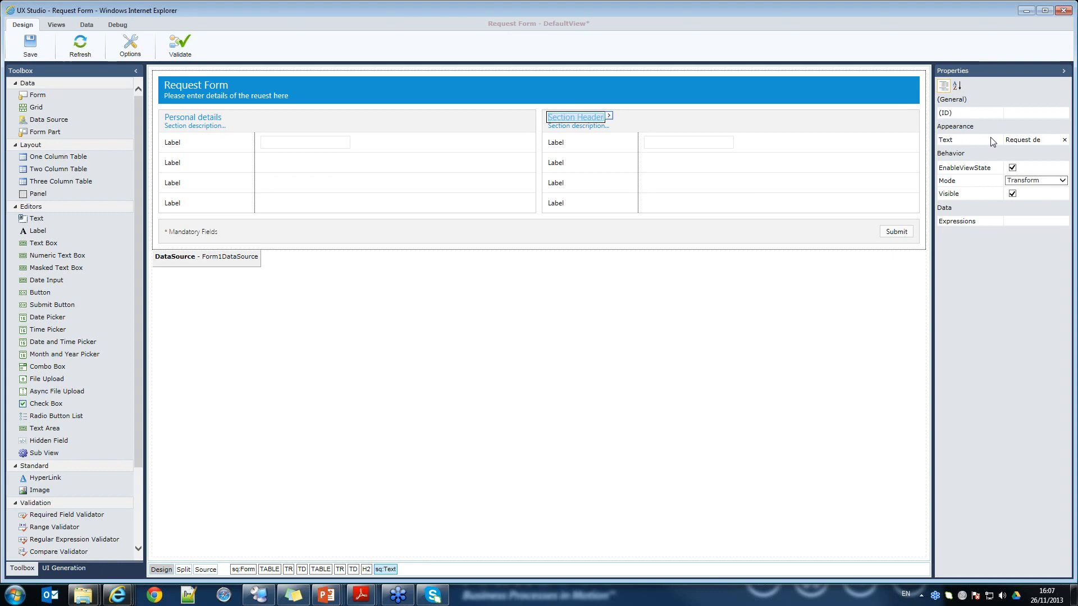
key("Return")
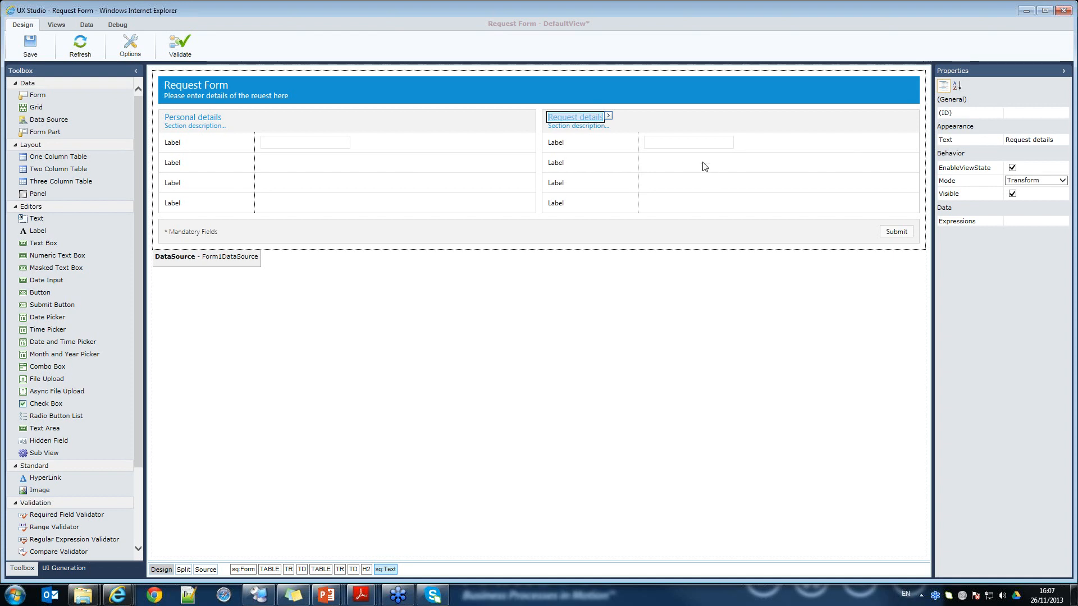
Delete the section description texts under the Personal details and Request details headers.
left_click(216, 120)
left_click(591, 122)
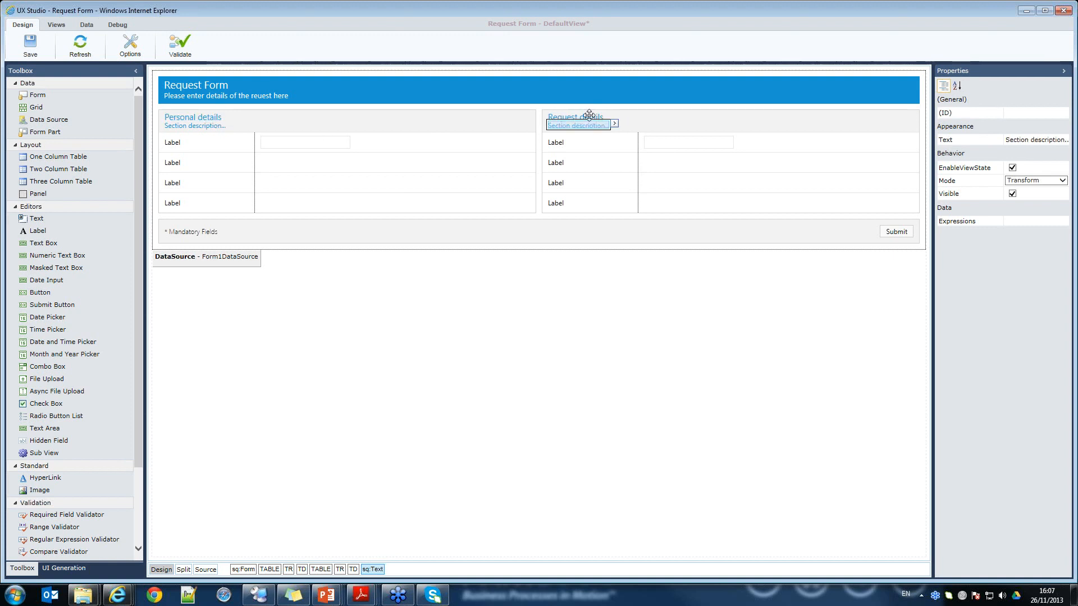
left_click(198, 126)
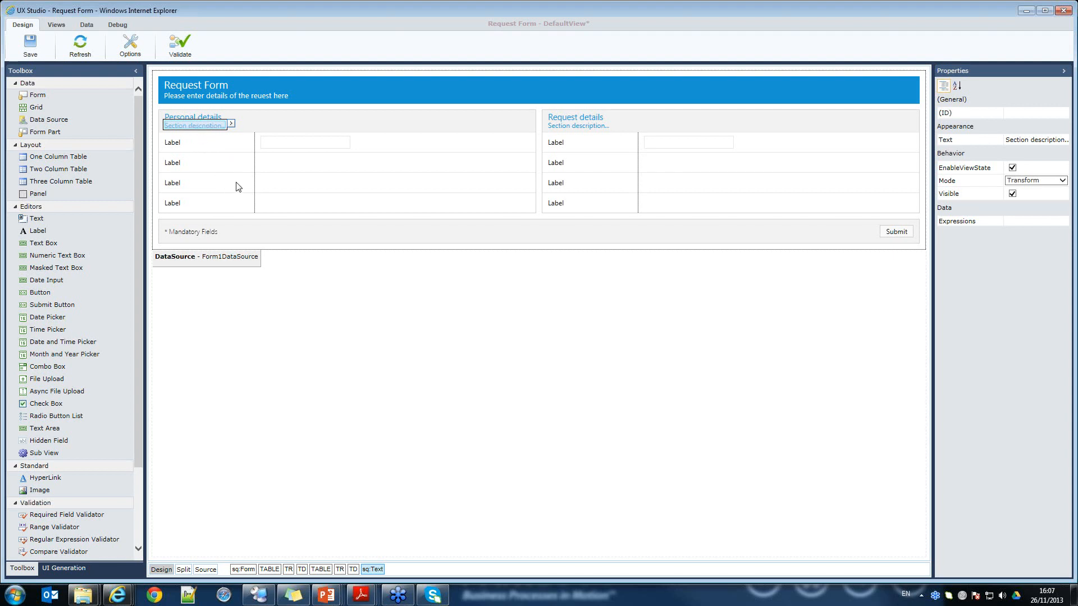
key("Delete")
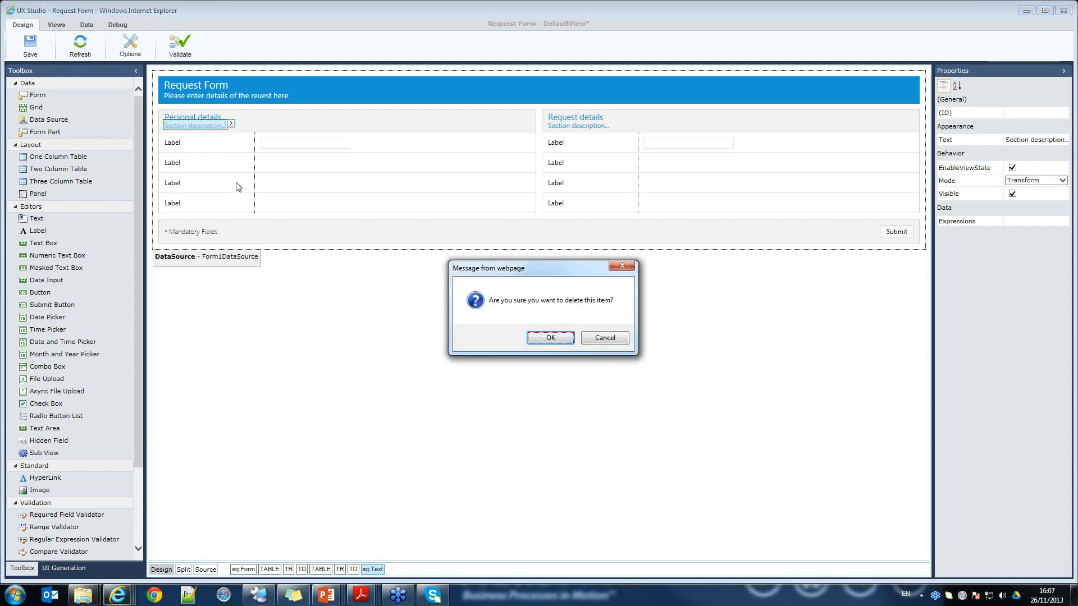
left_click(565, 339)
left_click(588, 126)
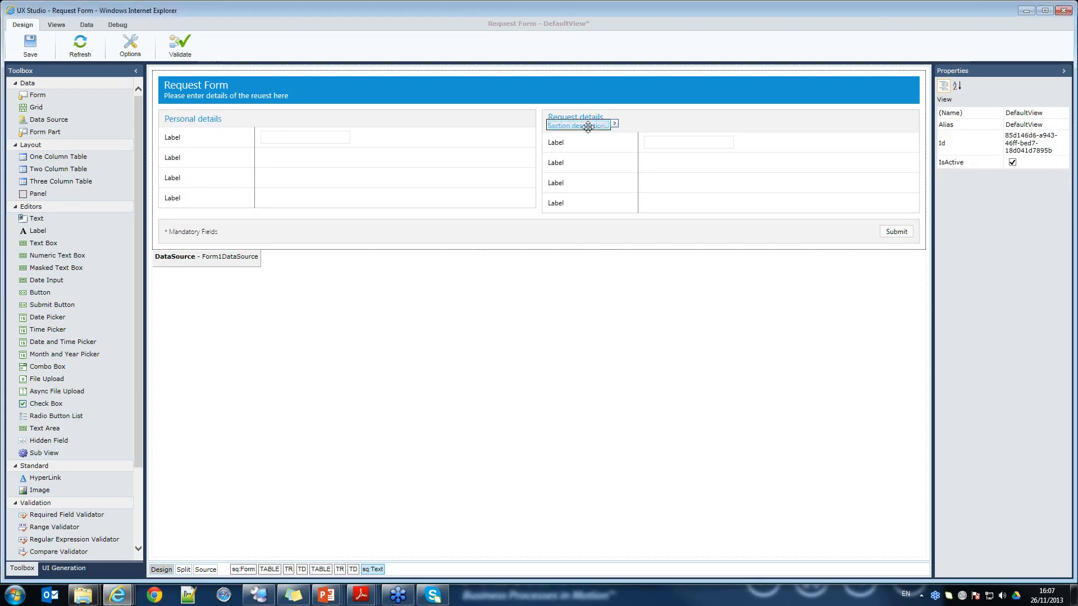
key("Delete")
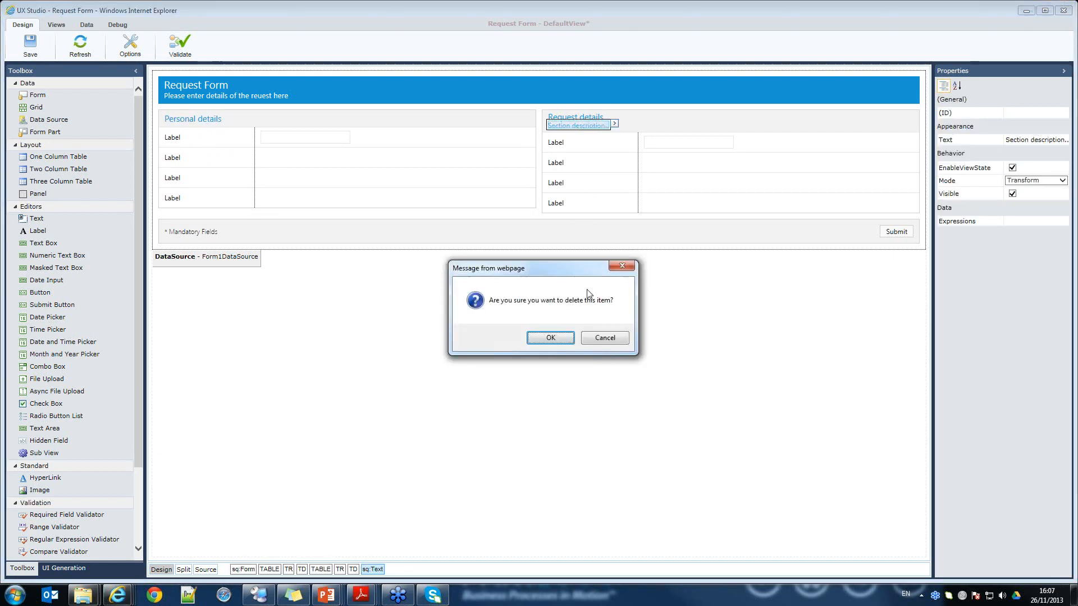
left_click(561, 339)
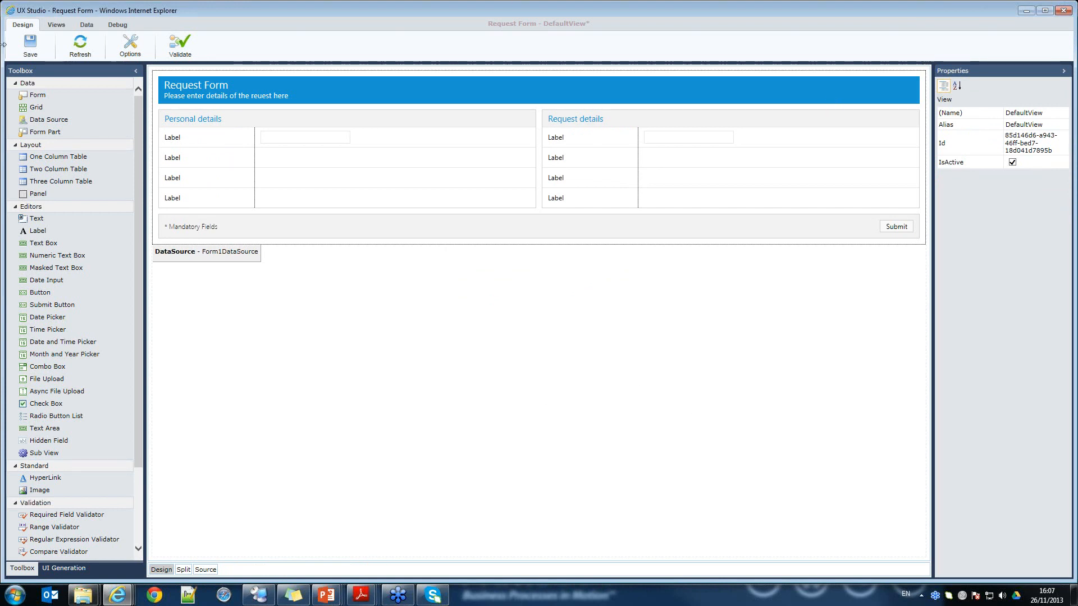
Set the UX Studio options to Basic mode and apply the change.
left_click(139, 51)
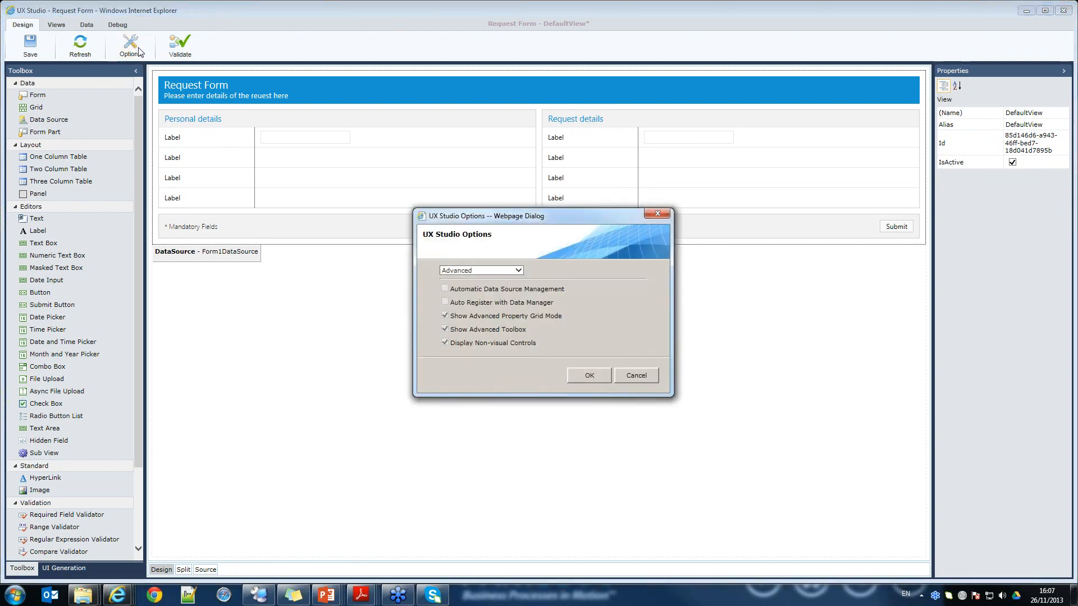
left_click(483, 270)
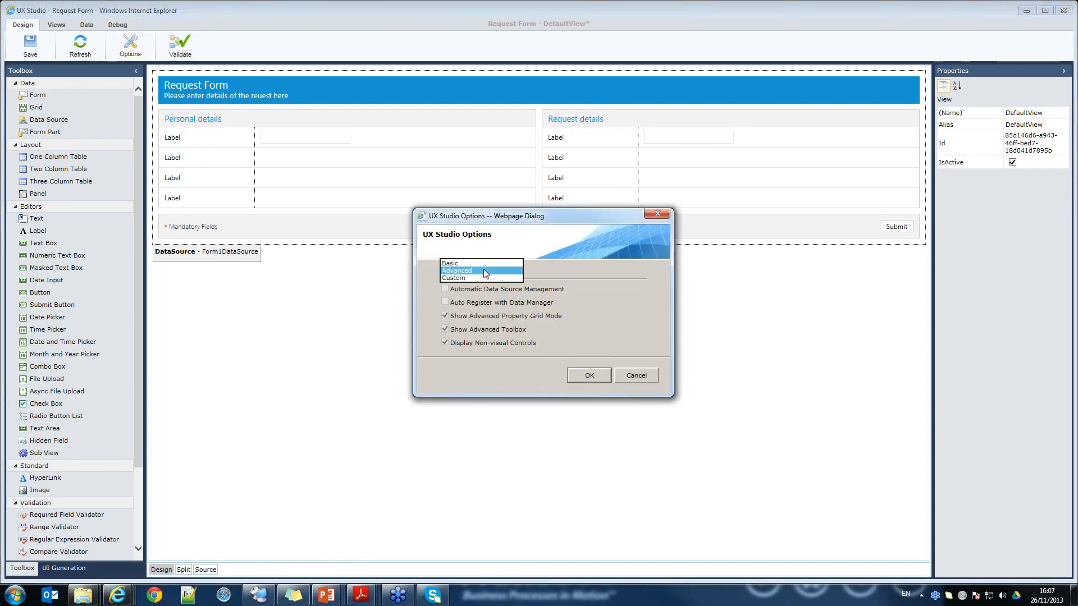
left_click(477, 263)
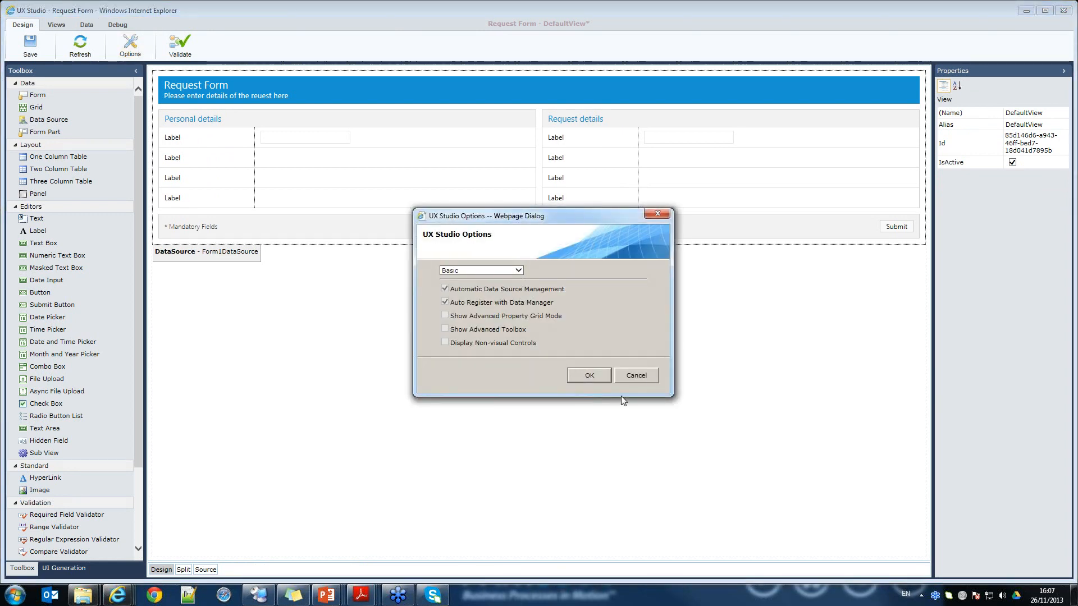
left_click(580, 375)
left_click(589, 343)
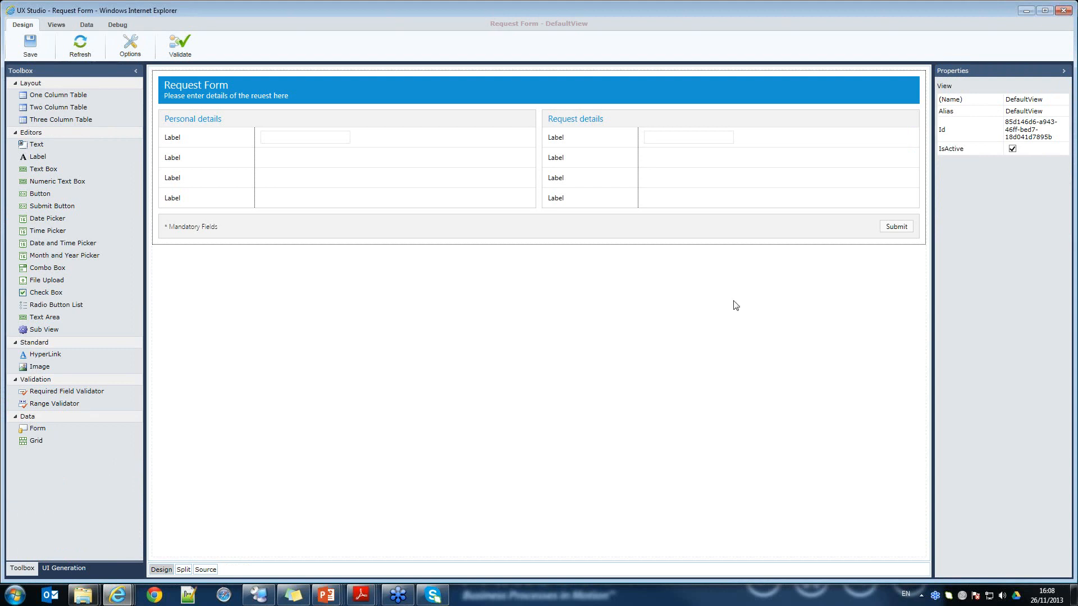
Set the first two labels in the Personal details section to "Name" and "Employee Type".
left_click(293, 137)
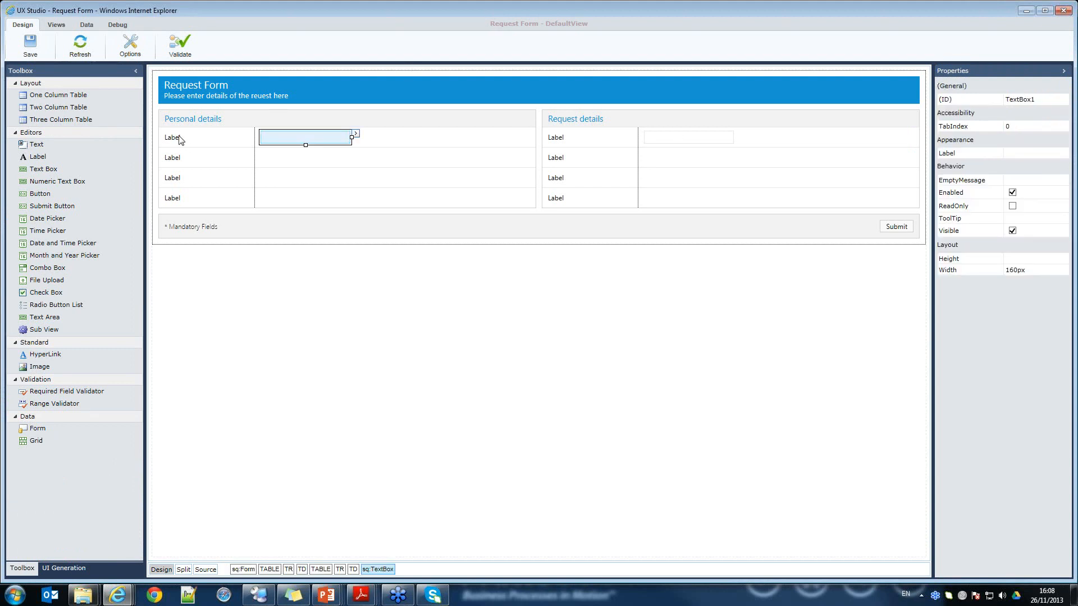
left_click(178, 143)
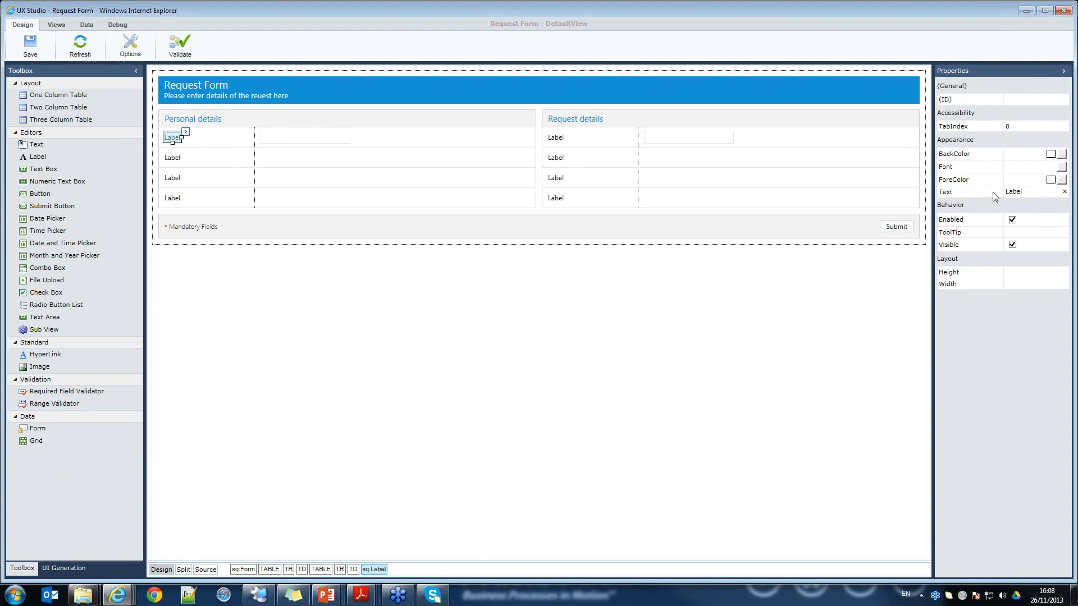
double_click(1011, 191)
type("Name")
key("Return")
left_click(175, 161)
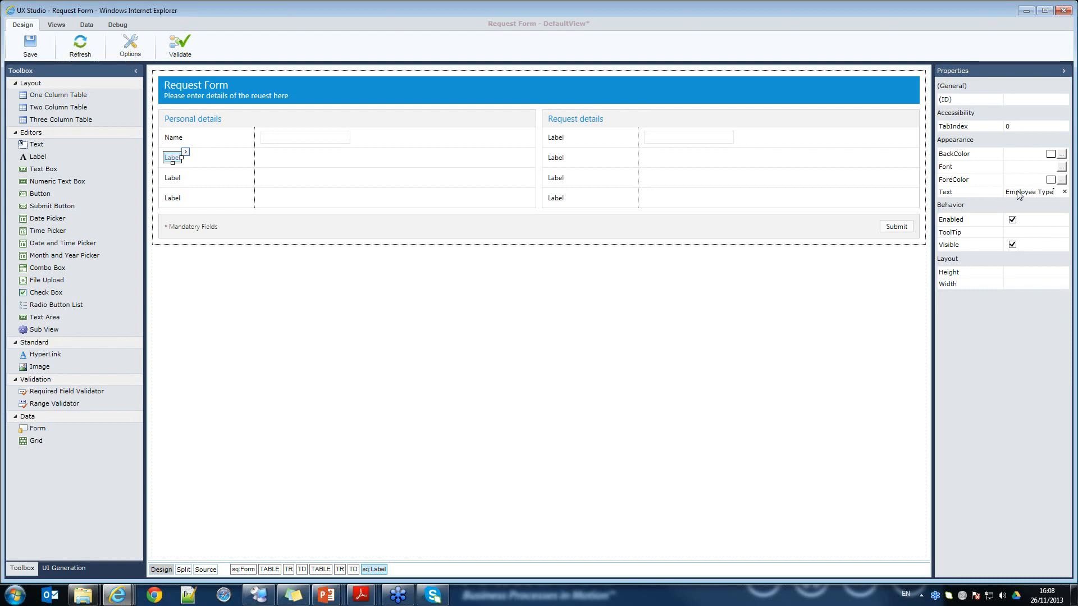
key("Return")
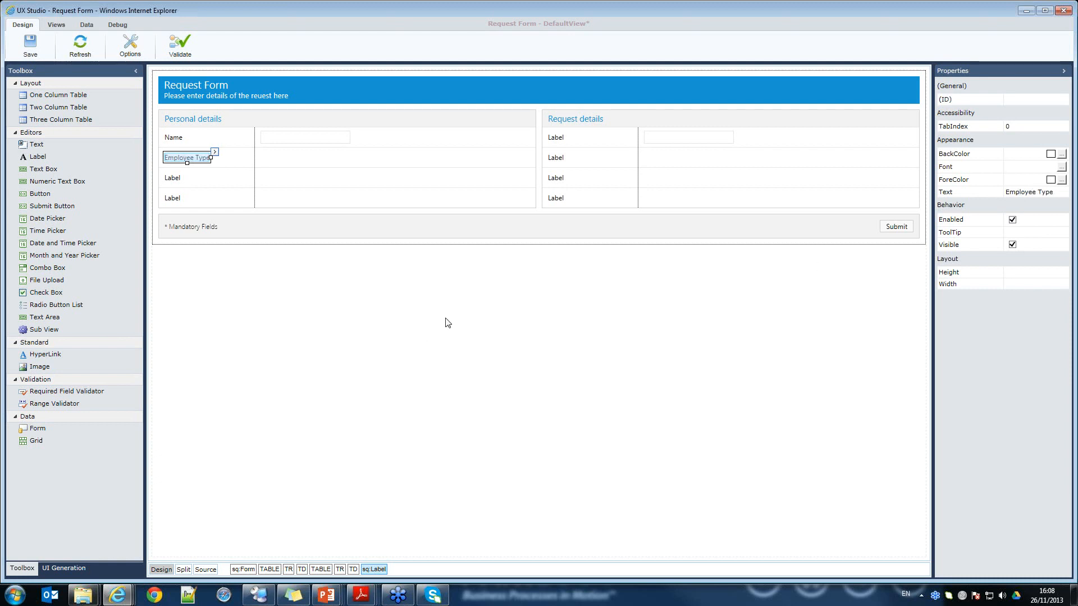
Delete the two unused labels below Employee Type in the Personal details section.
left_click(173, 178)
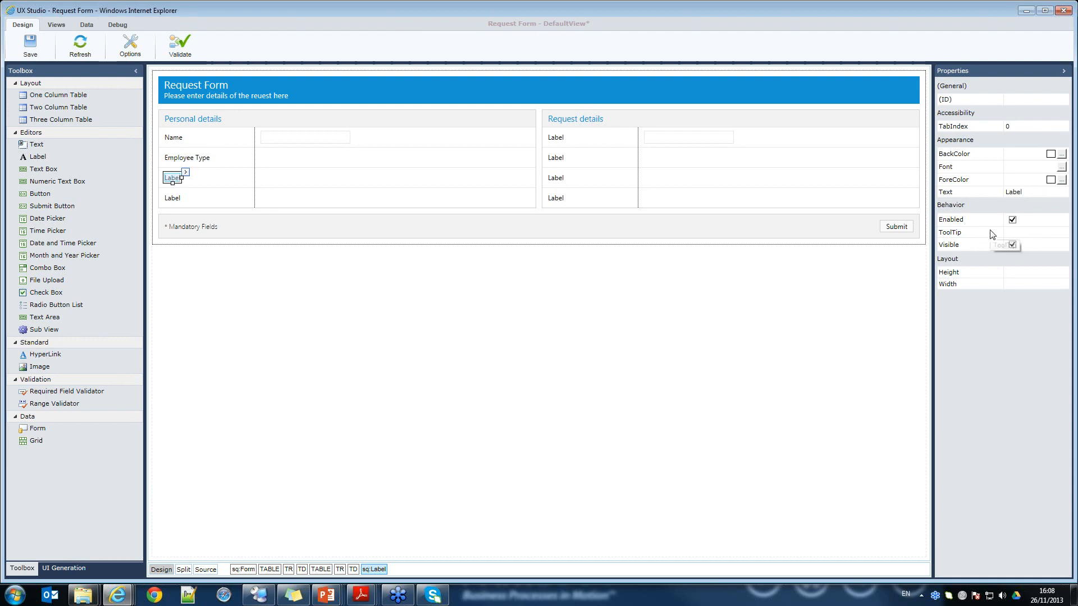
key("Delete")
left_click(551, 339)
left_click(172, 198)
key("Delete")
left_click(564, 336)
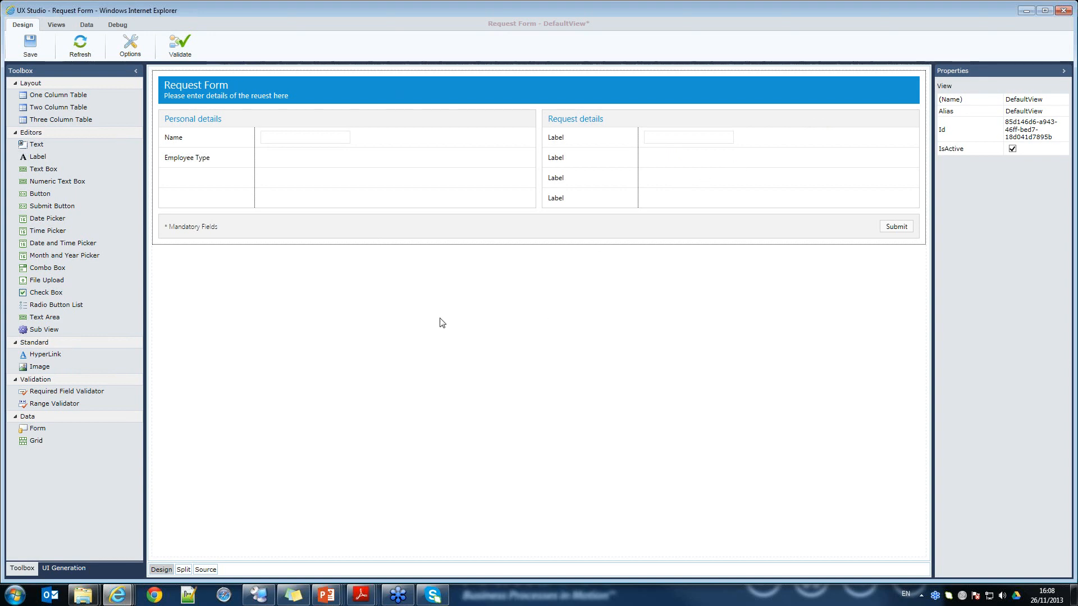
Bind the Name text box to a new data field named TextBox1 of type Text (String).
left_click(304, 138)
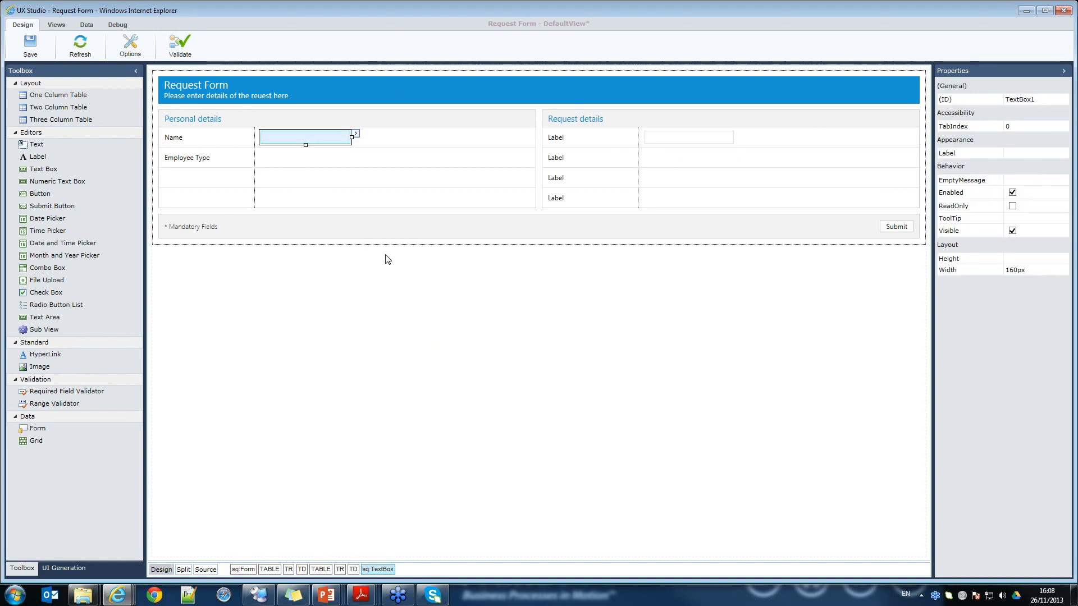
left_click(356, 135)
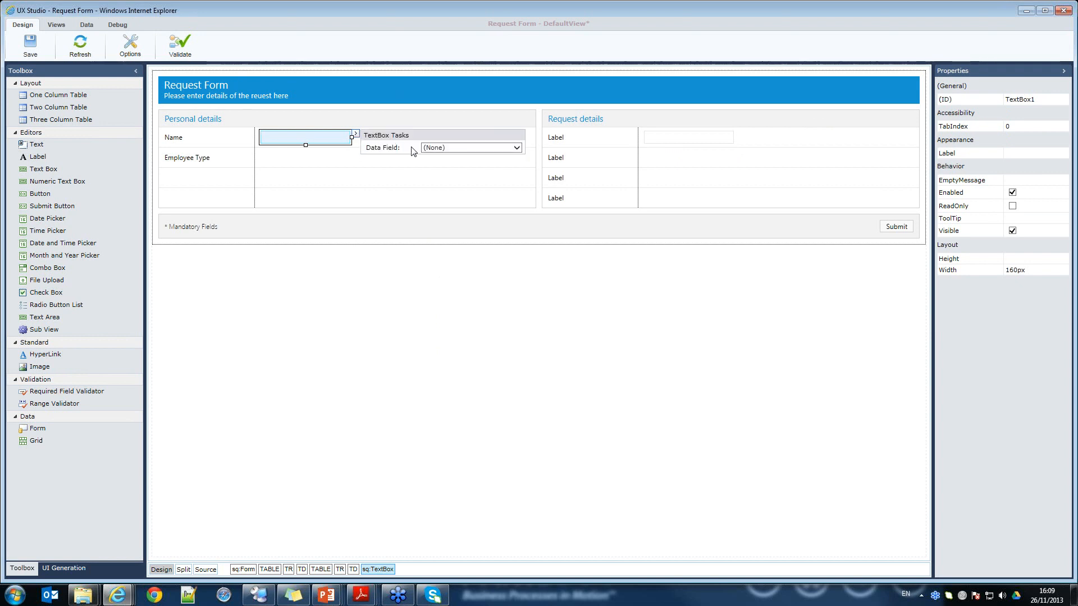
left_click(484, 148)
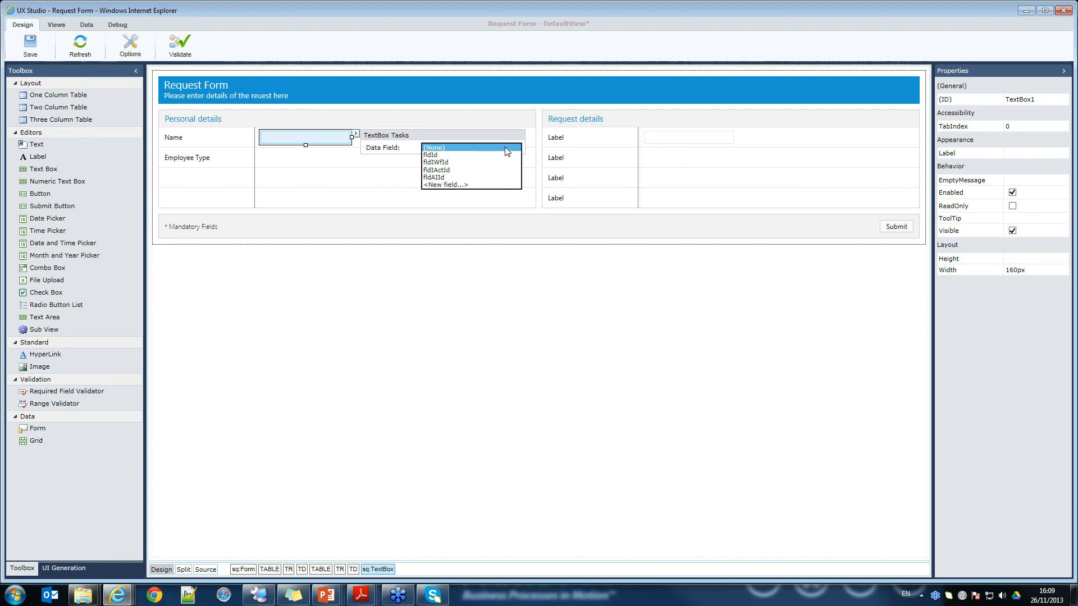
left_click(452, 186)
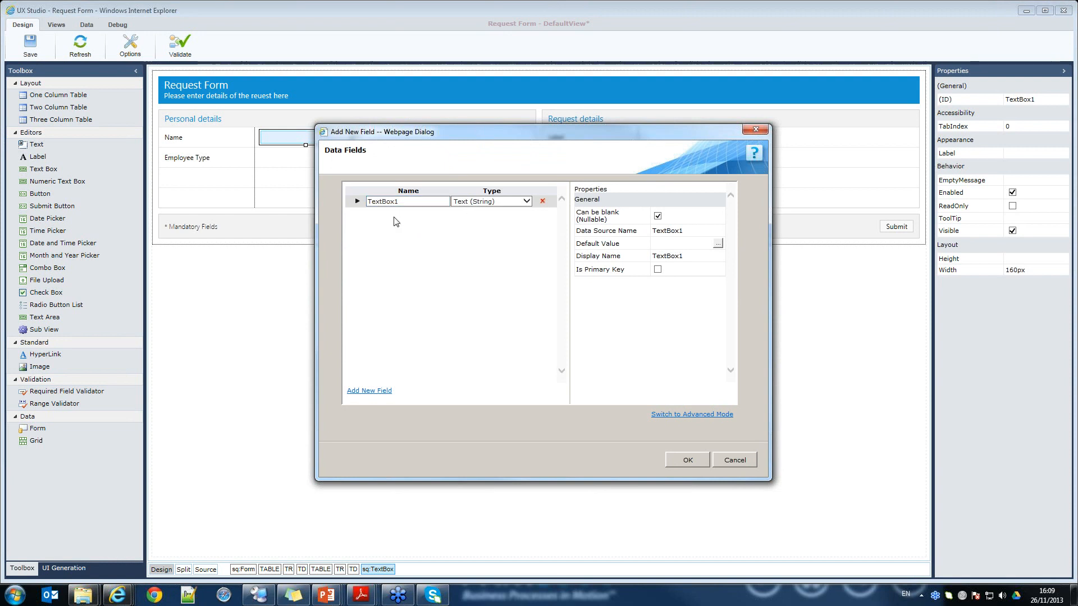
left_click(702, 459)
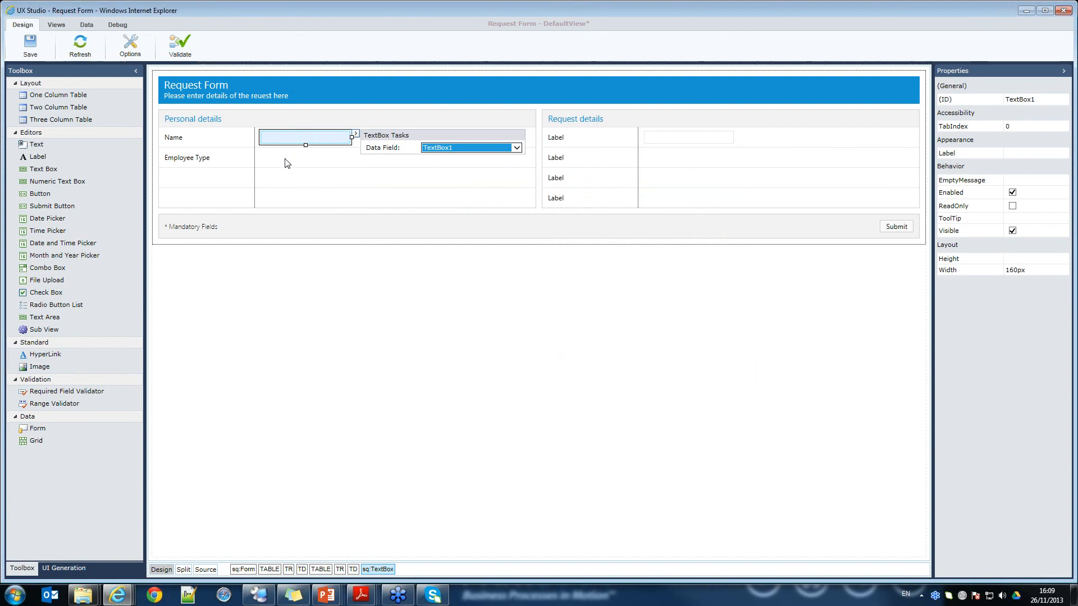
Insert a text box in the empty cell beside the Employee Type label.
left_click(278, 160)
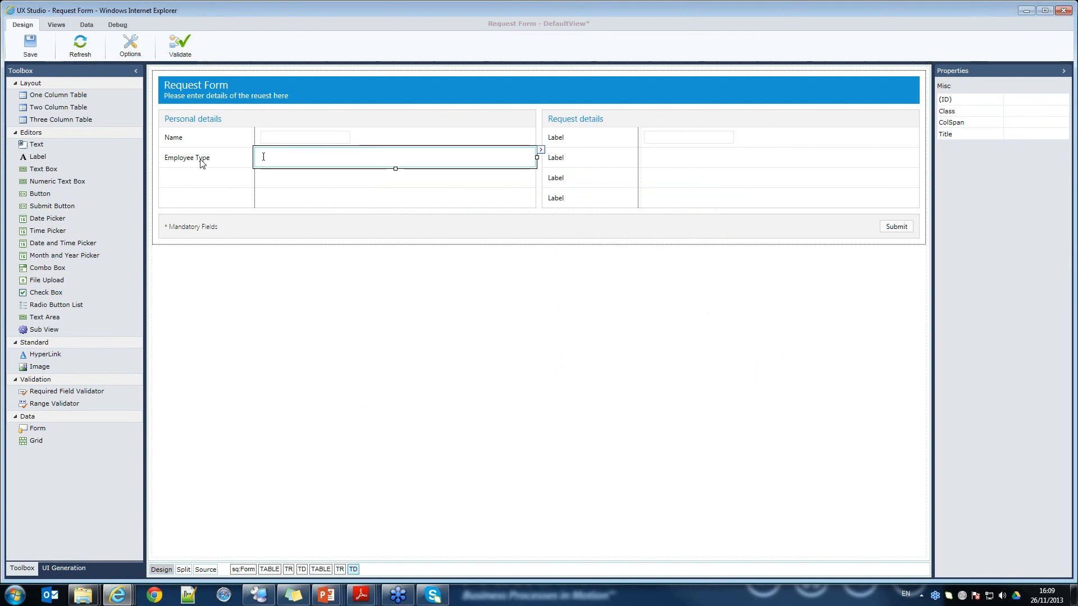
left_click(200, 160)
left_click(304, 162)
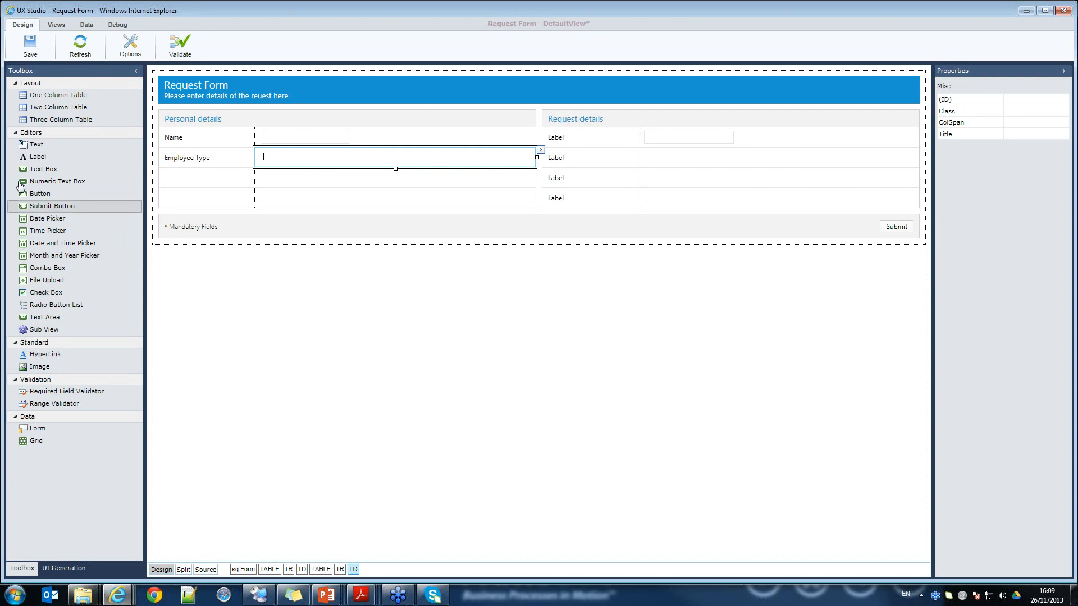
double_click(47, 173)
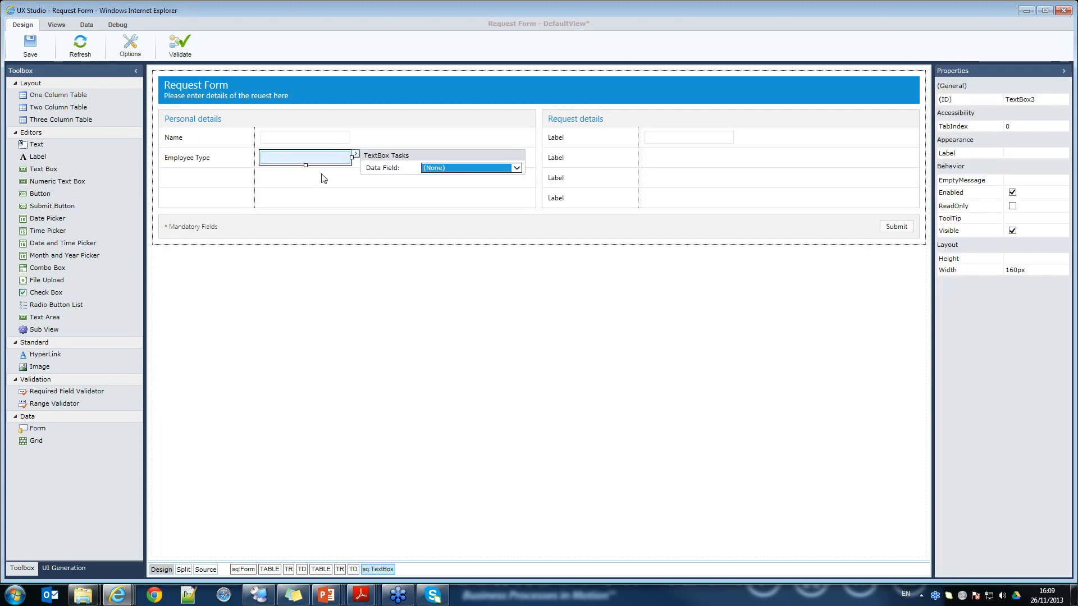
left_click(517, 168)
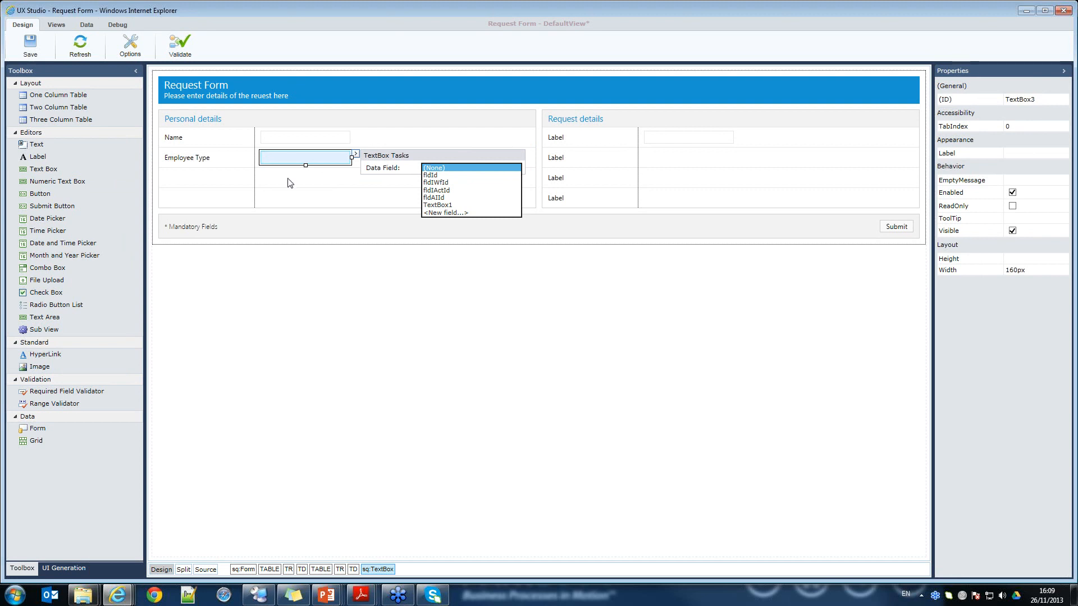
left_click(309, 158)
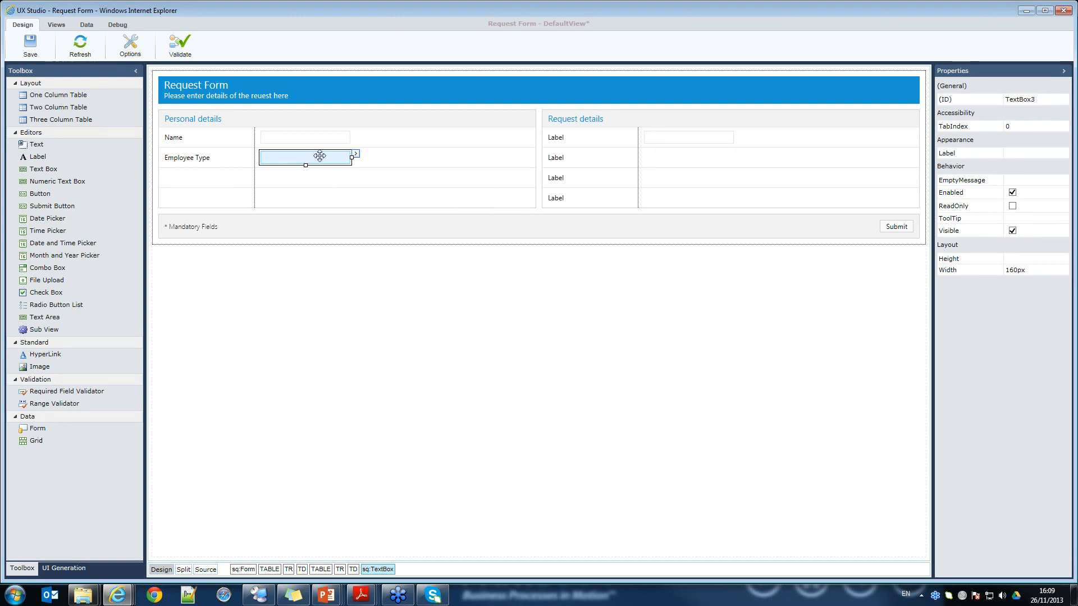
Set the ID of the Employee Type text box to txtEmployeeType.
left_click(1012, 101)
left_click_drag(1042, 102, 993, 108)
type("txtEmplo")
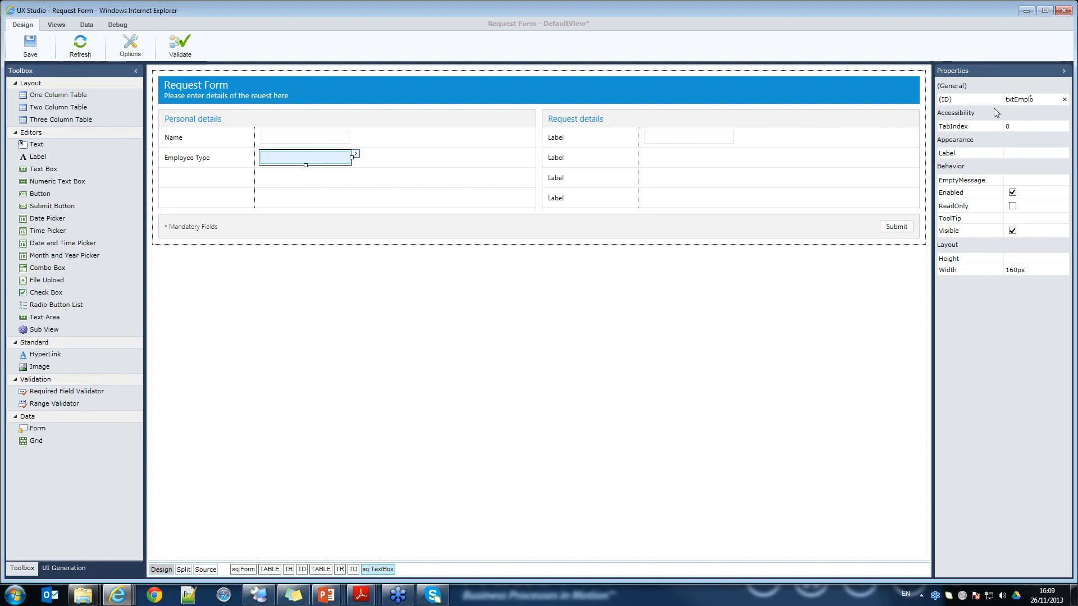
type("yeeType")
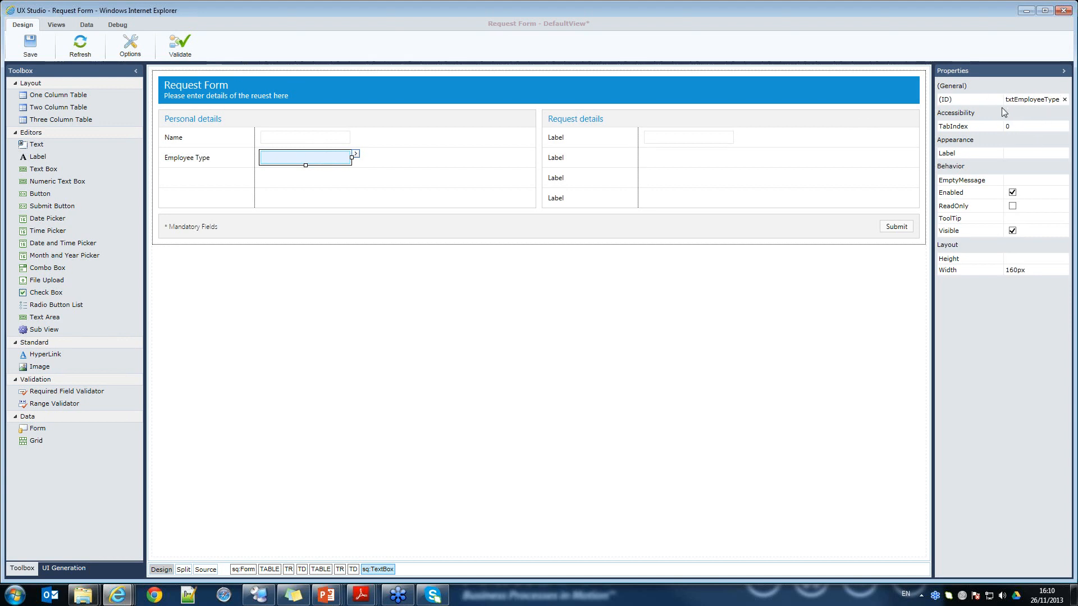
left_click(1001, 109)
Bind the Employee Type text box to a new Text (String) data field named txtEmployeeType.
left_click(356, 153)
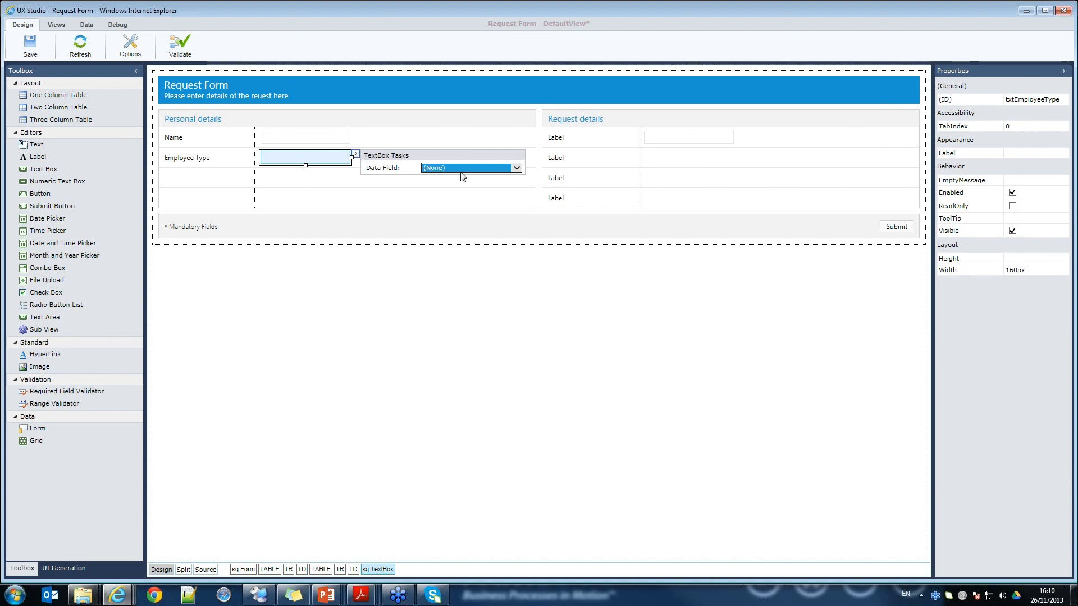
left_click(461, 173)
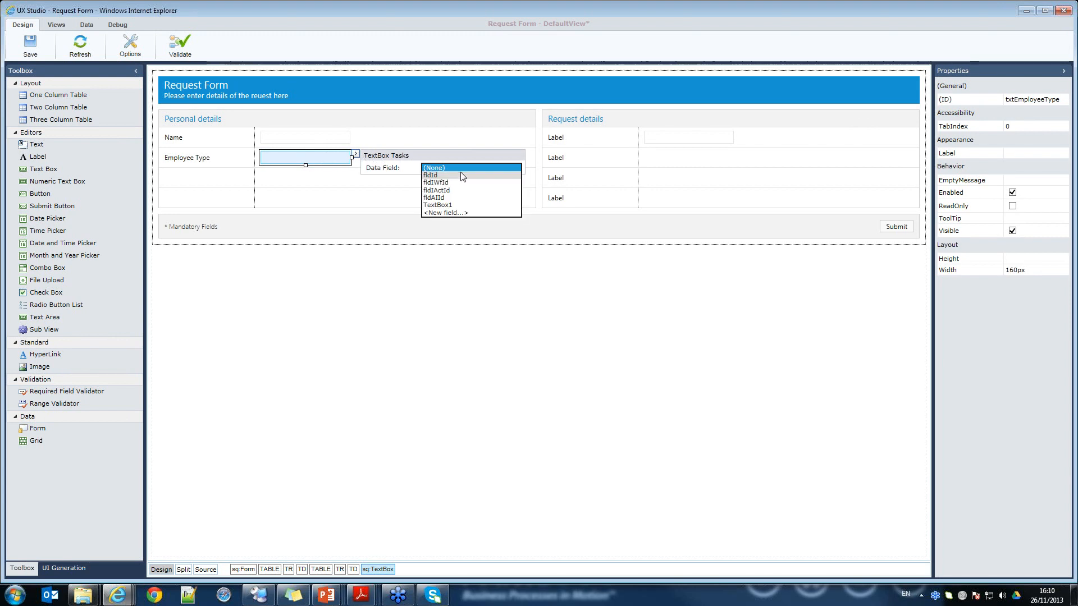
left_click(453, 213)
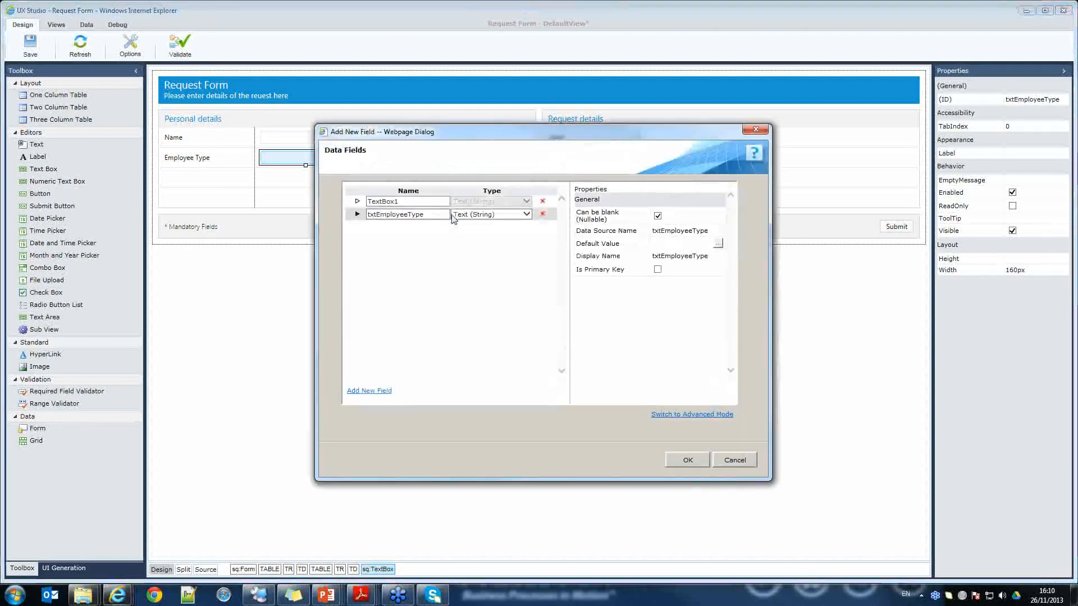
double_click(429, 214)
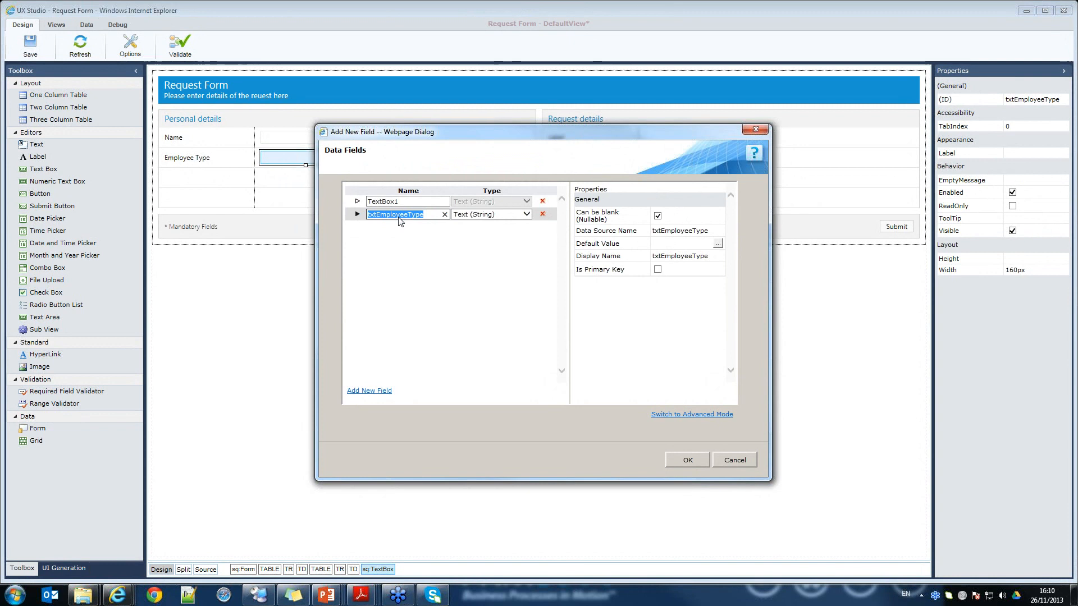
left_click(692, 460)
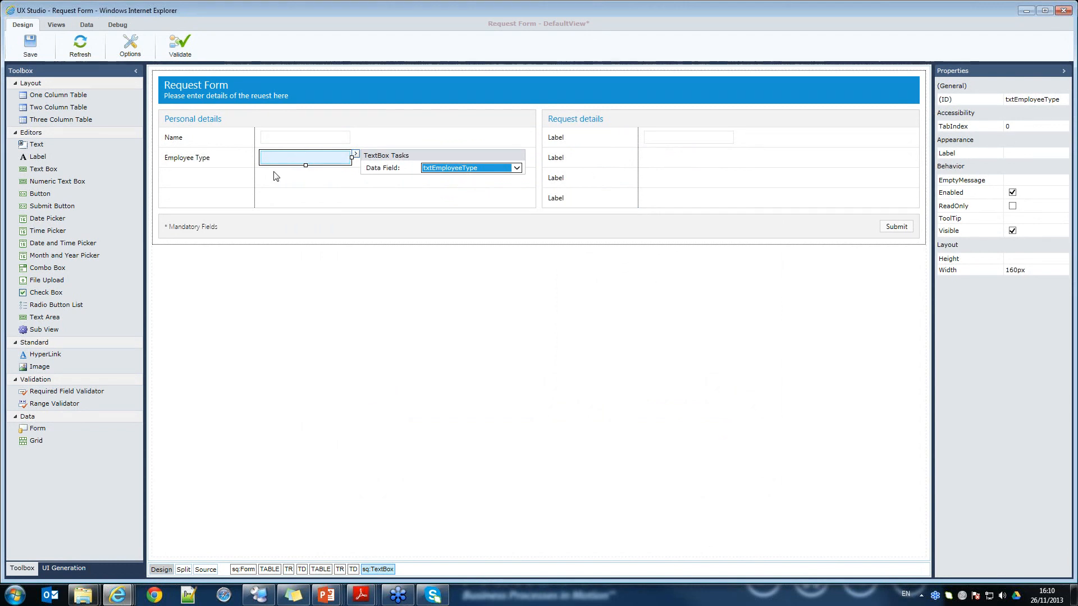
Insert a label in the empty cell below Employee Type and clear its default text.
left_click(183, 158)
left_click(200, 183)
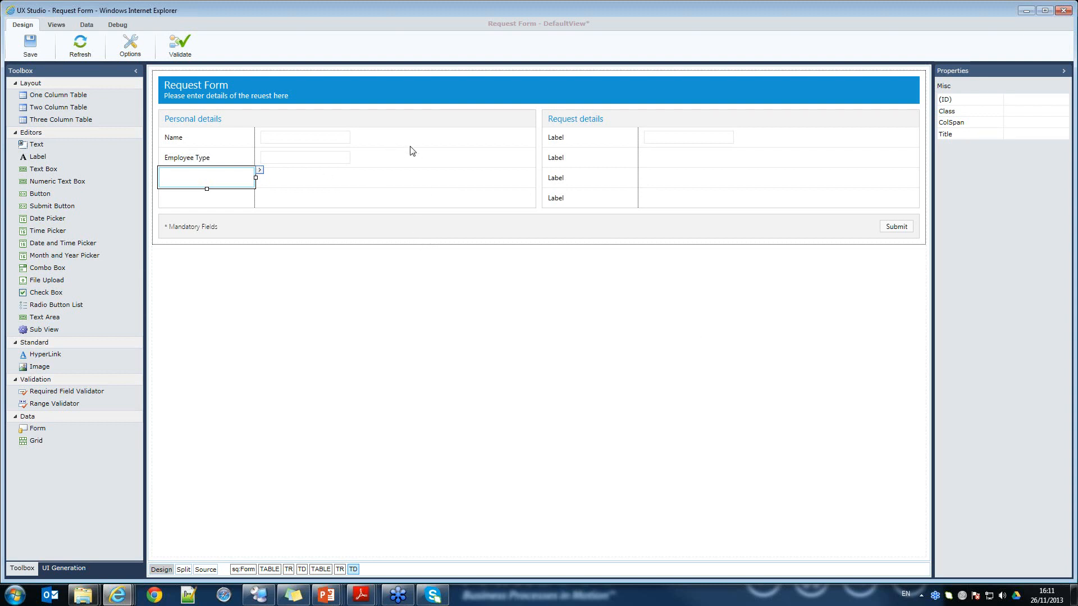
double_click(39, 159)
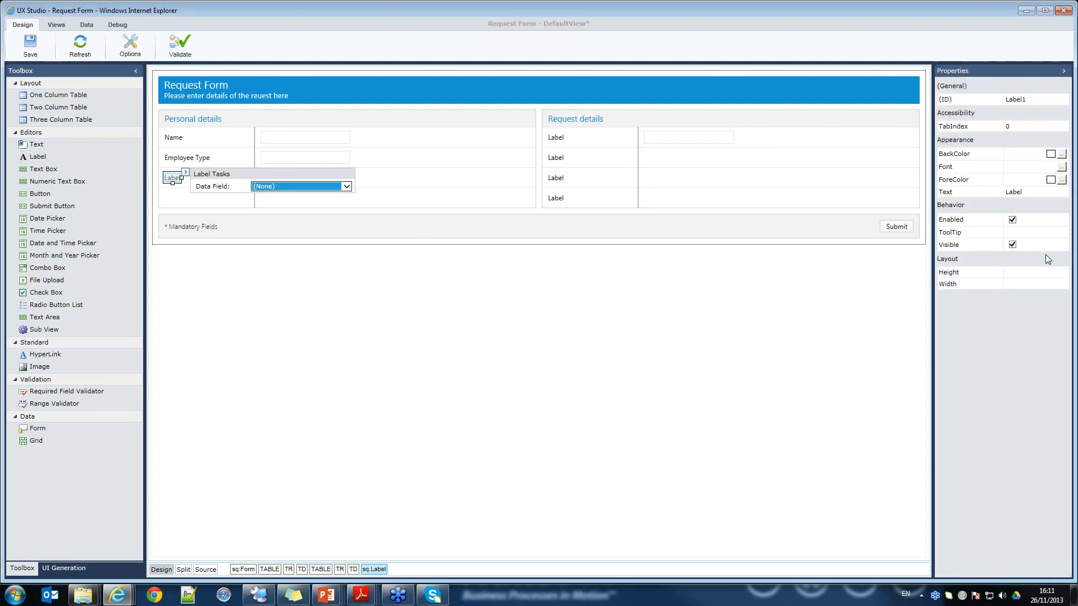
left_click(1009, 192)
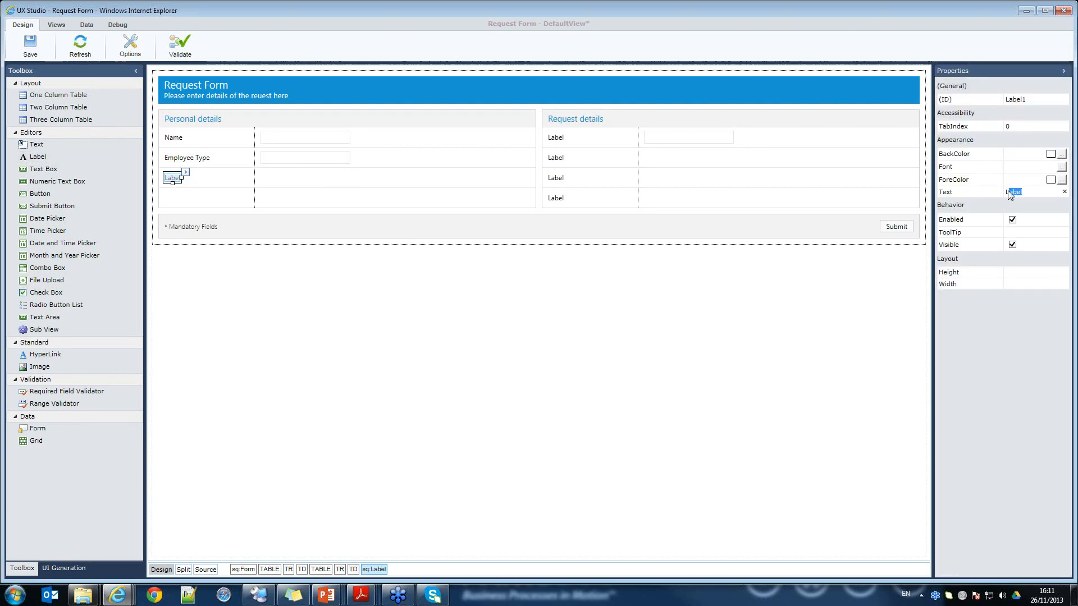
key("BackSpace")
type("Emp")
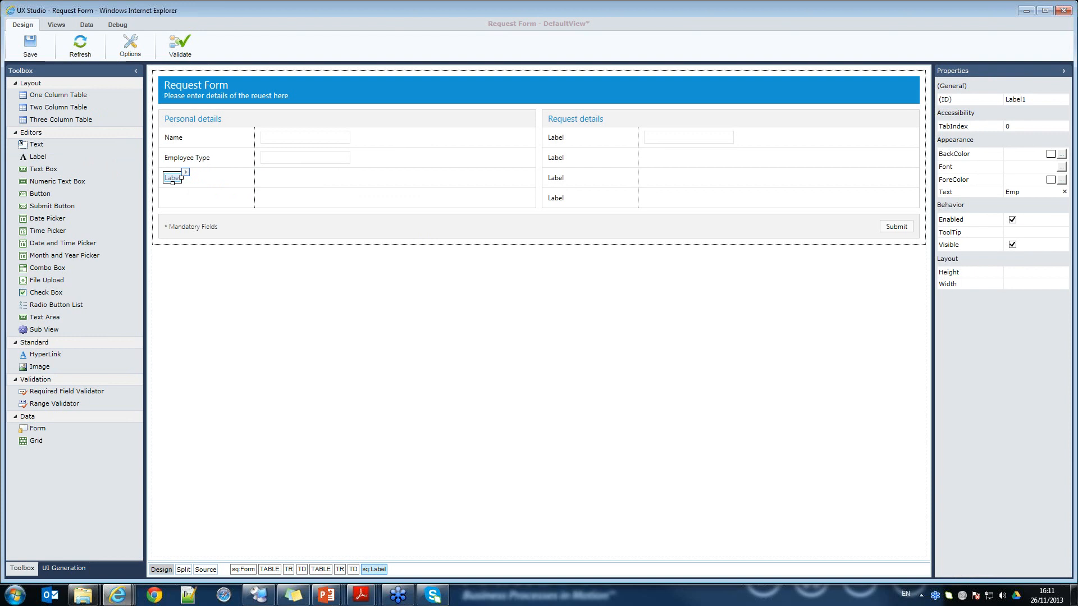
type("loyee")
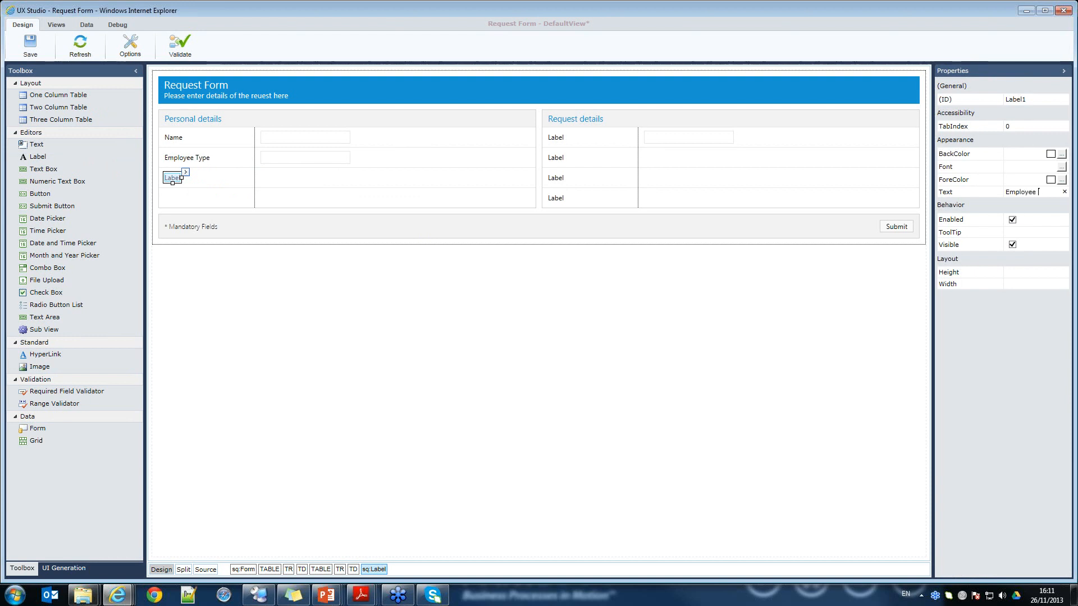
key("BackSpace")
key("BackSpace")
key("BackSpace")
key("BackSpace")
key("BackSpace")
key("BackSpace")
key("BackSpace")
Set the text of the label below Employee Type to "Department".
type("Departmen")
key("Return")
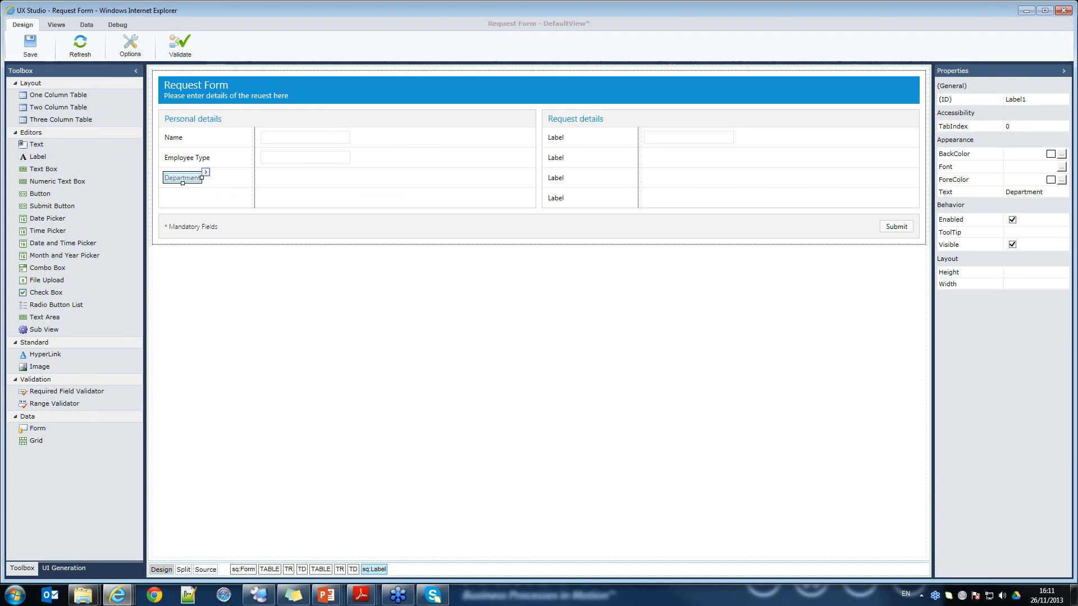
Place a combo box in the cell beside the Department label and set its ID to cboDept.
left_click(331, 181)
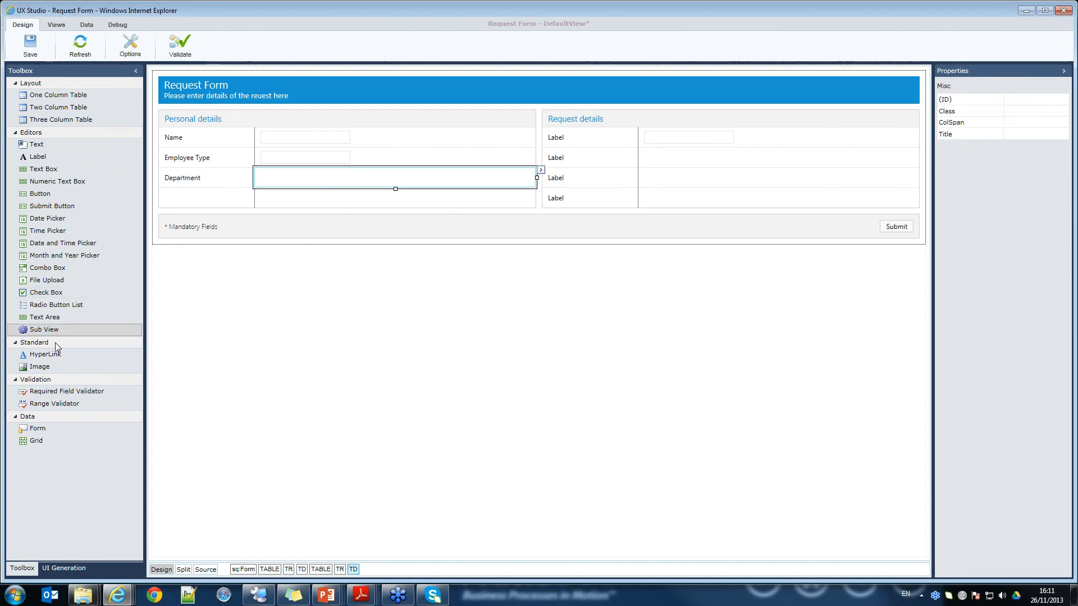
left_click_drag(44, 271, 346, 177)
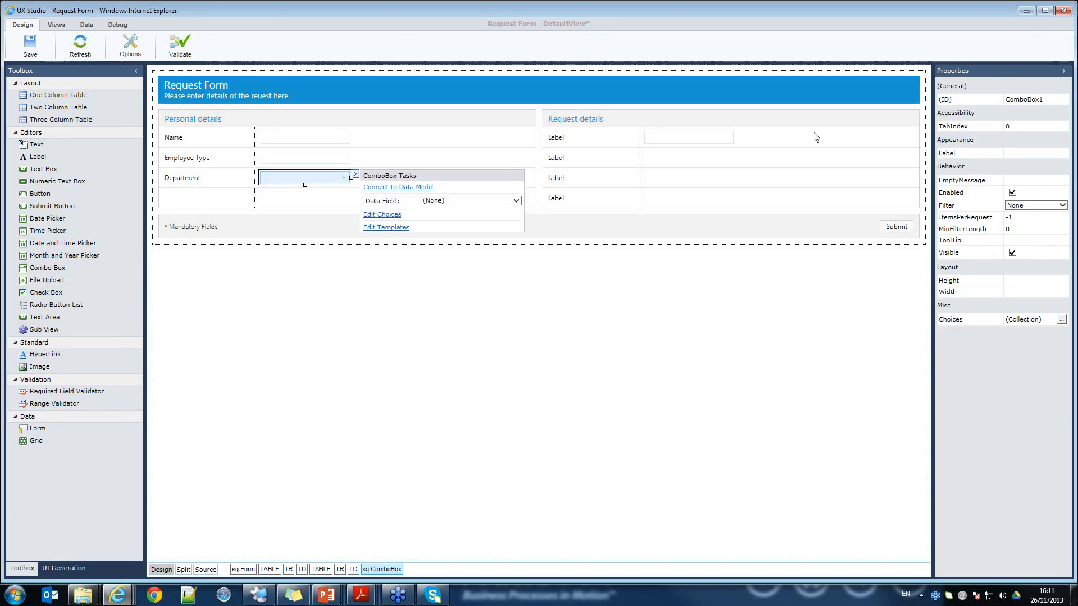
left_click(1023, 99)
left_click_drag(1045, 99, 998, 102)
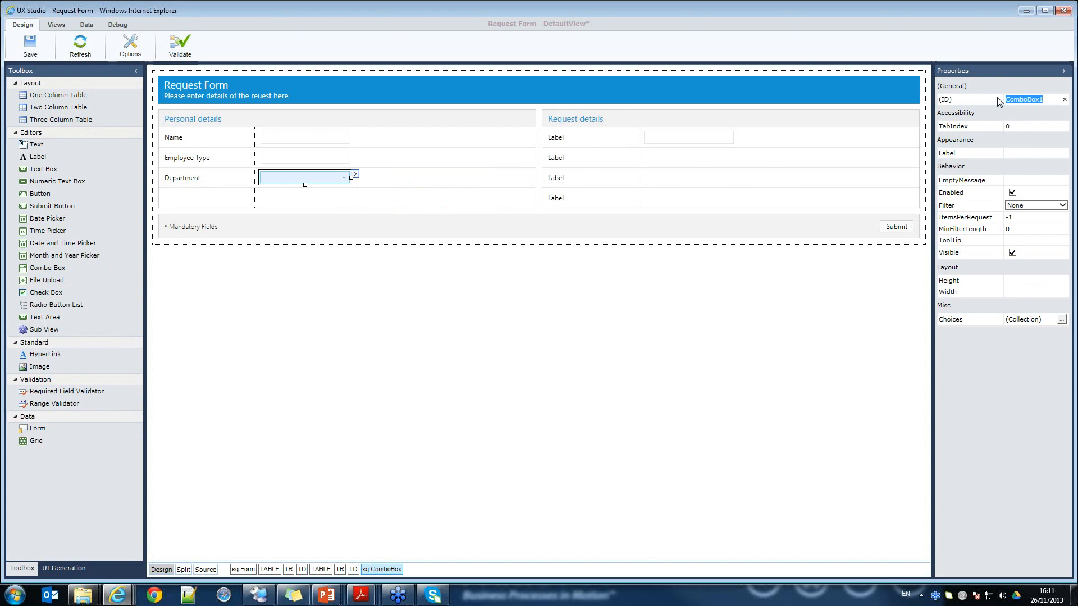
type("cbo")
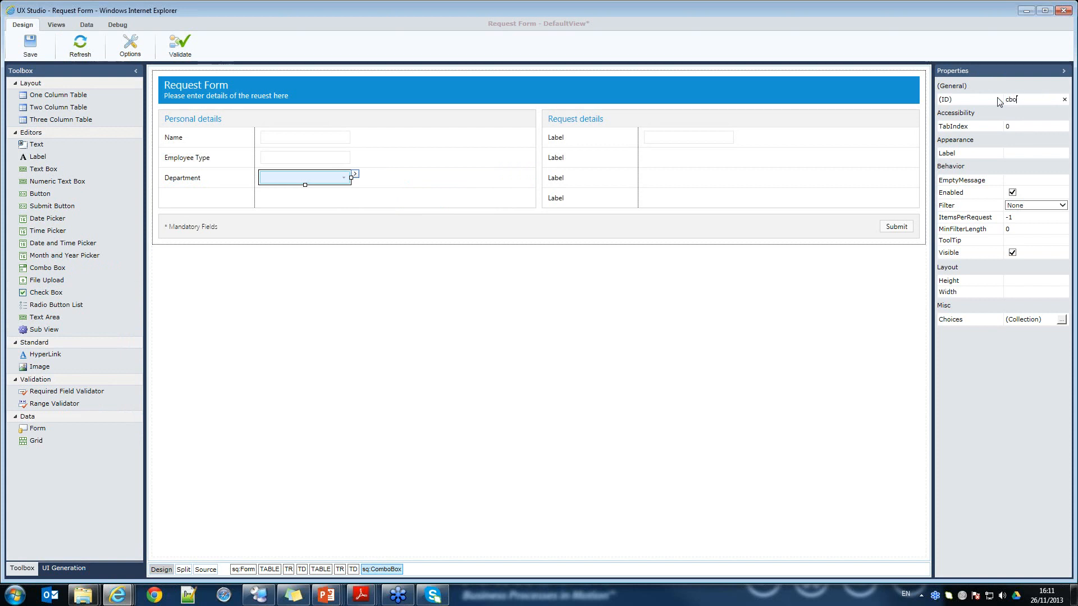
type("D")
key("Return")
Add the choices "Accounting" and "Marketing" to the Department combo box.
left_click(355, 175)
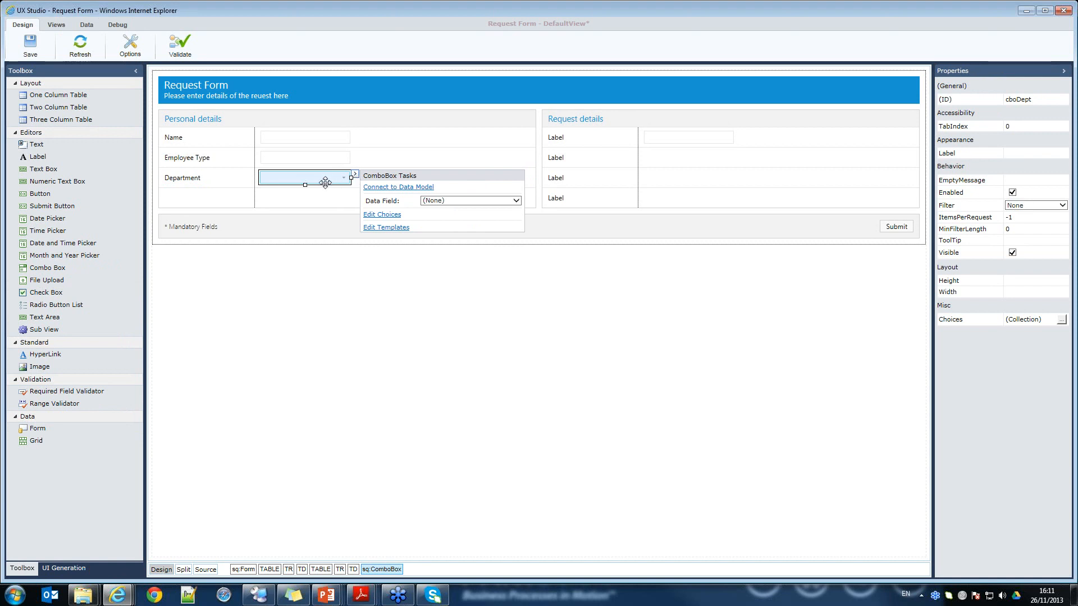
left_click(393, 216)
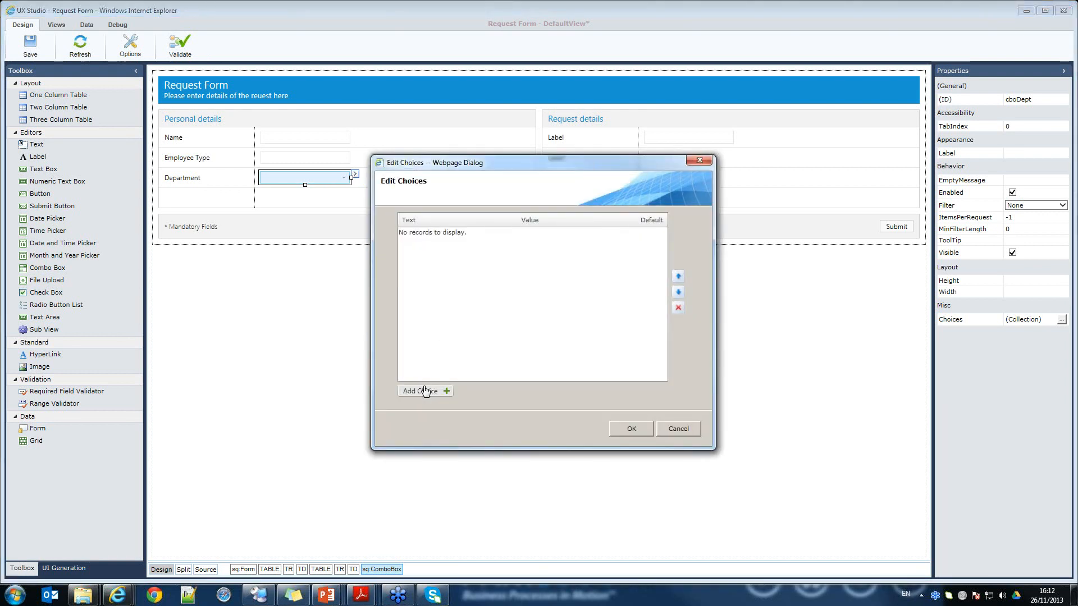
left_click(424, 391)
left_click(446, 233)
type("Accounting")
left_click(435, 391)
left_click_drag(426, 247, 403, 239)
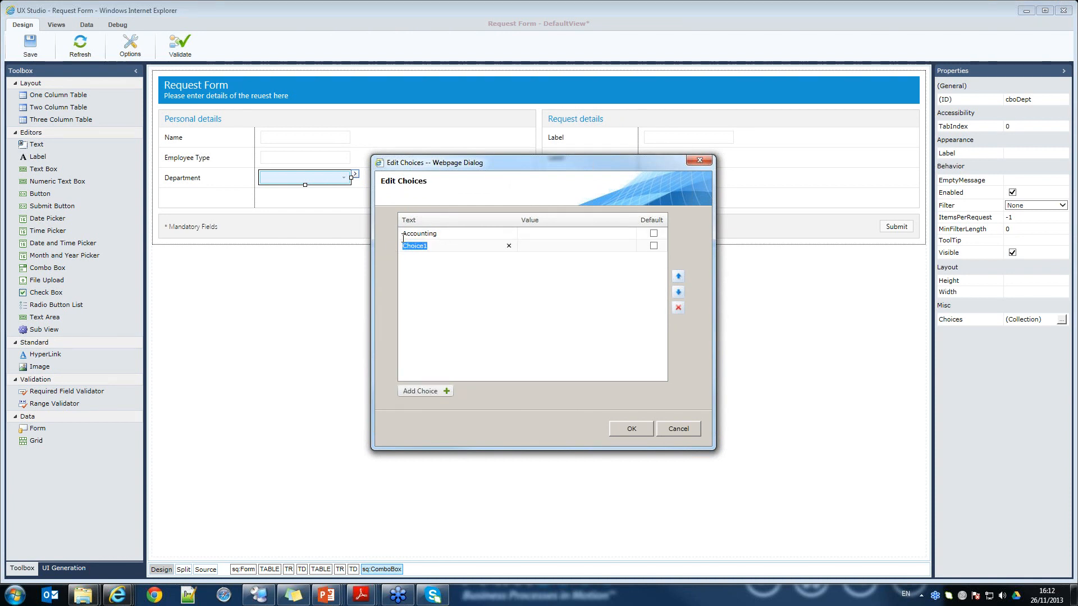
type("Marketing")
Add "HR" as the third Department choice, mark it as default, and confirm the choices.
left_click(425, 391)
left_click_drag(444, 258, 375, 262)
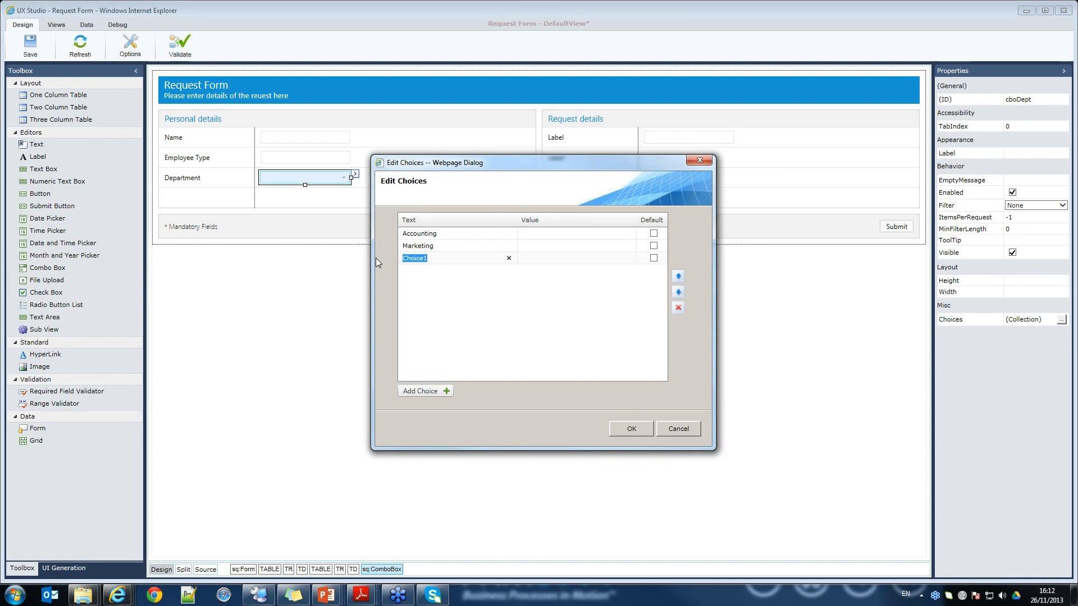
type("HR")
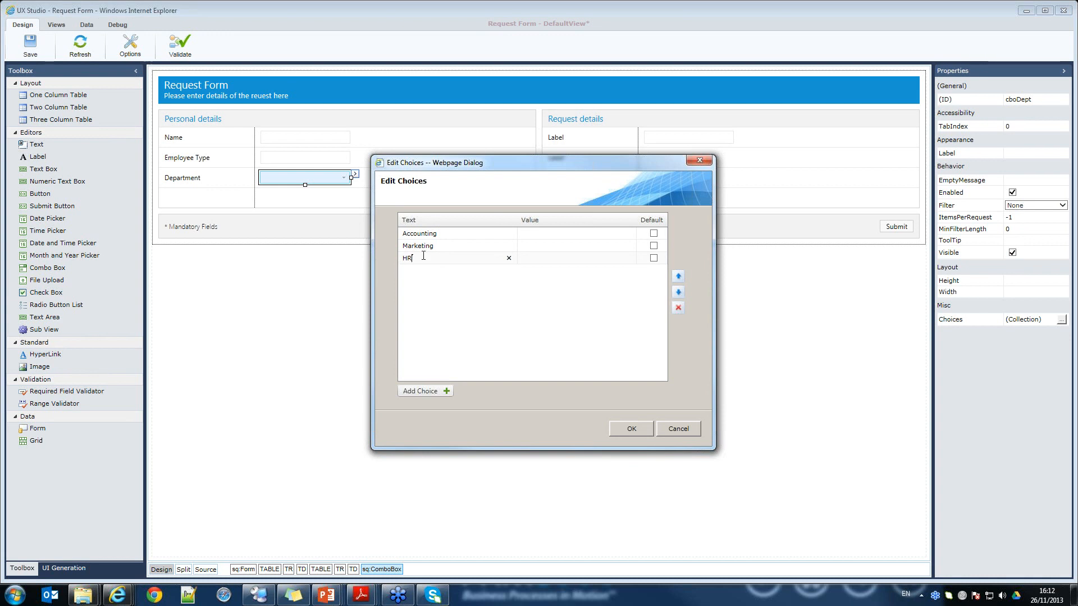
left_click(654, 258)
left_click(625, 430)
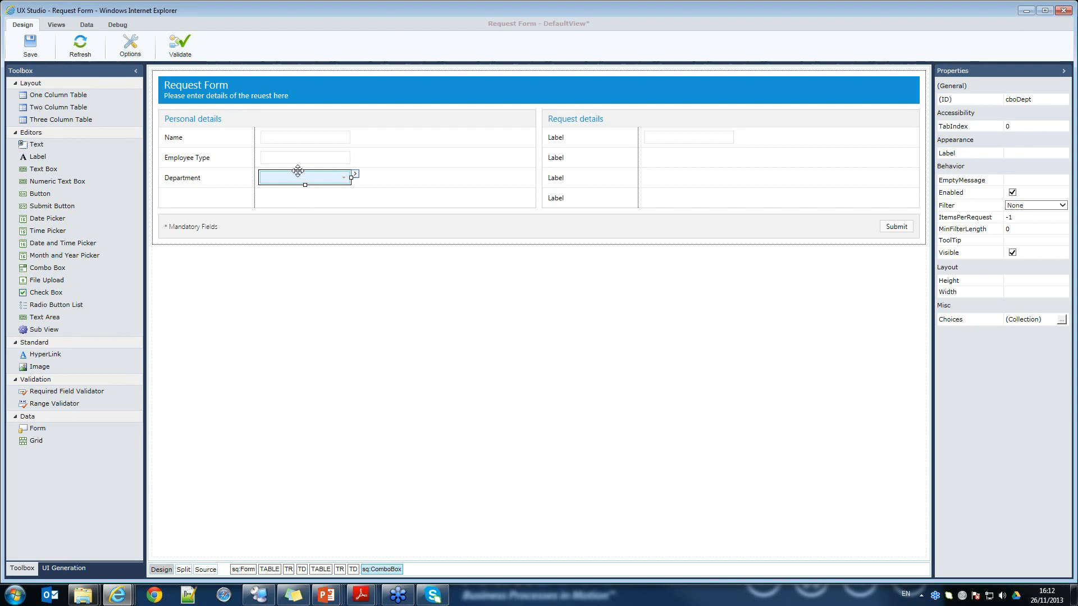
left_click(298, 138)
left_click(306, 158)
left_click(305, 175)
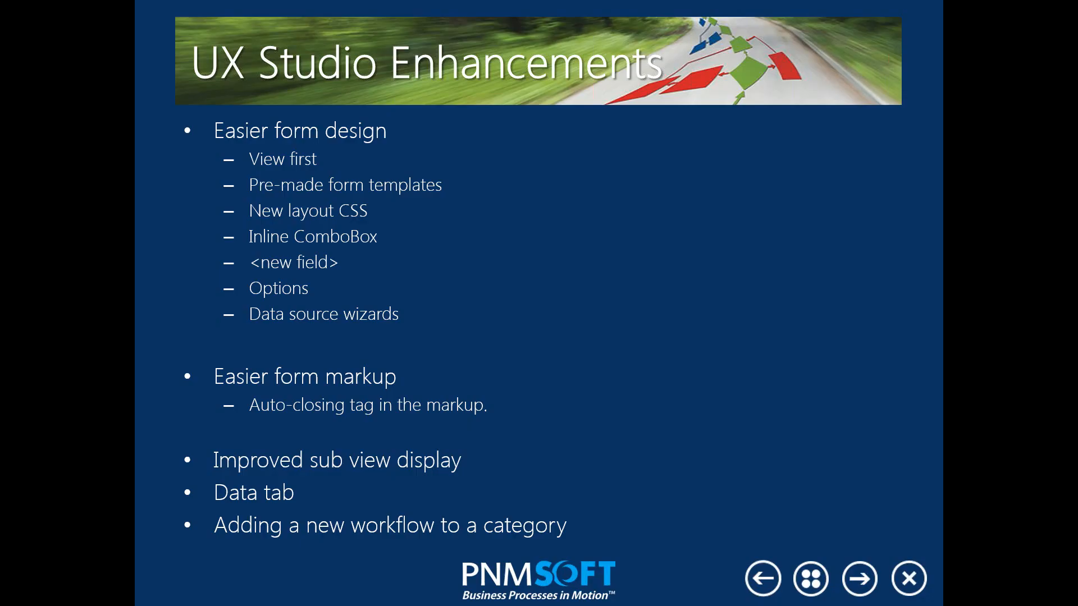
key("alt+Tab")
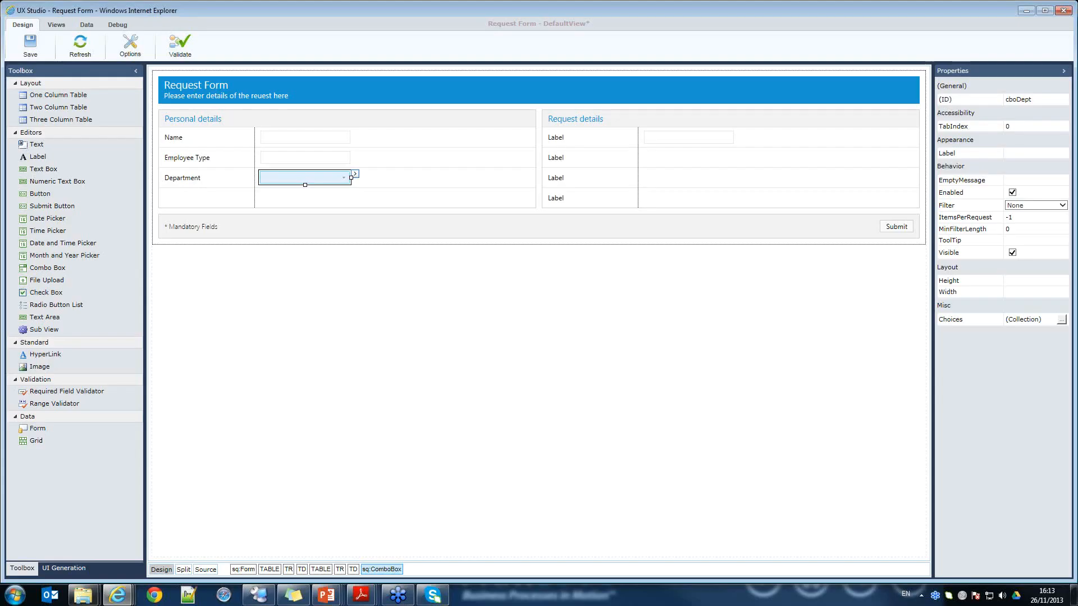
key("alt+Tab")
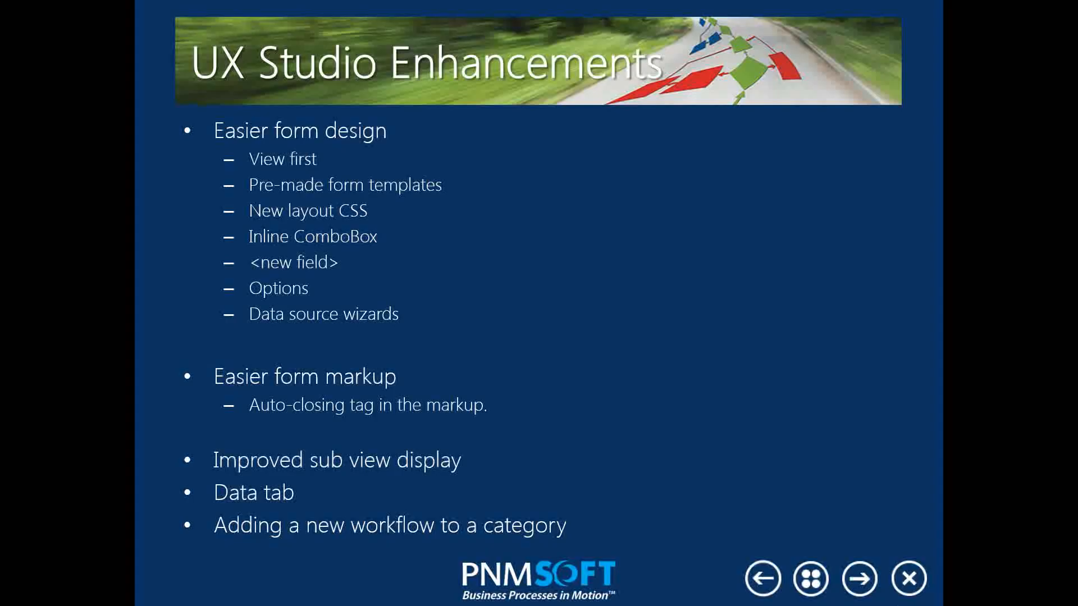
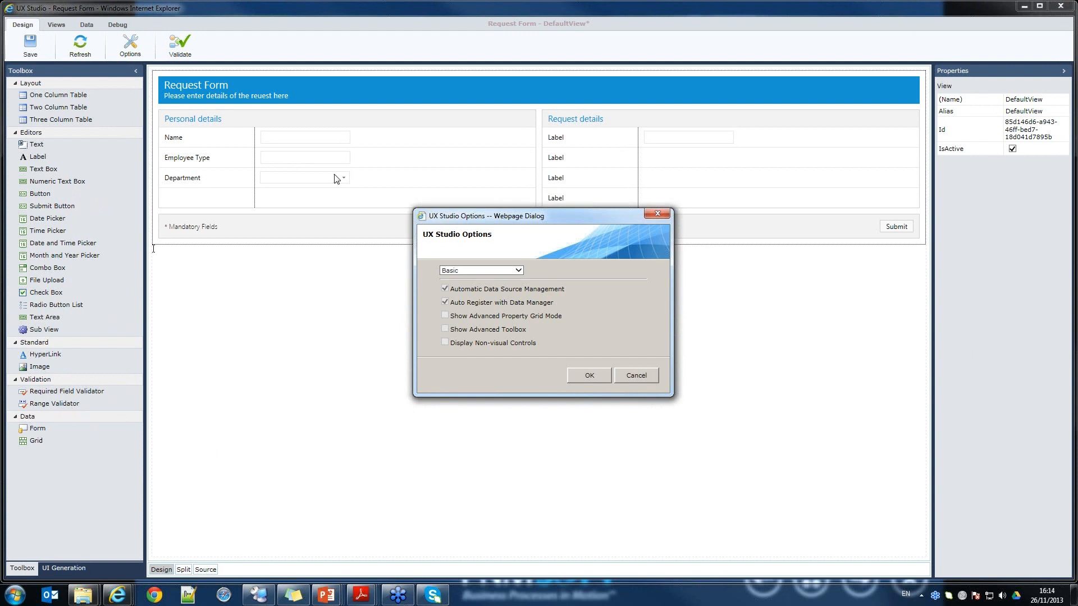
Switch the UX Studio options from Basic to the Advanced preset and apply the change.
left_click(466, 271)
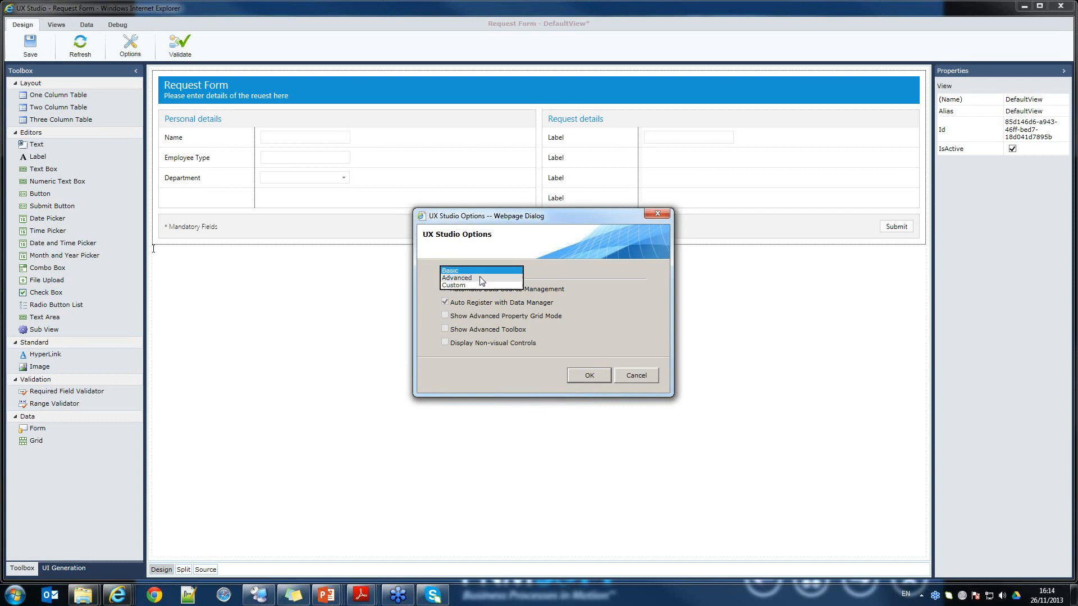
left_click(472, 278)
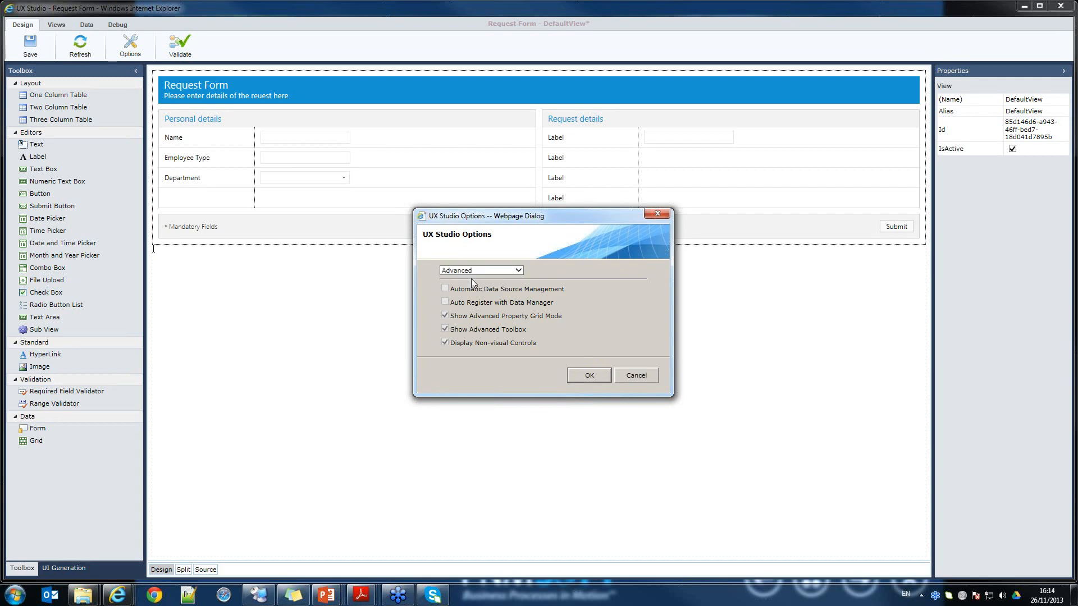
left_click(590, 375)
left_click(585, 341)
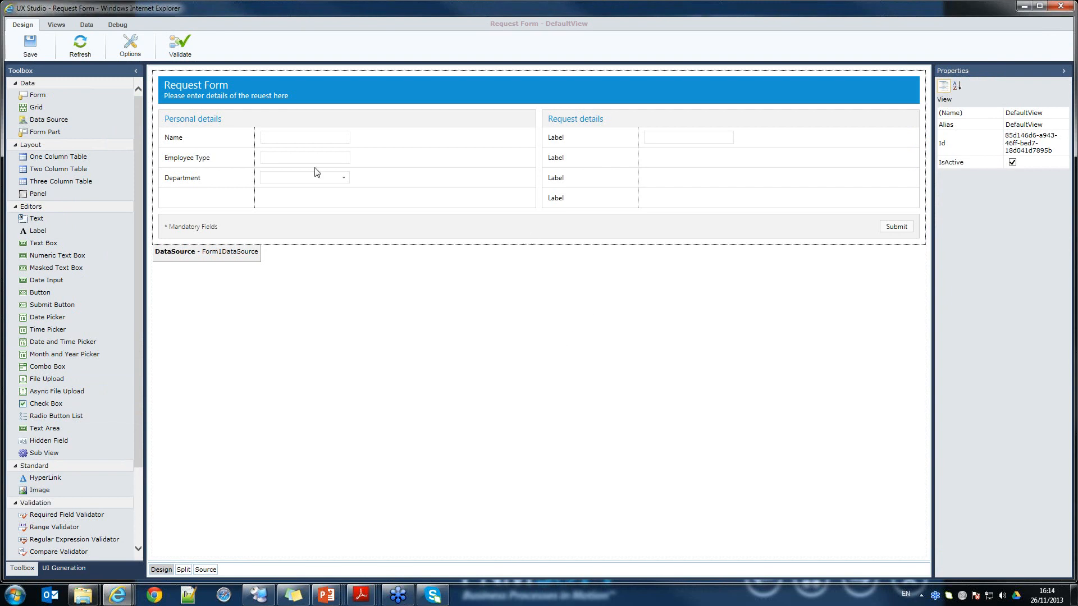
Examine the advanced toolbox controls and the advanced properties of the Name text box.
left_click_drag(141, 359, 137, 311)
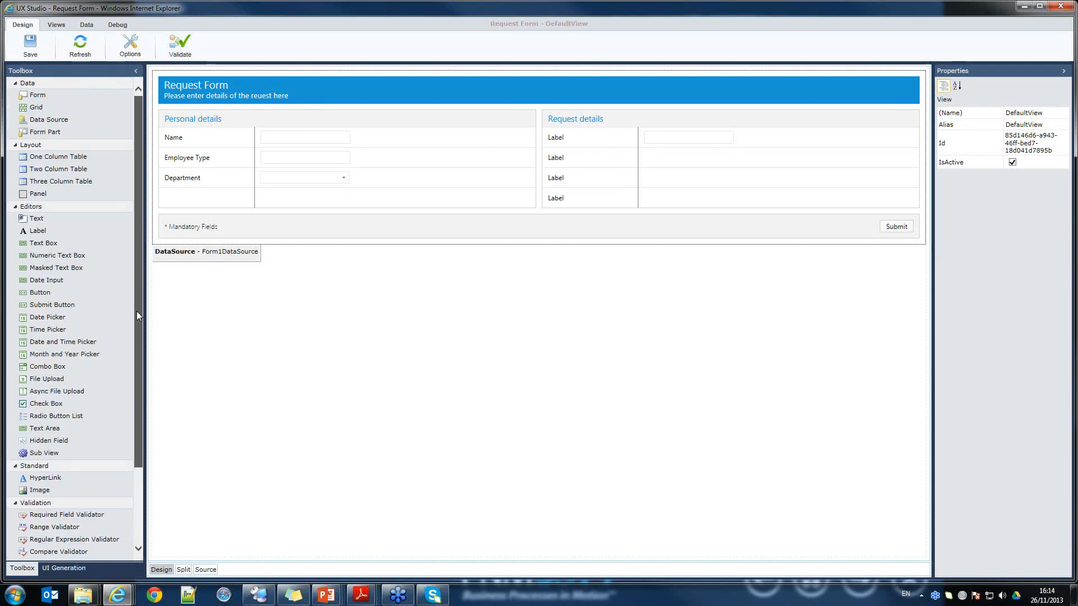
left_click(304, 140)
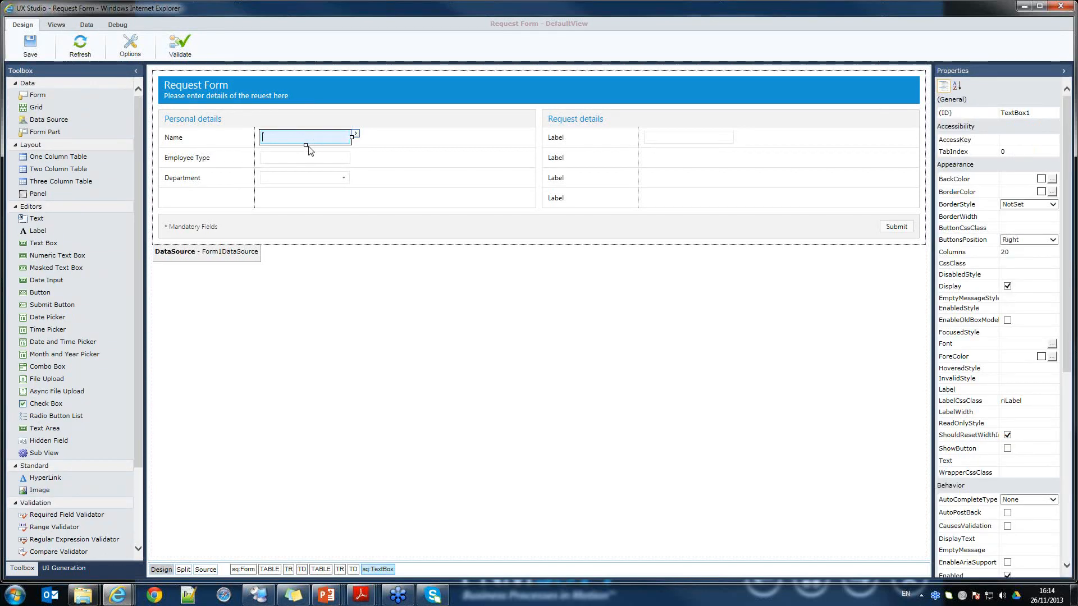
left_click_drag(1065, 306, 1066, 222)
mouse_move(1065, 249)
left_mouse_down()
mouse_move(1072, 441)
mouse_move(1061, 242)
left_mouse_up()
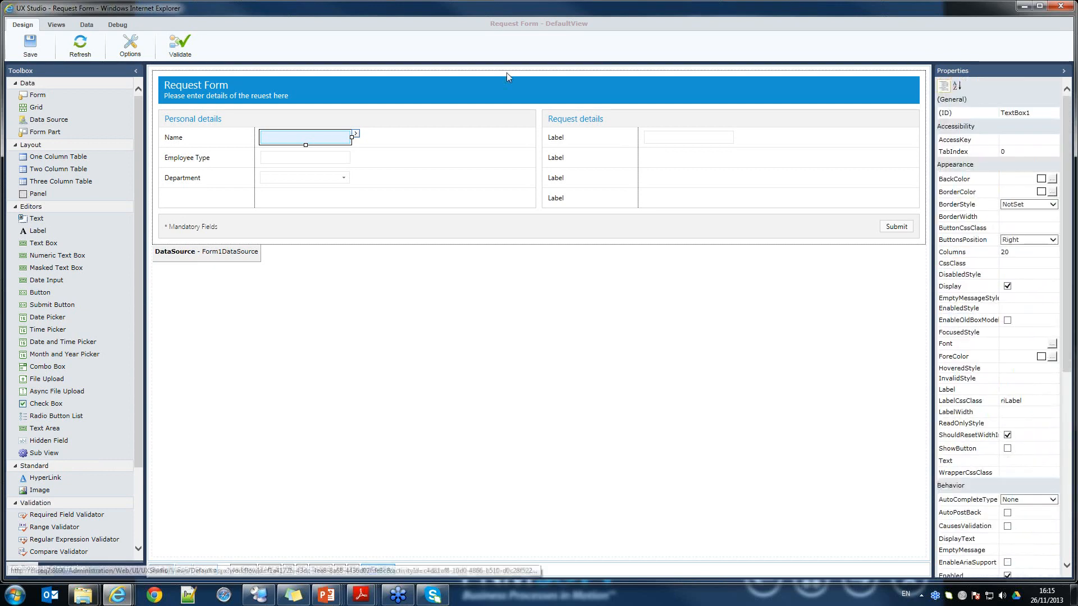
Try the Custom options preset with automatic data source management and data manager registration enabled, and the advanced property grid and toolbox disabled.
left_click(129, 46)
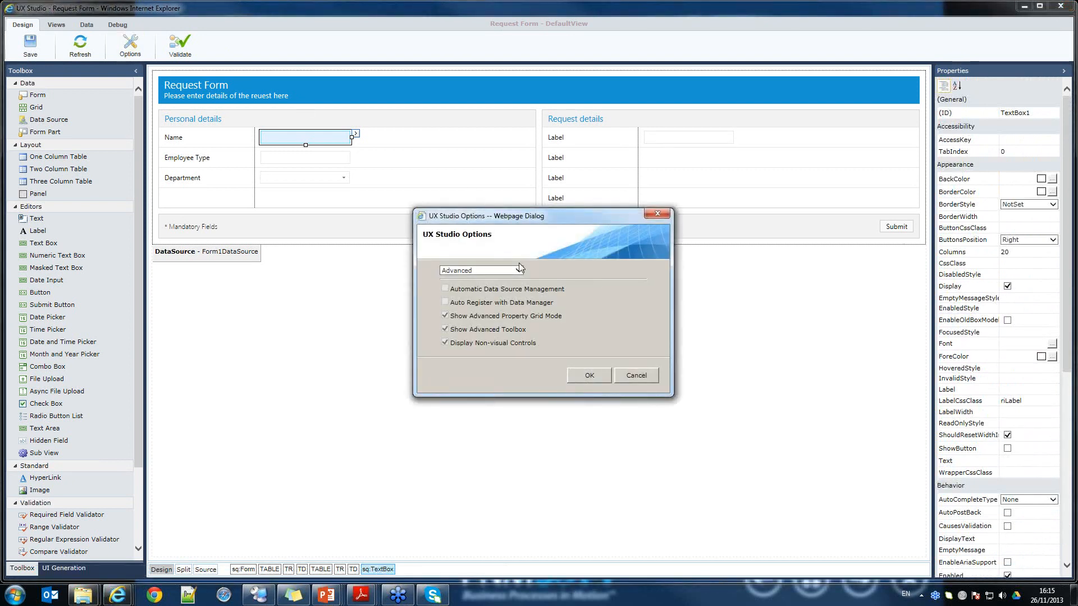
left_click(517, 269)
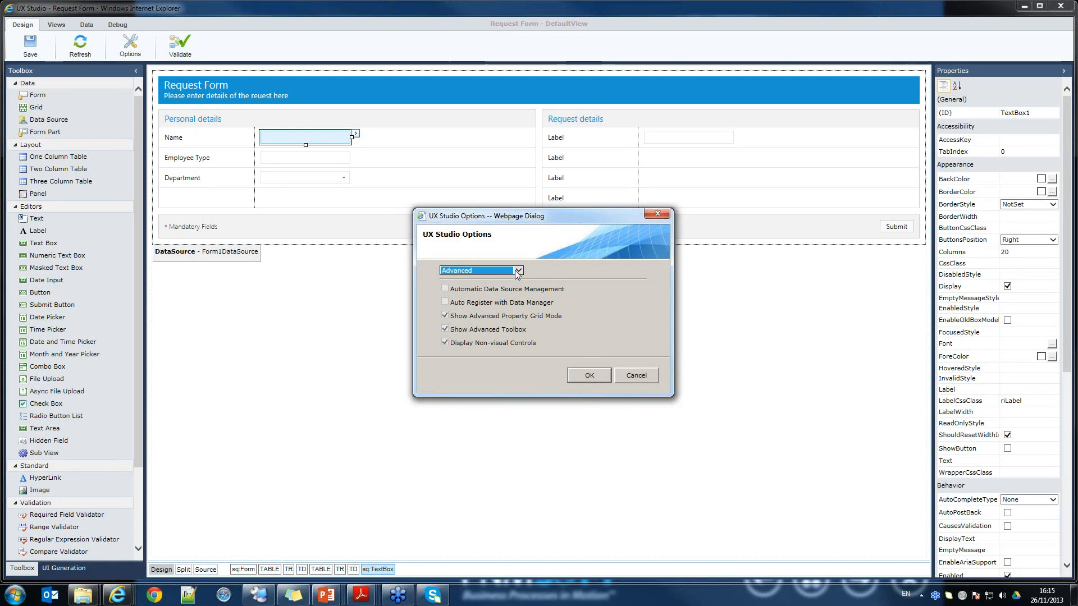
left_click(507, 270)
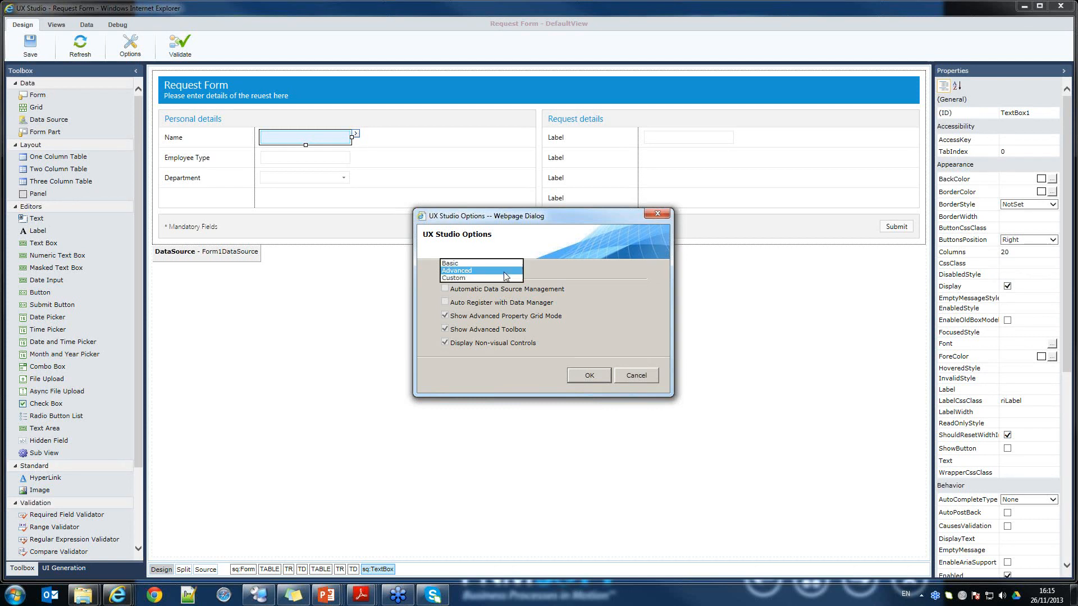
left_click(462, 279)
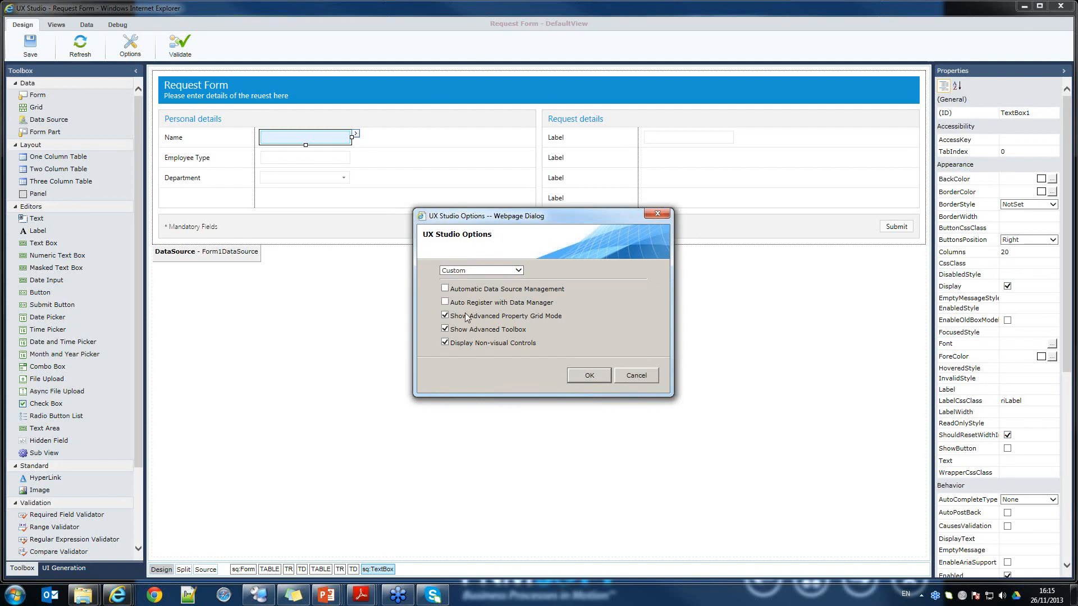
left_click(449, 303)
left_click(451, 289)
left_click(445, 315)
left_click(445, 330)
Return the UX Studio options to the Advanced preset and confirm.
left_click(498, 270)
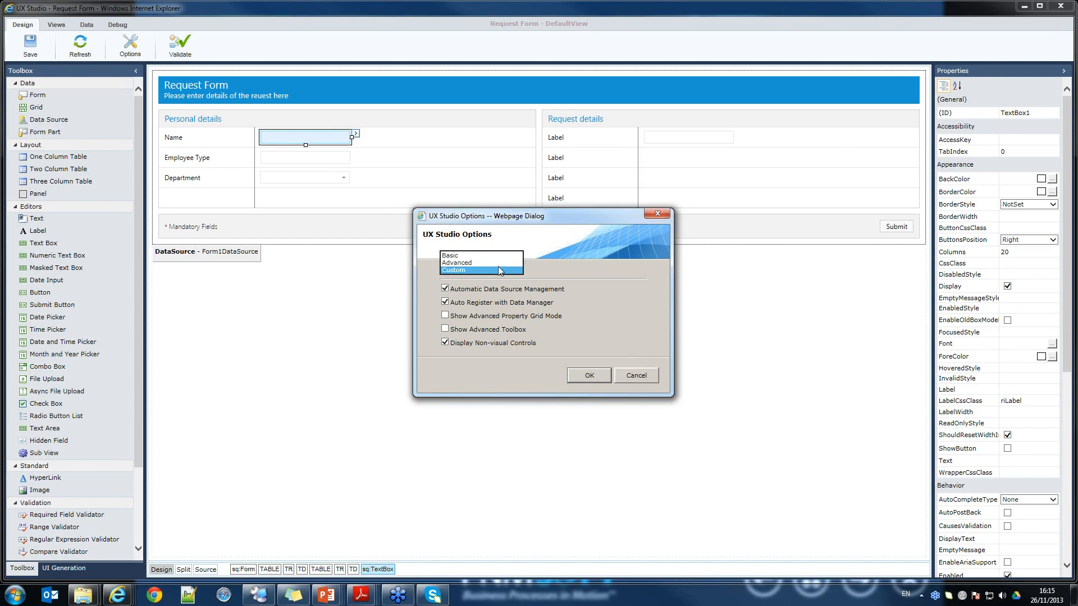
left_click(497, 263)
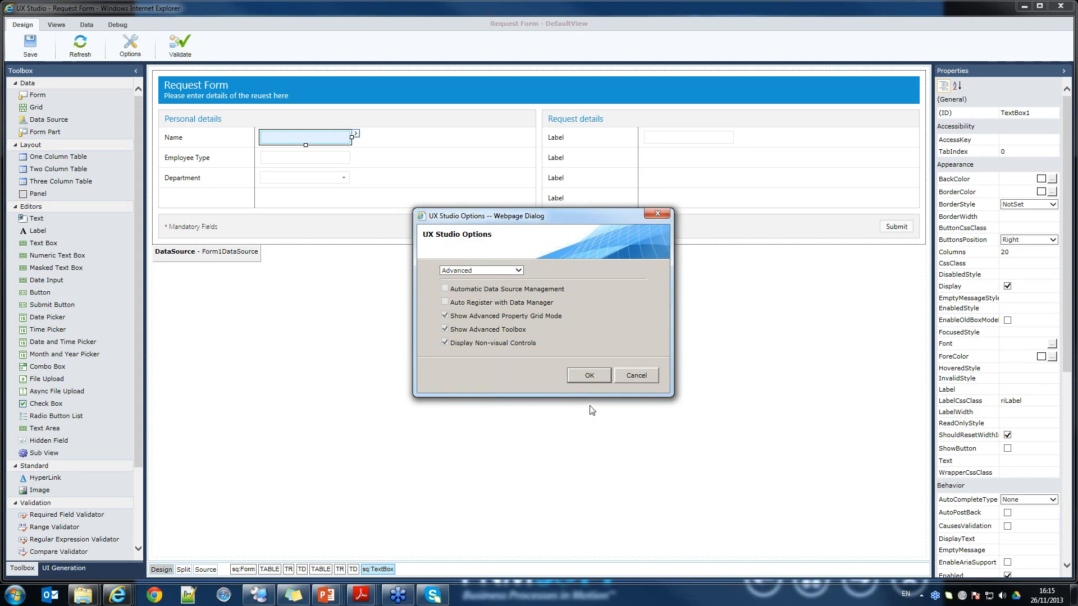
left_click(589, 375)
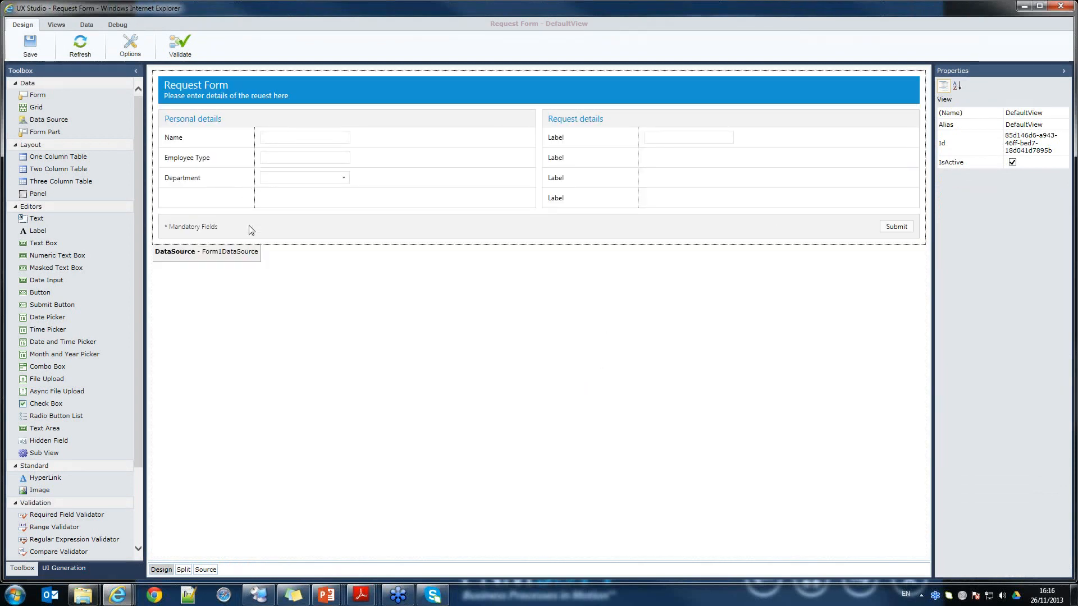
Start a Where condition for Form1DataSource on the fldId column with the == operator.
left_click(223, 257)
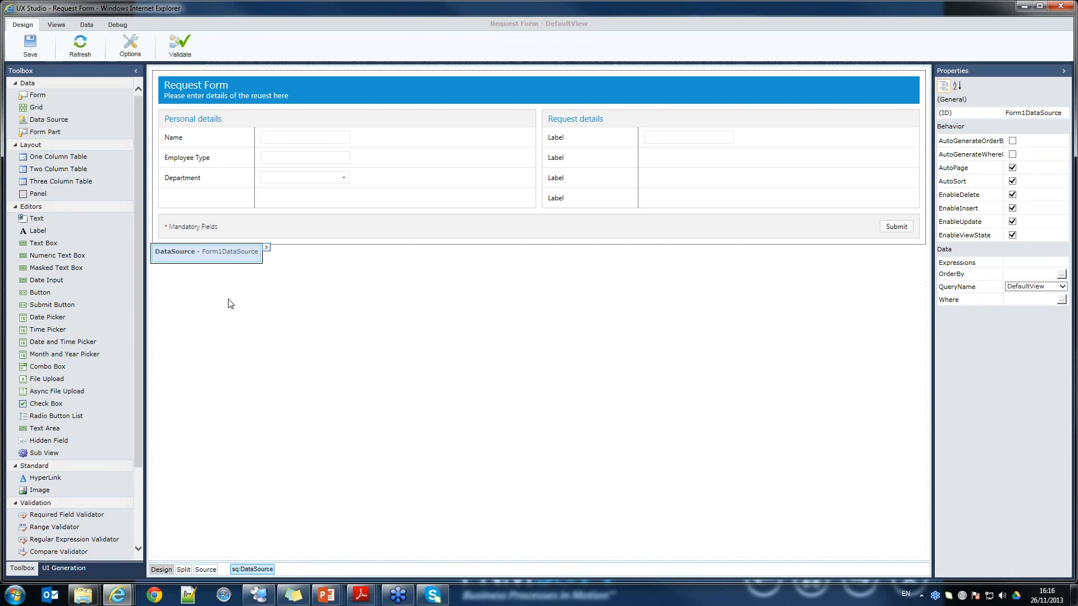
left_click(266, 251)
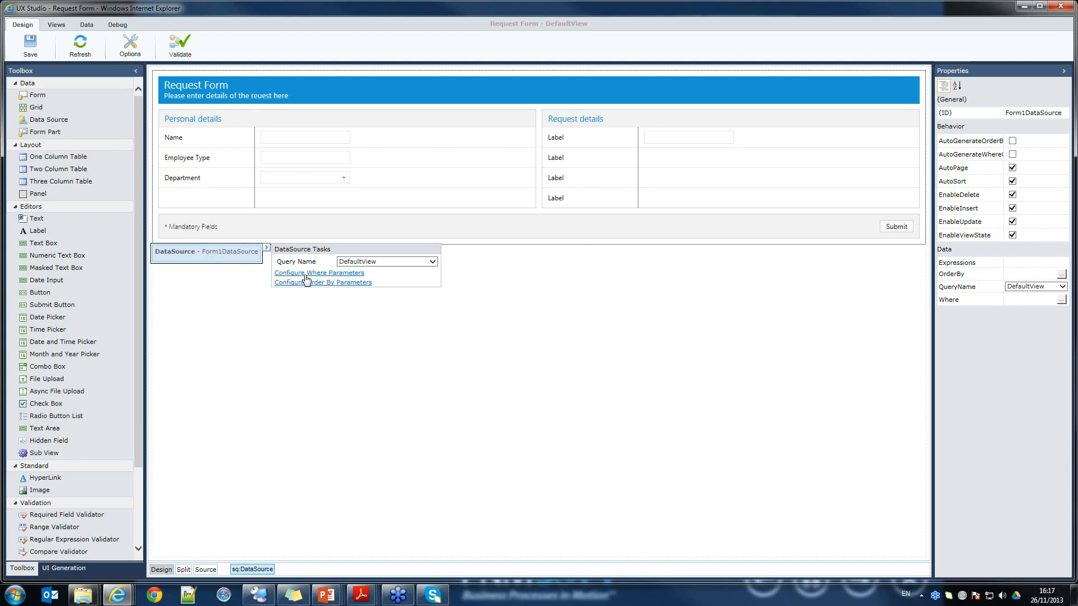
left_click(327, 274)
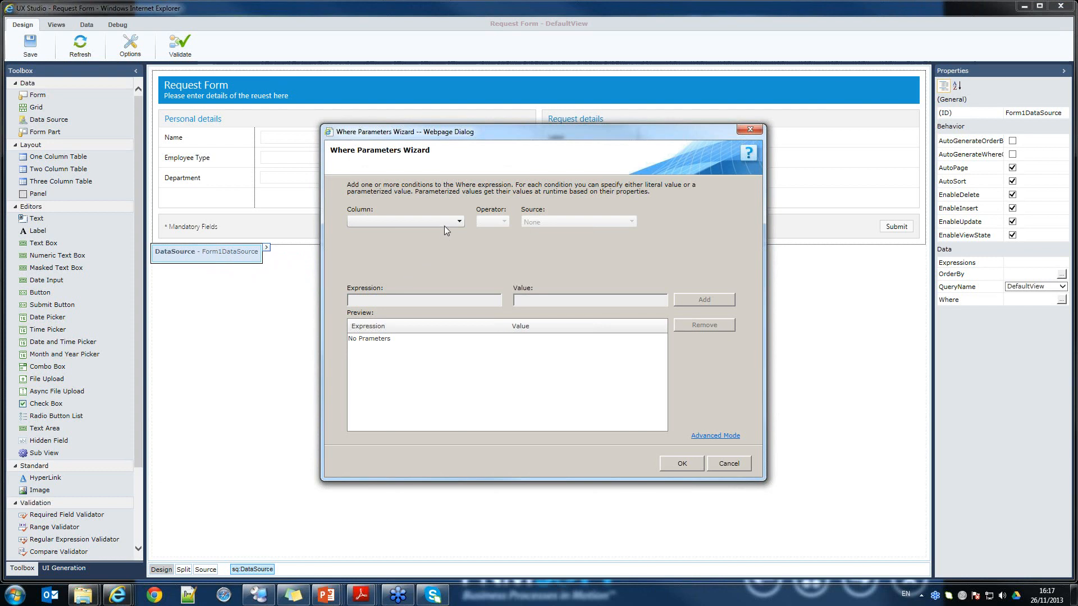
left_click(459, 223)
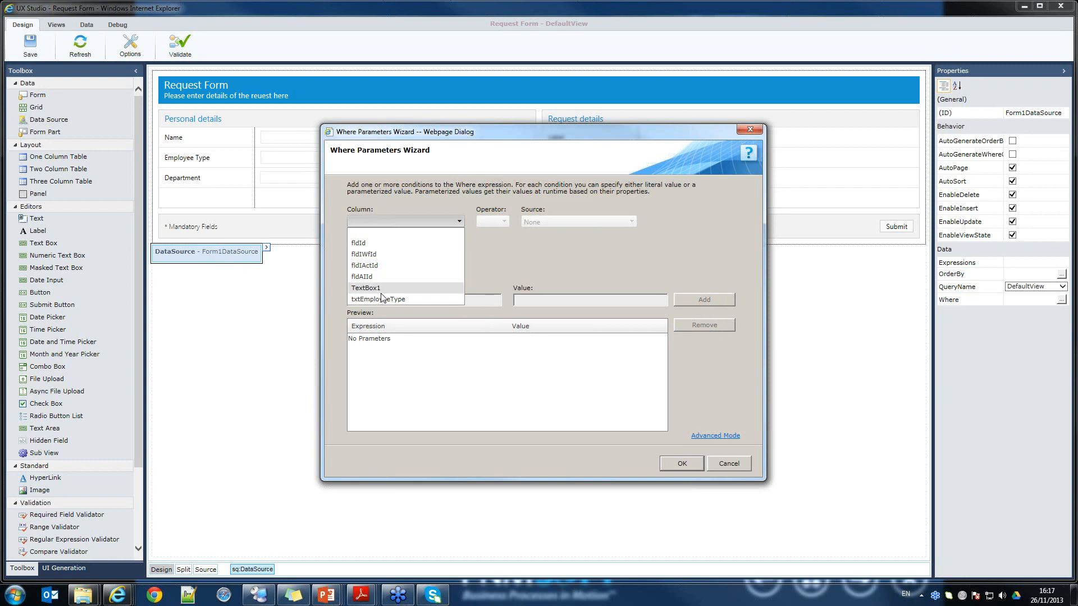
left_click(373, 243)
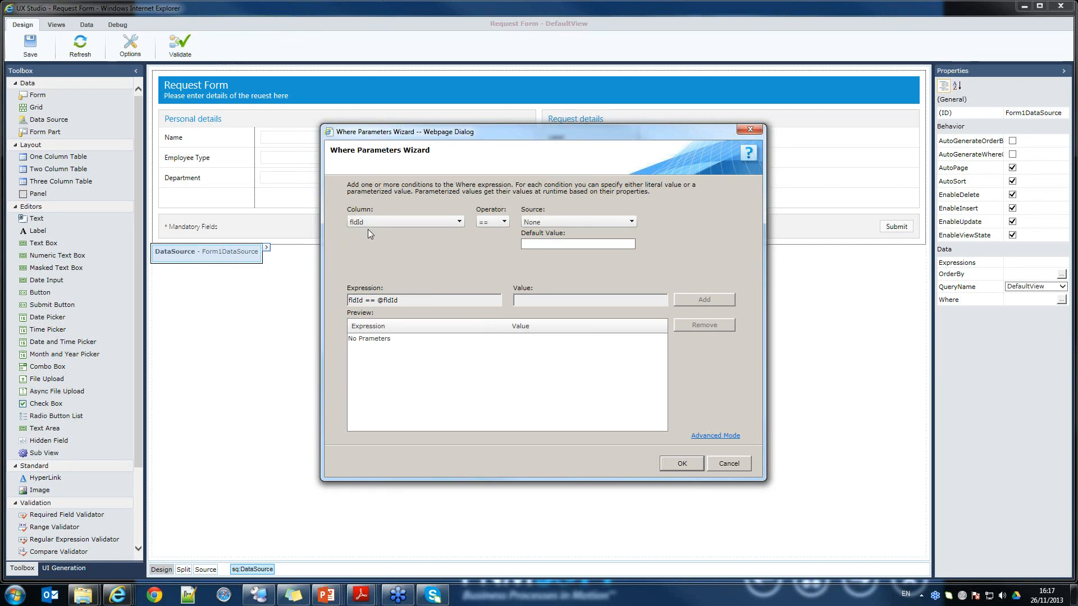
left_click(504, 223)
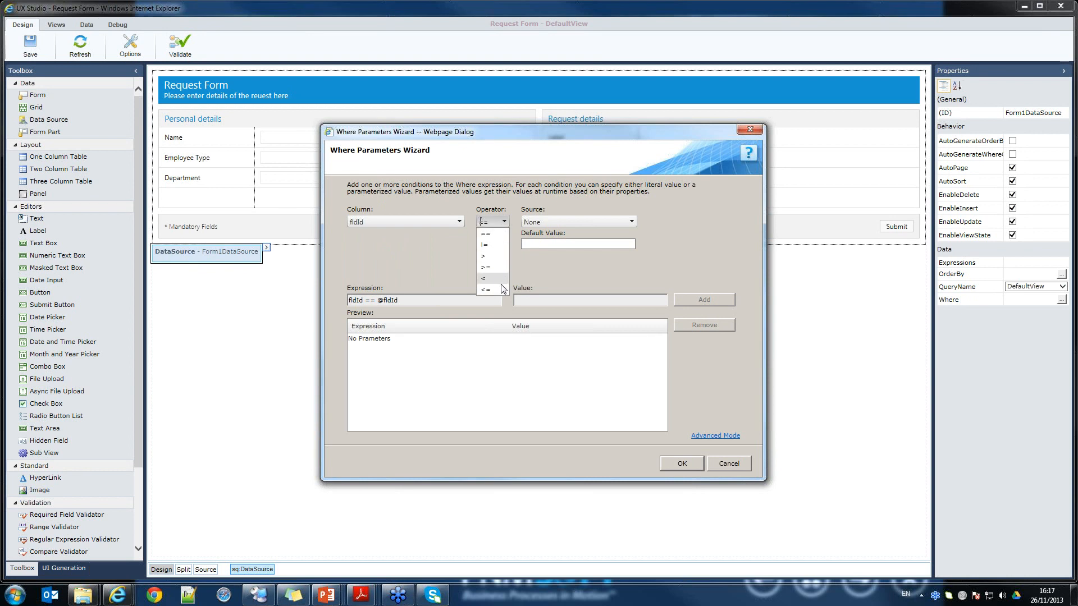
left_click(586, 221)
Compare fldId against an Expression source with the value 45, add the condition, and confirm the Where parameters.
left_click(586, 221)
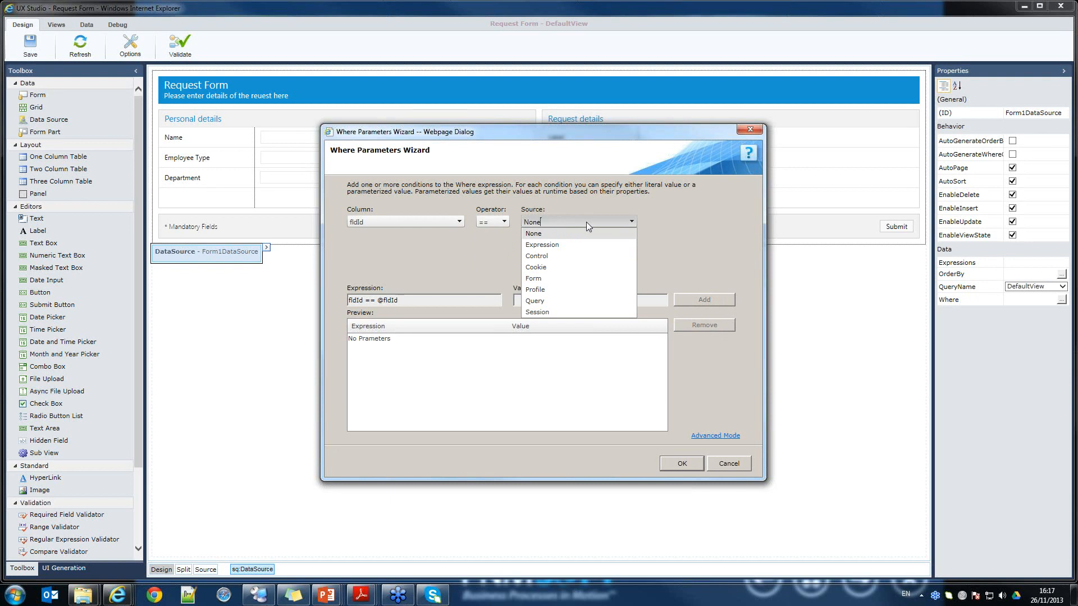
left_click(576, 244)
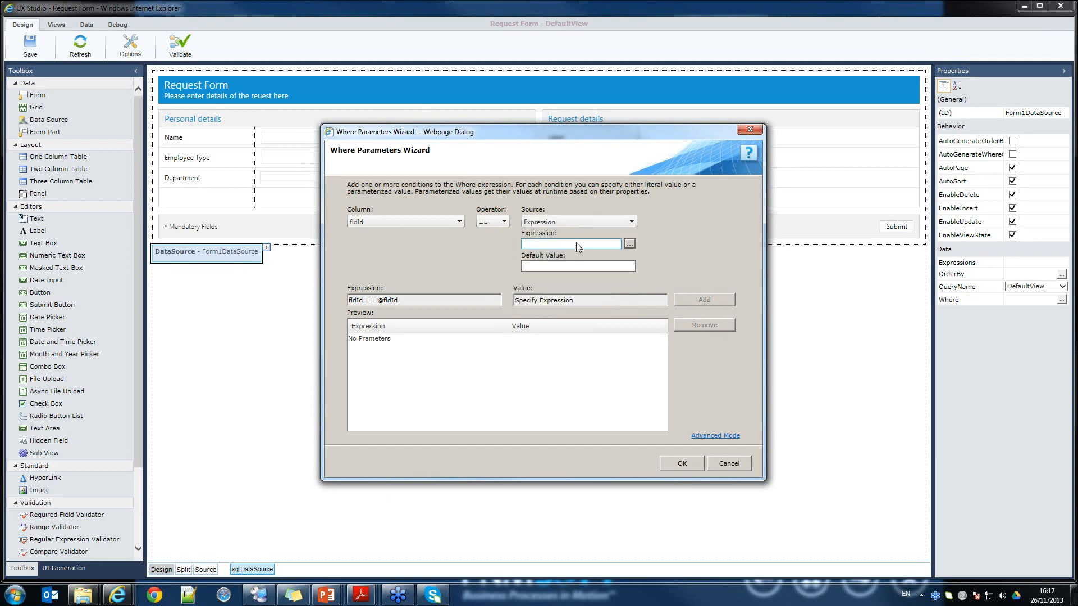
left_click(629, 244)
left_click(403, 229)
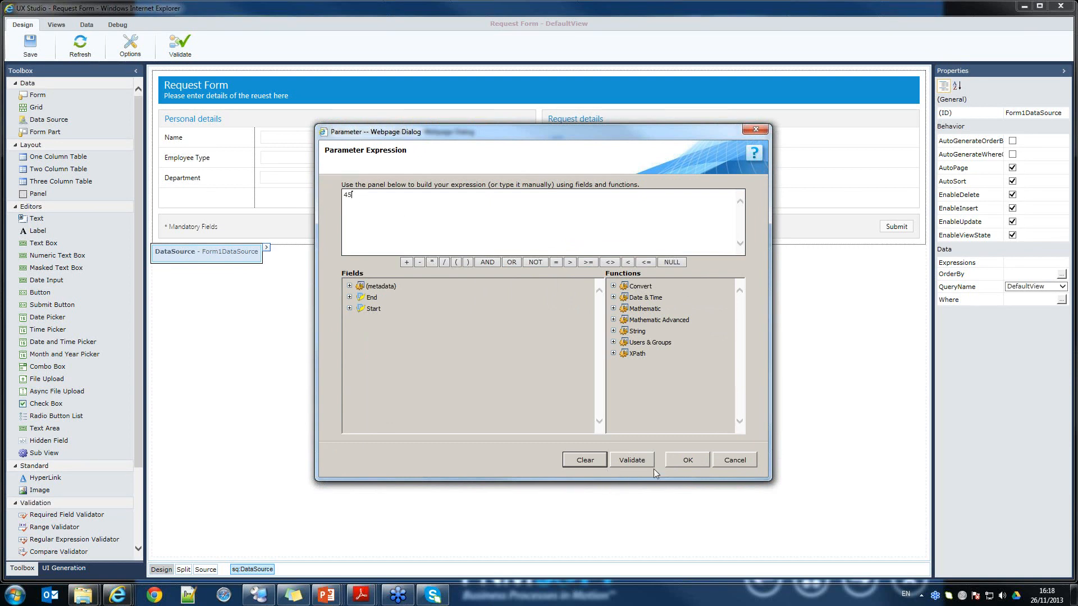
left_click(688, 460)
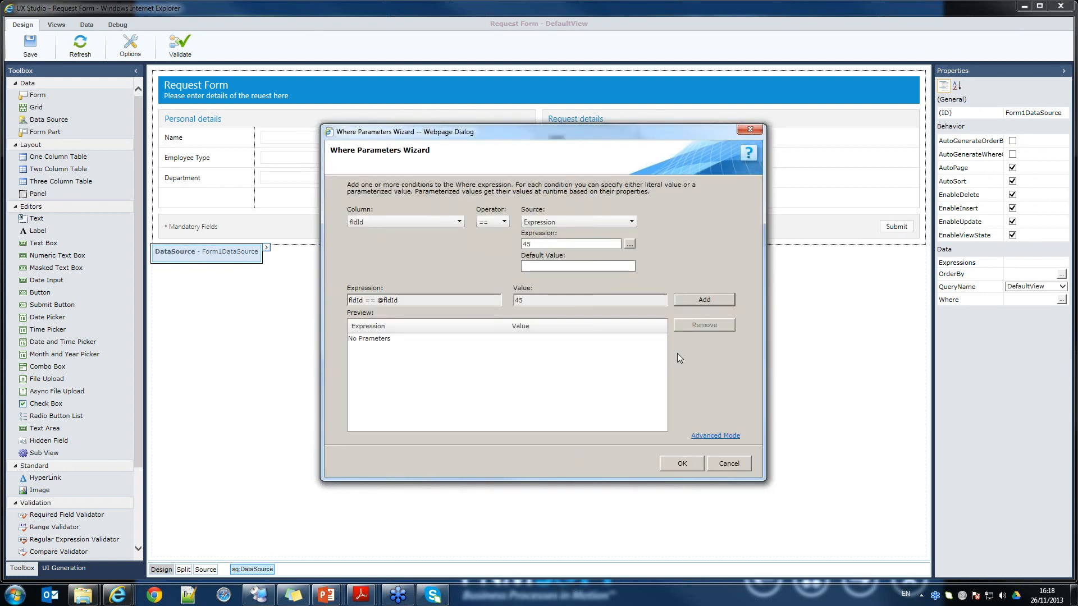
left_click(703, 299)
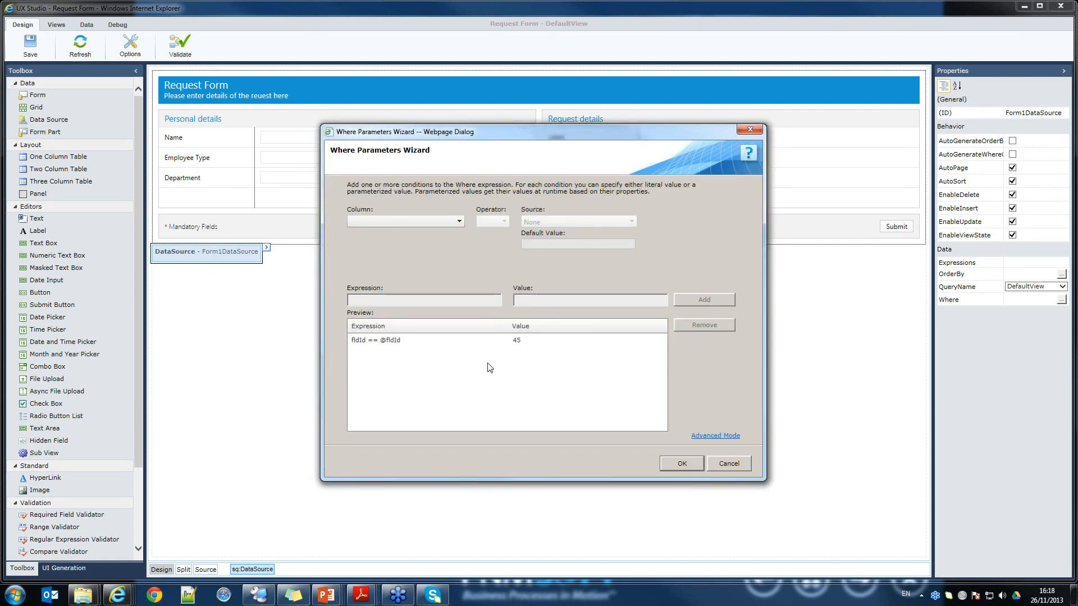
left_click(680, 464)
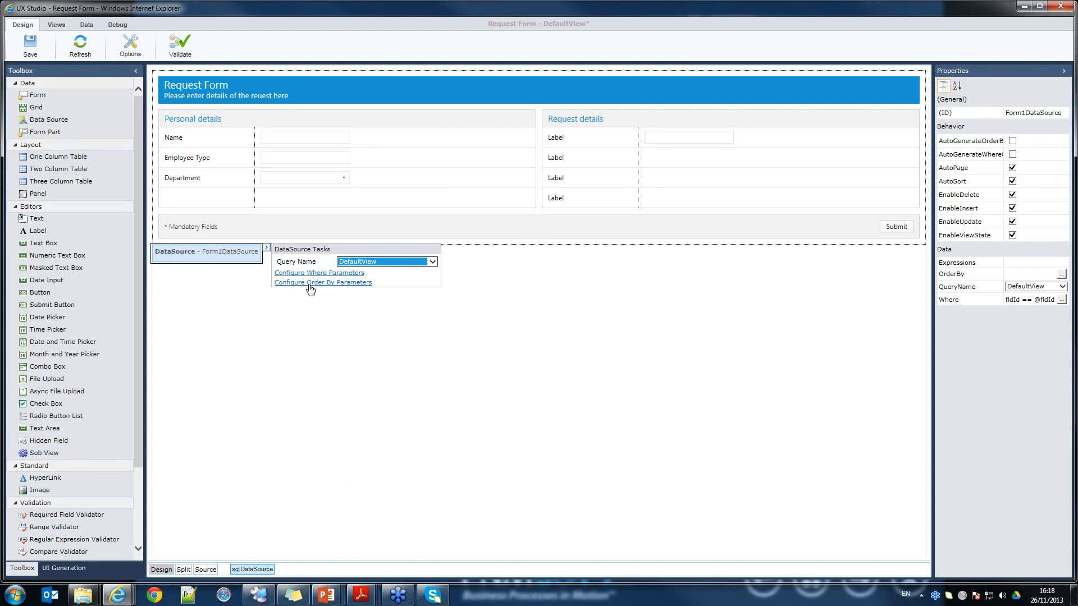
Configure the data source's Order By parameters to sort ascending by fldId, fldIWfId and fldIActId, and confirm.
left_click(353, 284)
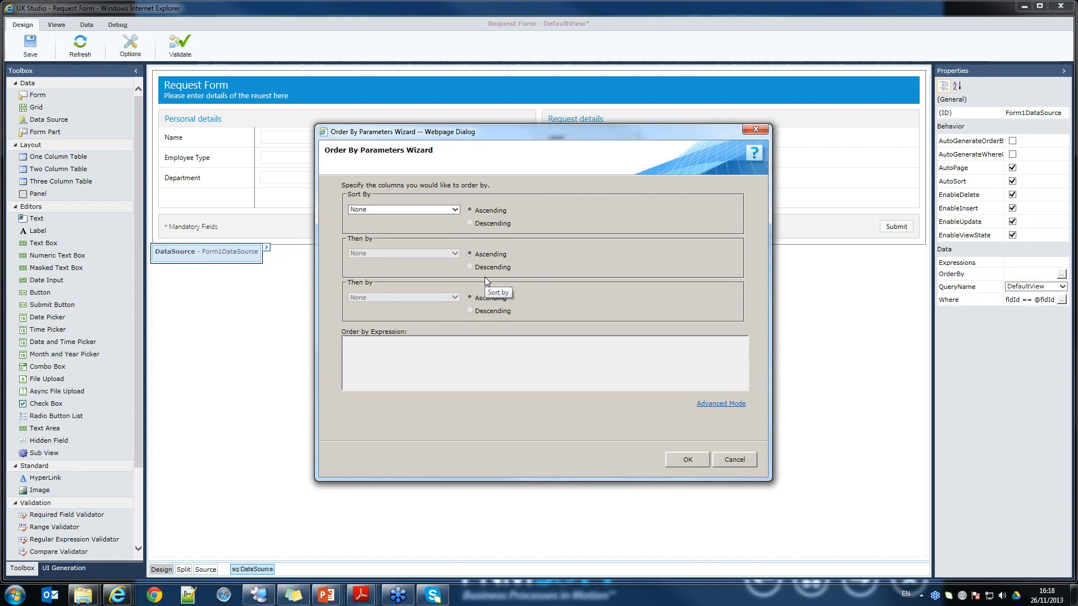
left_click(456, 210)
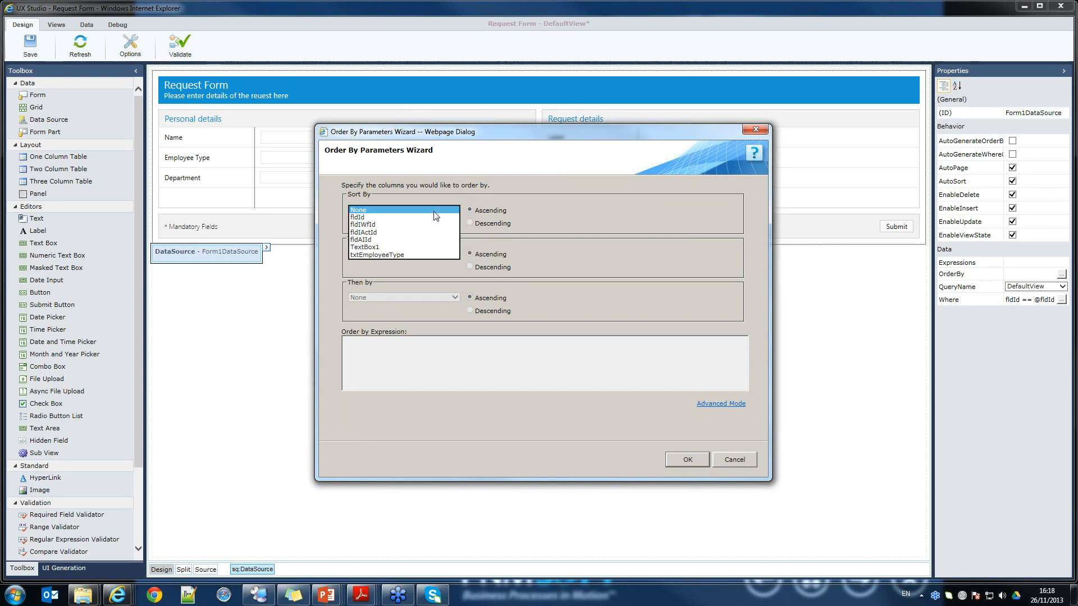
left_click(433, 217)
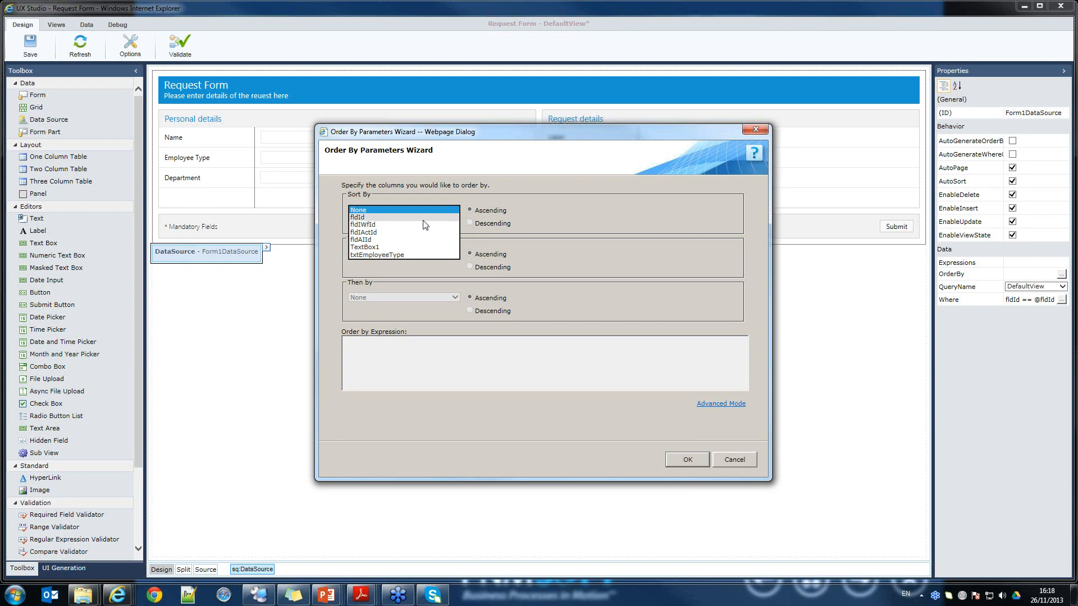
left_click(455, 256)
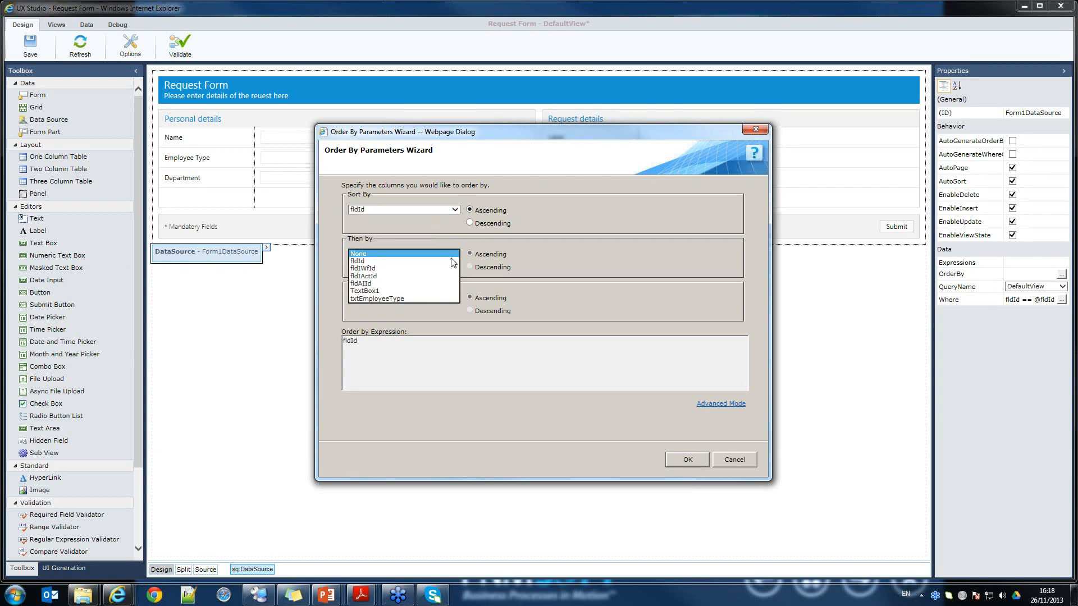
left_click(444, 270)
left_click(456, 297)
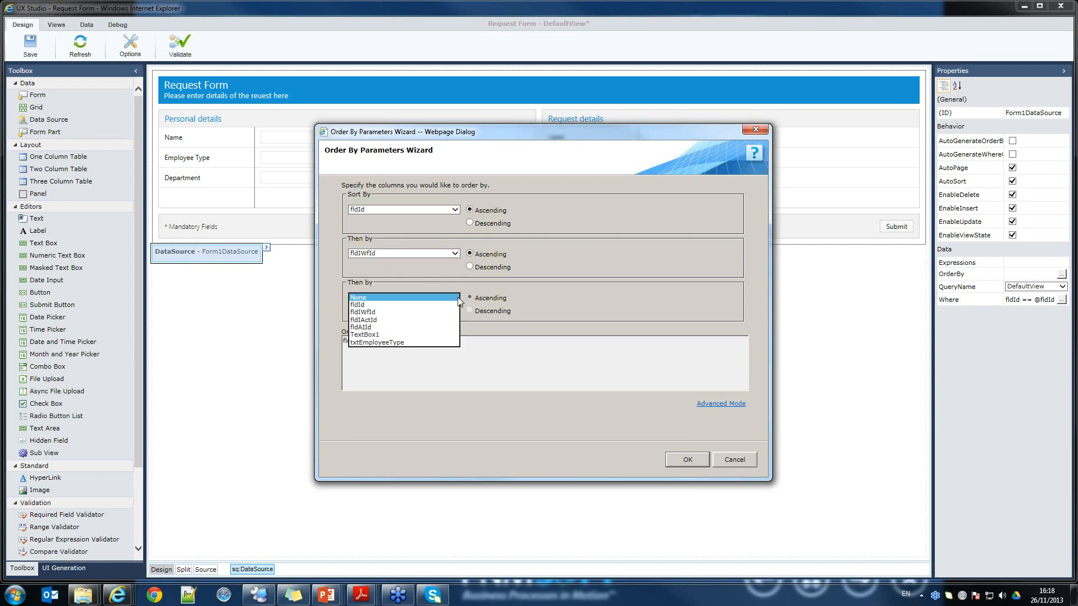
left_click(432, 322)
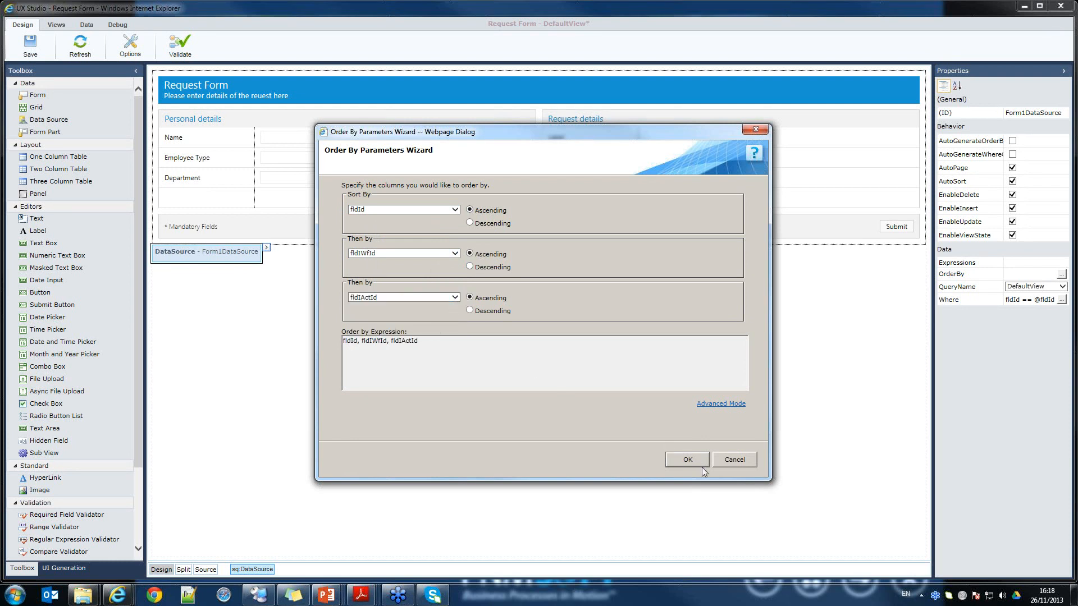
left_click(688, 460)
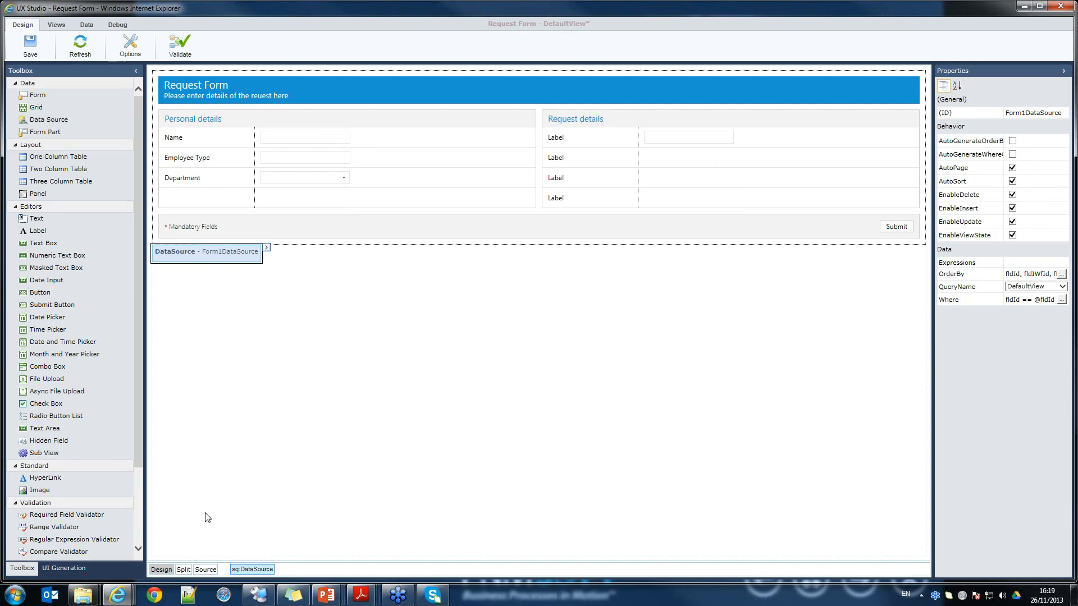
Examine the Request Form's source markup, from the form controls down to the Form1DataSource definition.
left_click(206, 570)
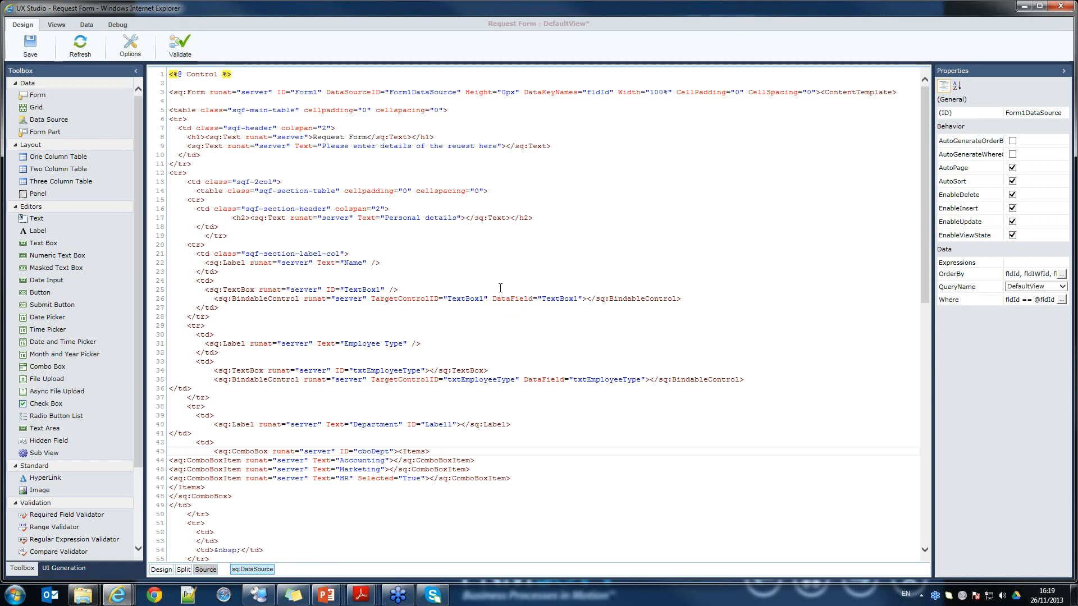
scroll(500, 291, "down", 8)
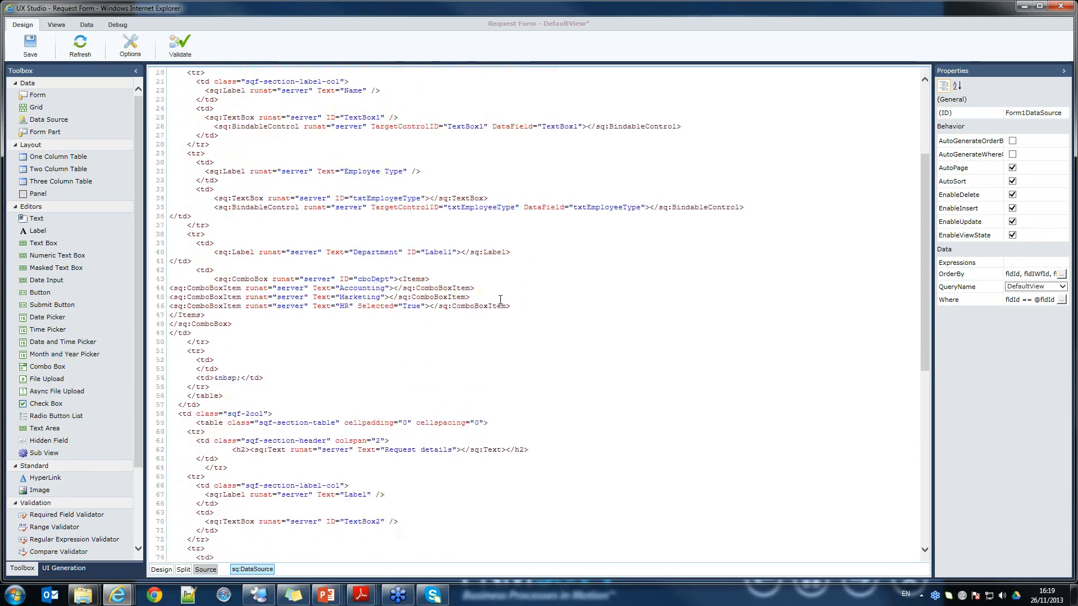
scroll(500, 305, "down", 3)
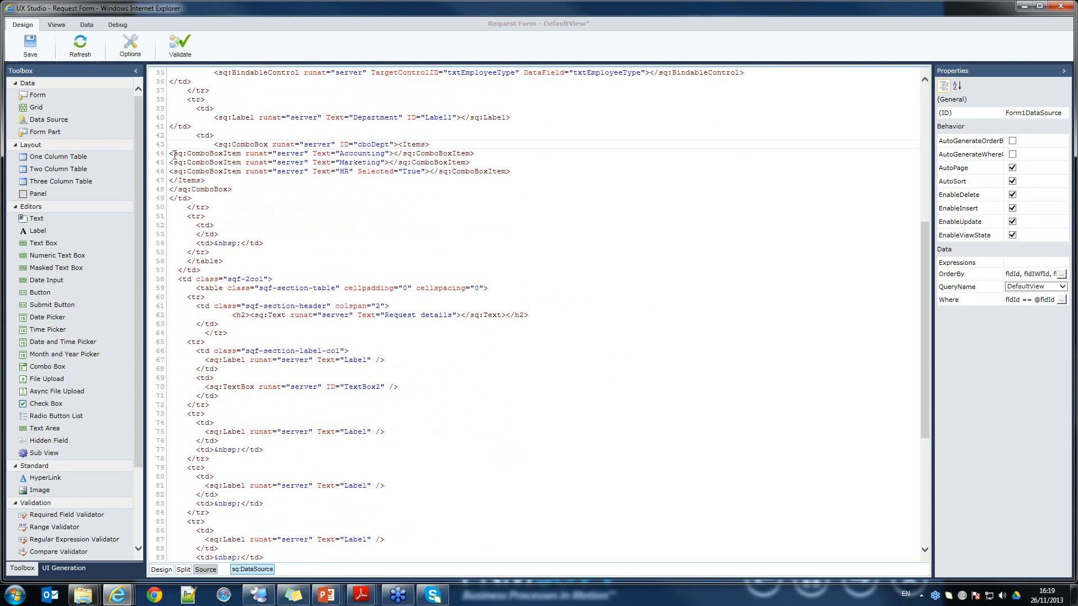
scroll(385, 339, "down", 9)
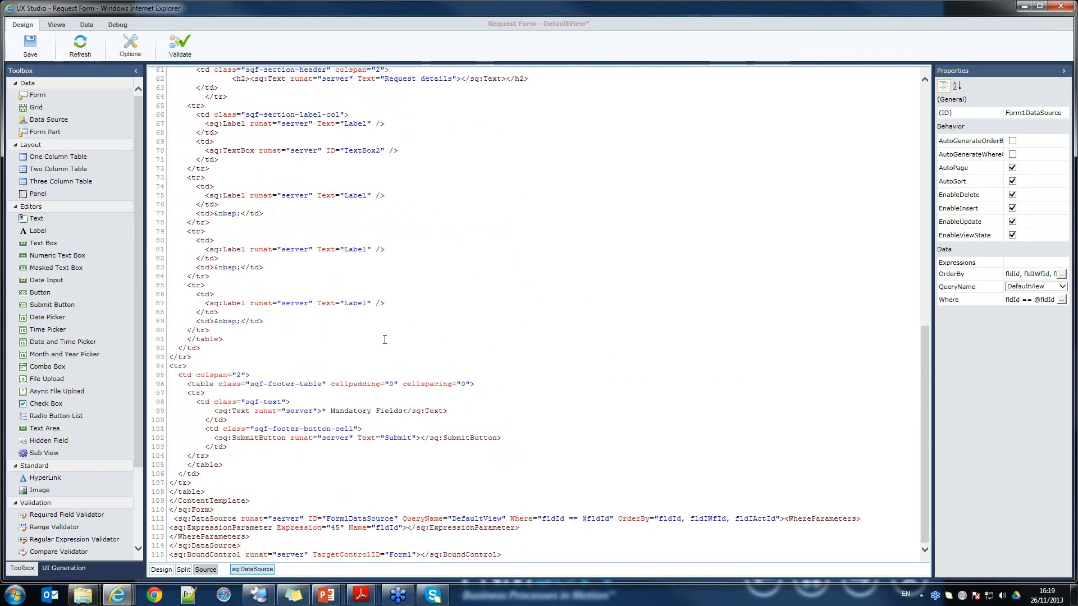
left_click(161, 570)
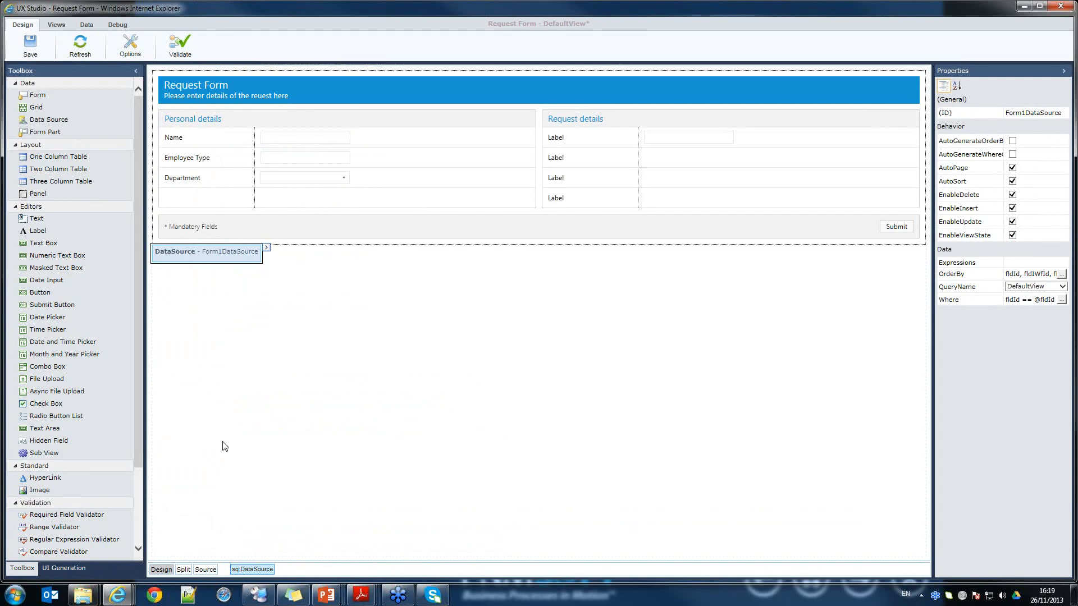
left_click(205, 570)
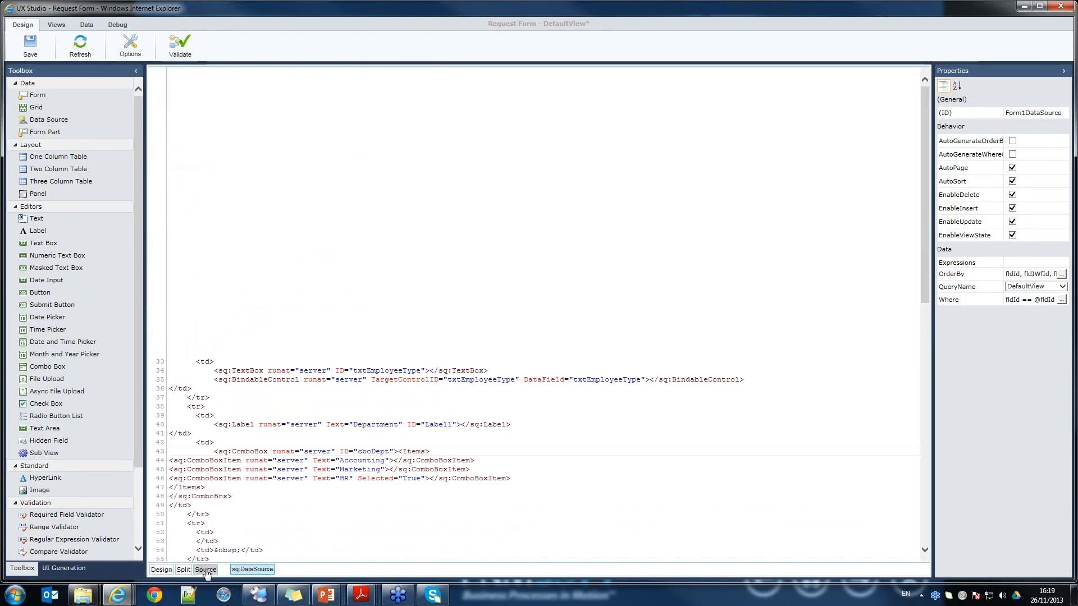
left_click(335, 426)
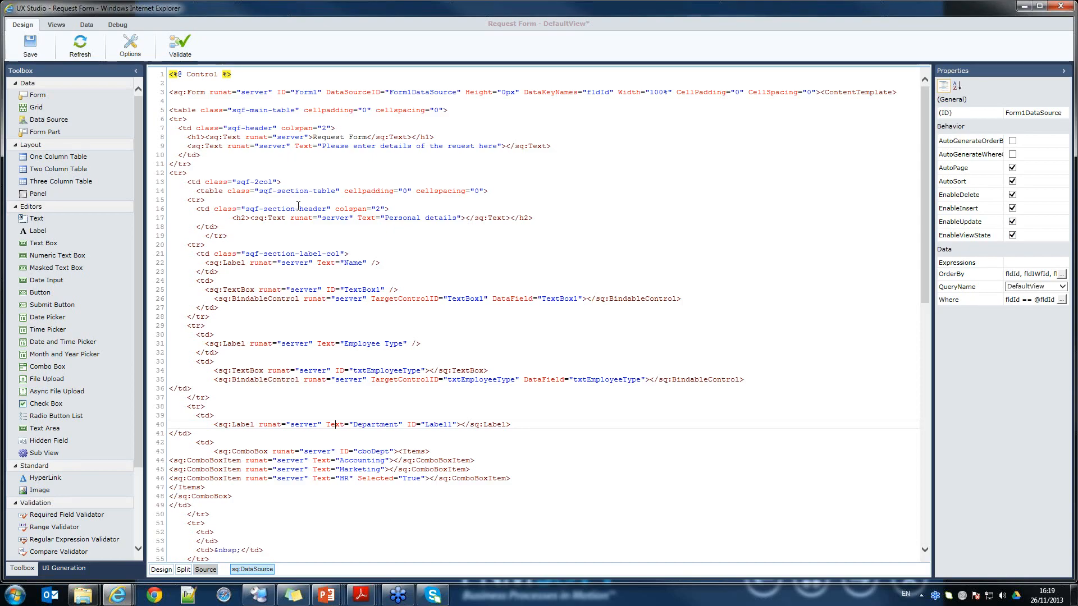
key("alt+Tab")
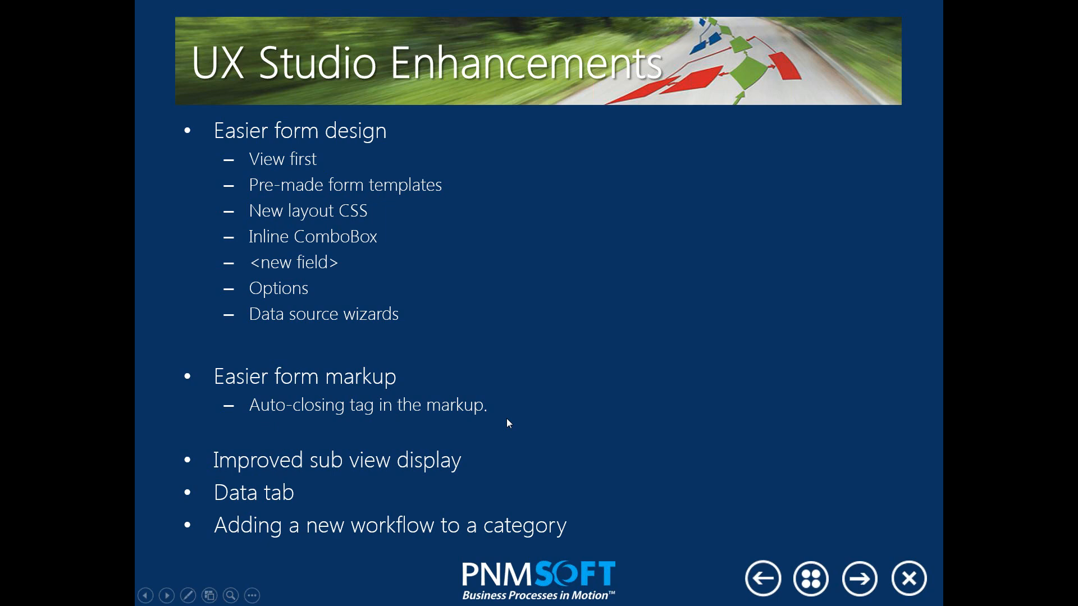
key("alt+Tab")
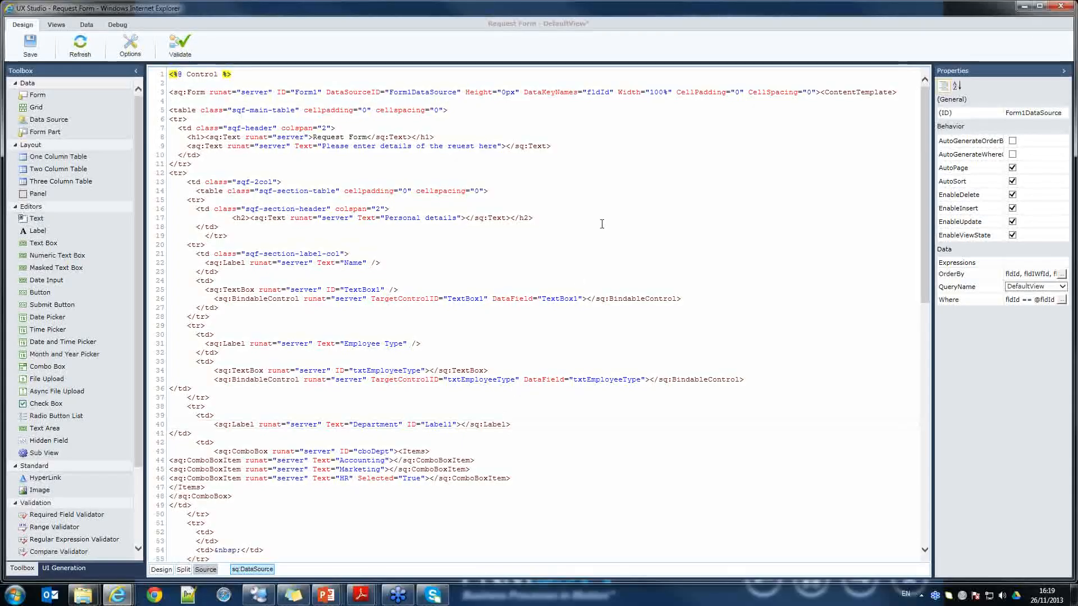
Insert an empty table element on its own line between the opening Form tag and the main table.
left_click(215, 100)
key("Return")
key("Return")
key("Return")
key("Up")
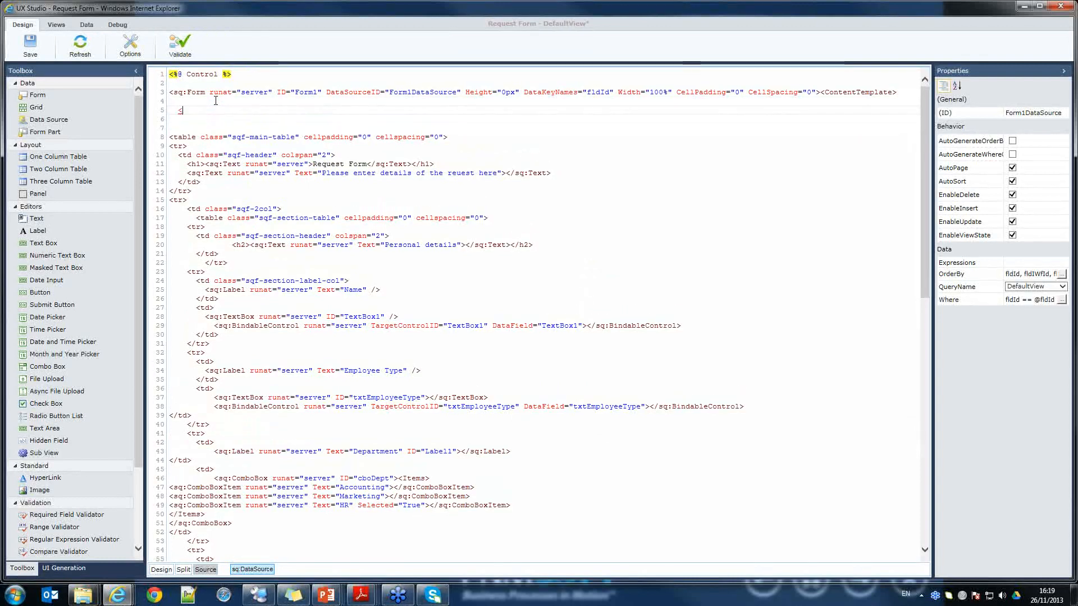
type("<t")
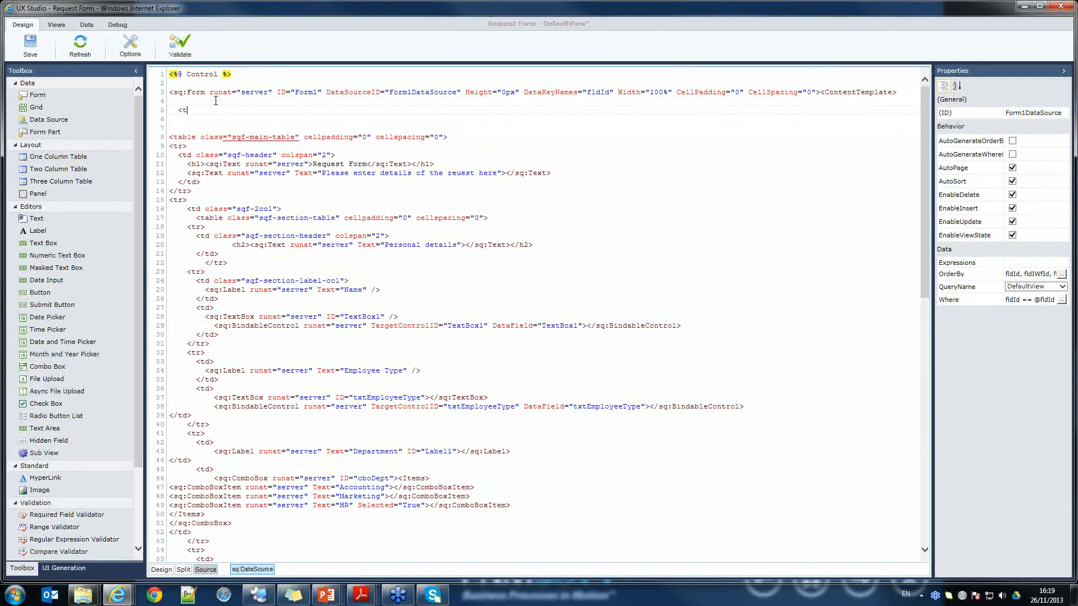
type("able></table>")
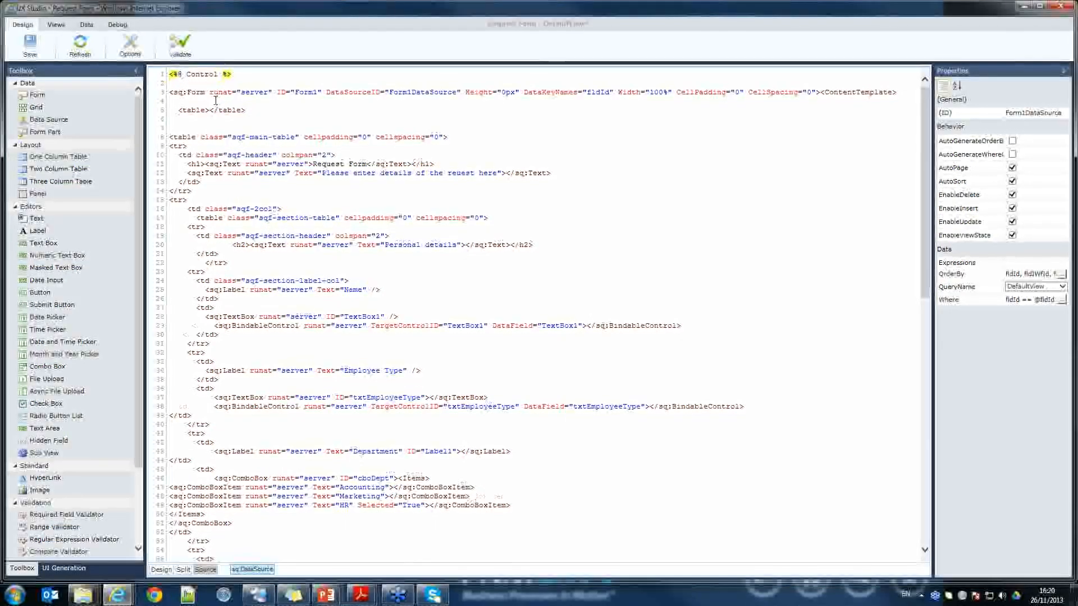
Split the new table's tags onto separate lines and add a tr element inside it.
key("Return")
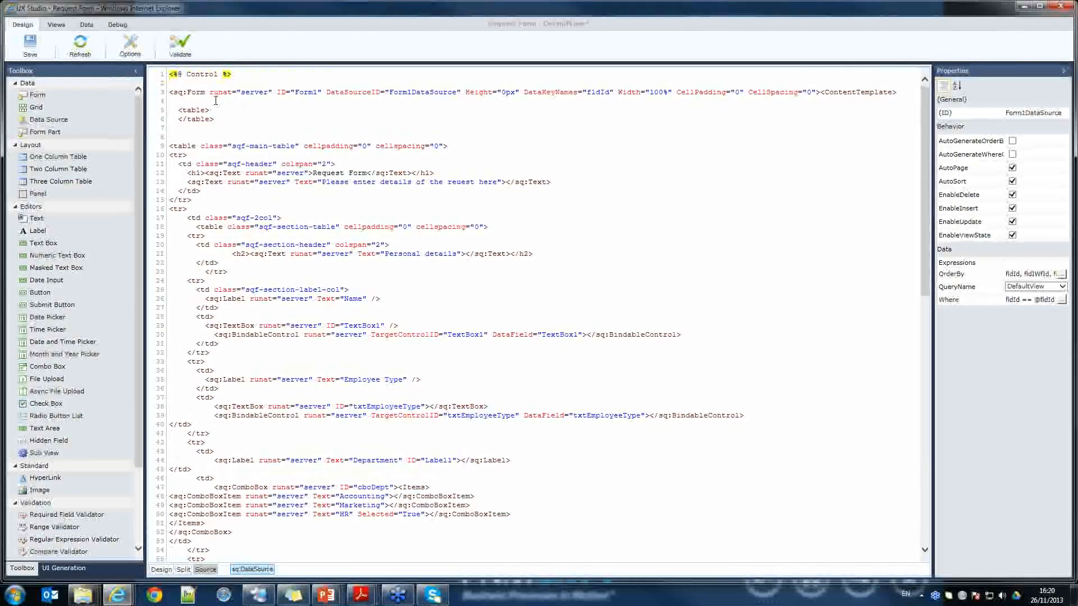
key("Return")
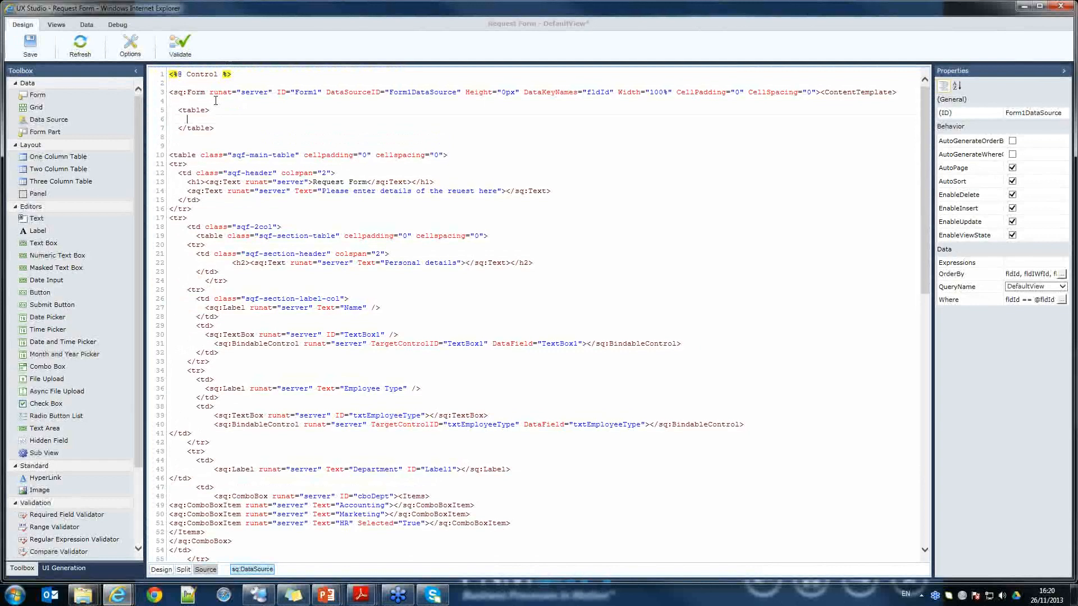
type("<tr></tr>")
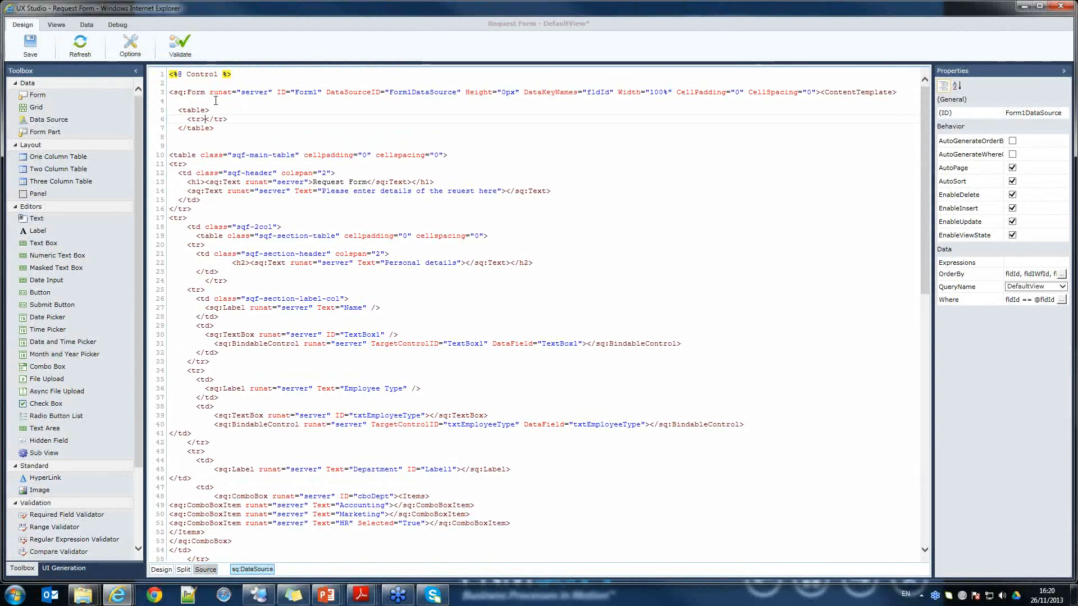
key("Return")
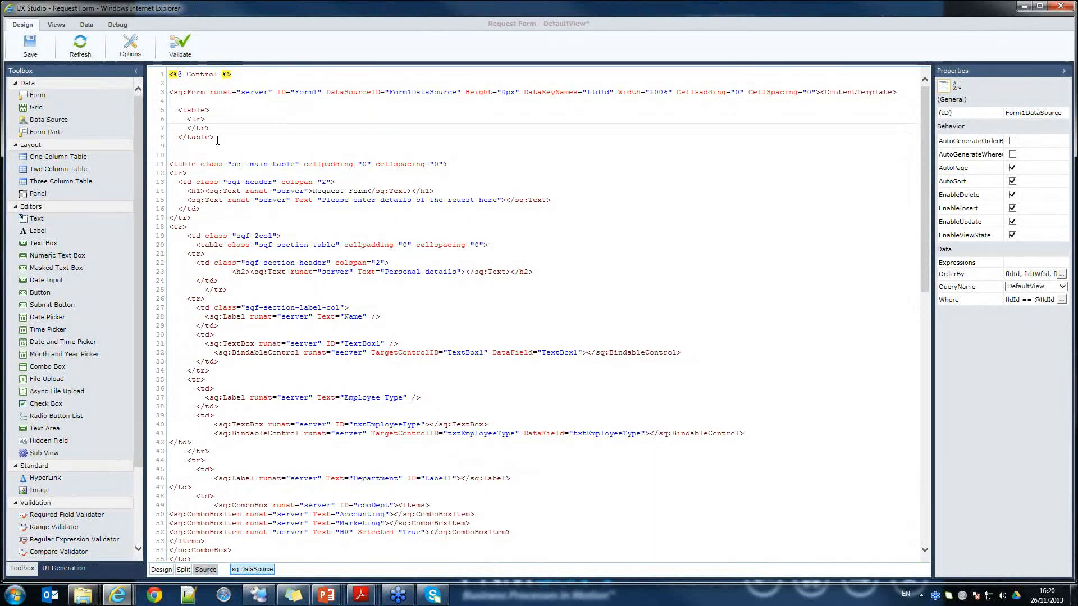
Delete the closing td tag that follows the Department label in the markup.
left_click(271, 147)
scroll(271, 147, "down", 9)
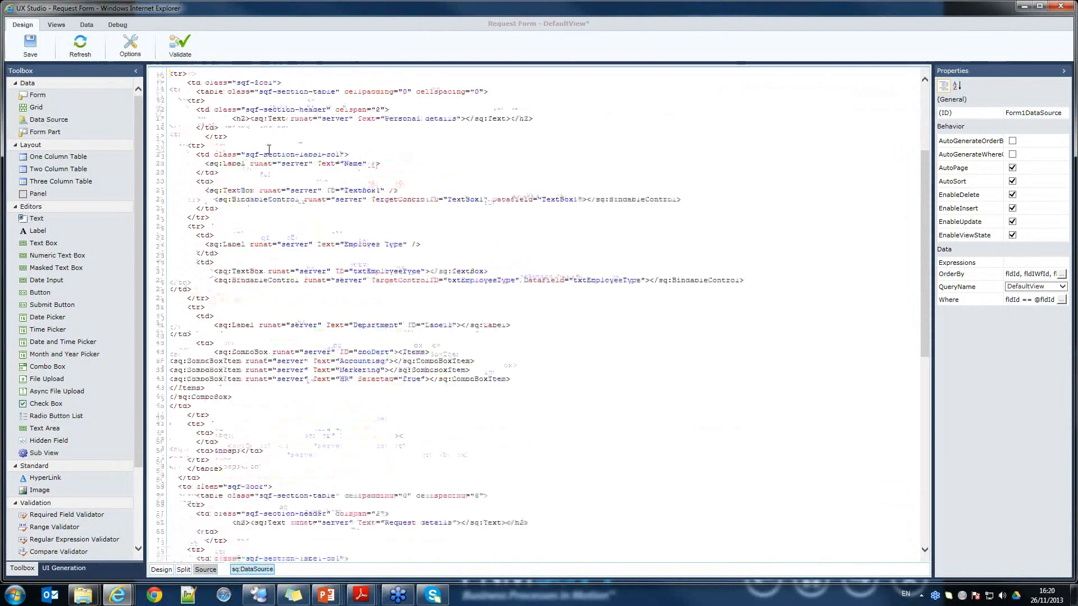
scroll(267, 148, "up", 9)
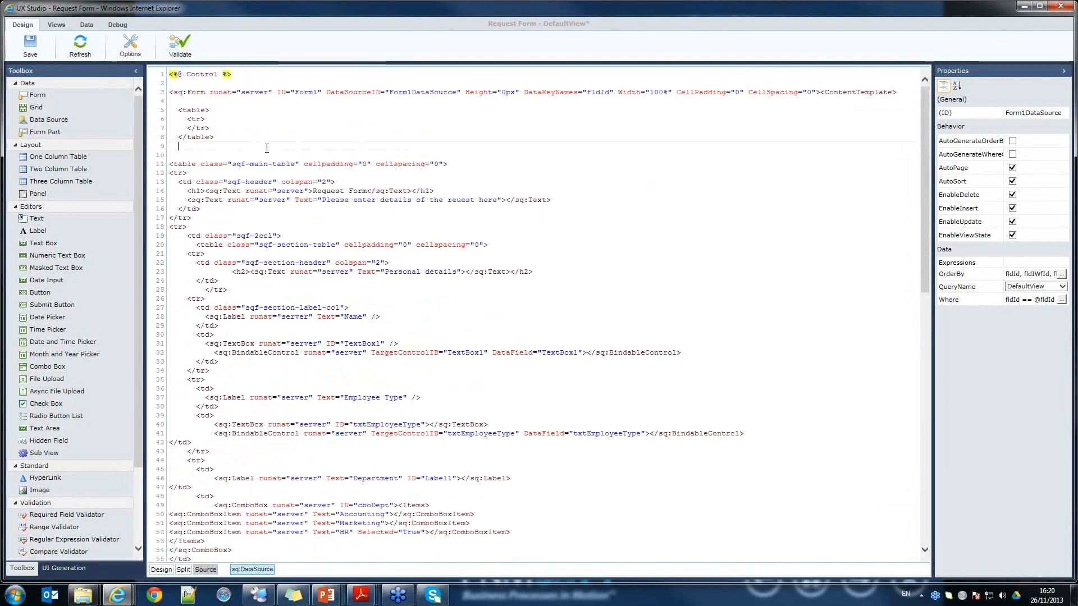
right_click(295, 316)
left_click(288, 307)
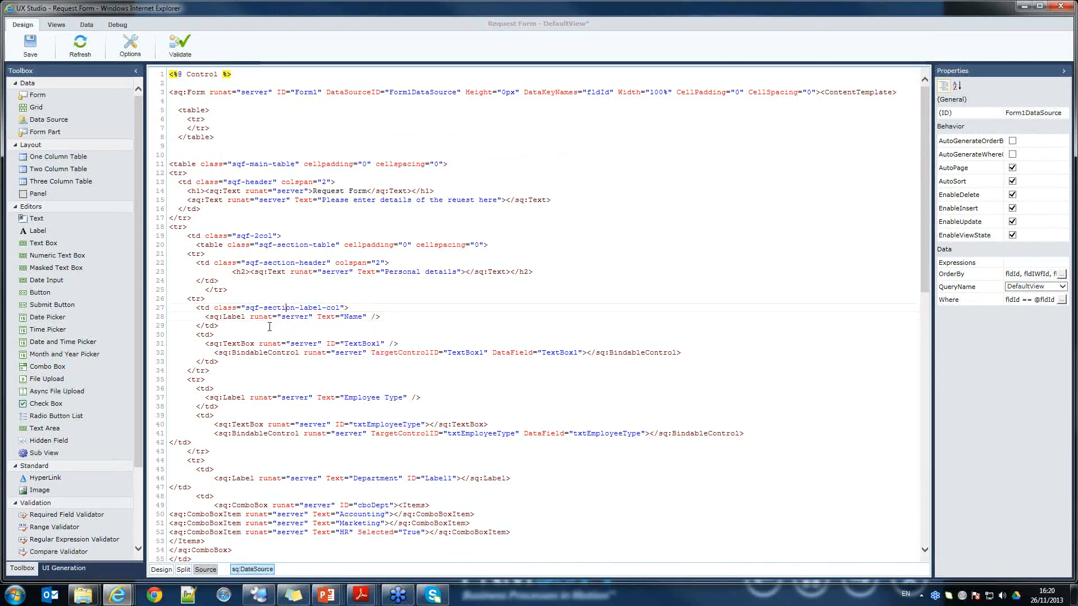
scroll(270, 326, "down", 6)
left_click(185, 336)
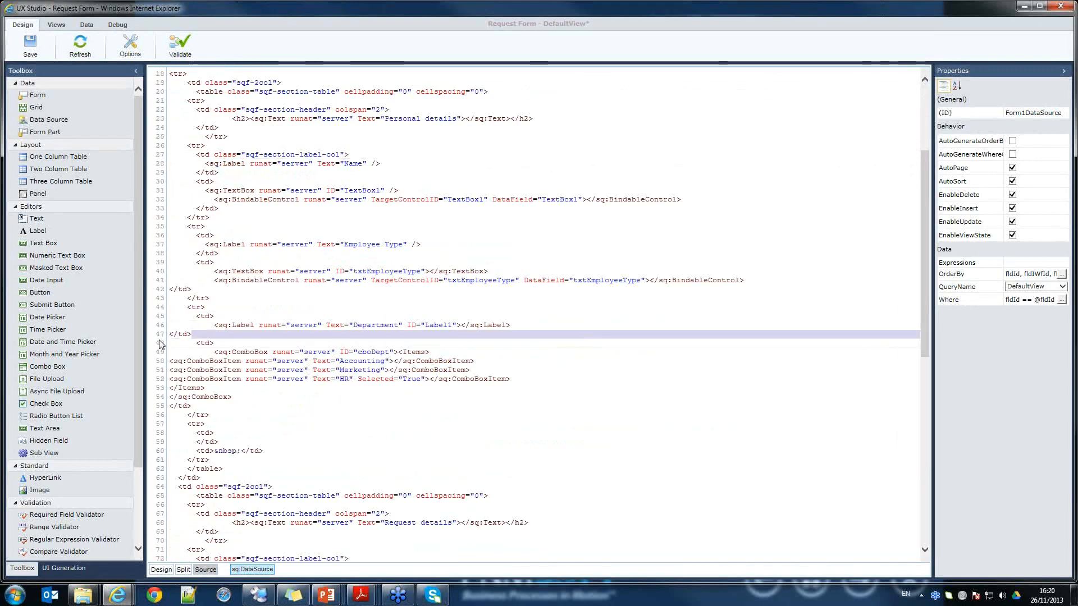
left_click_drag(167, 334, 192, 334)
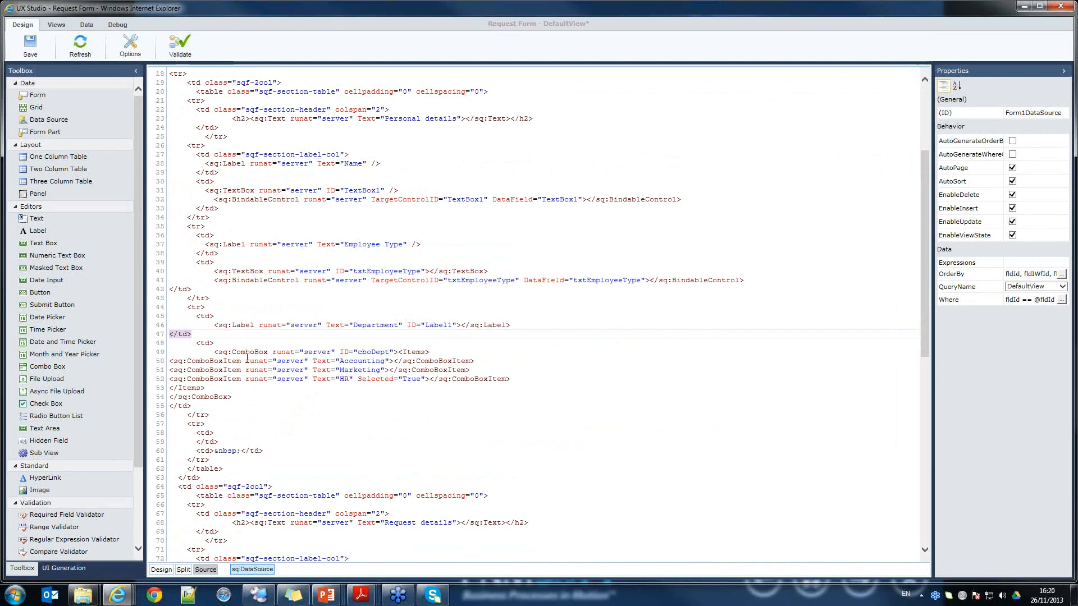
key("Delete")
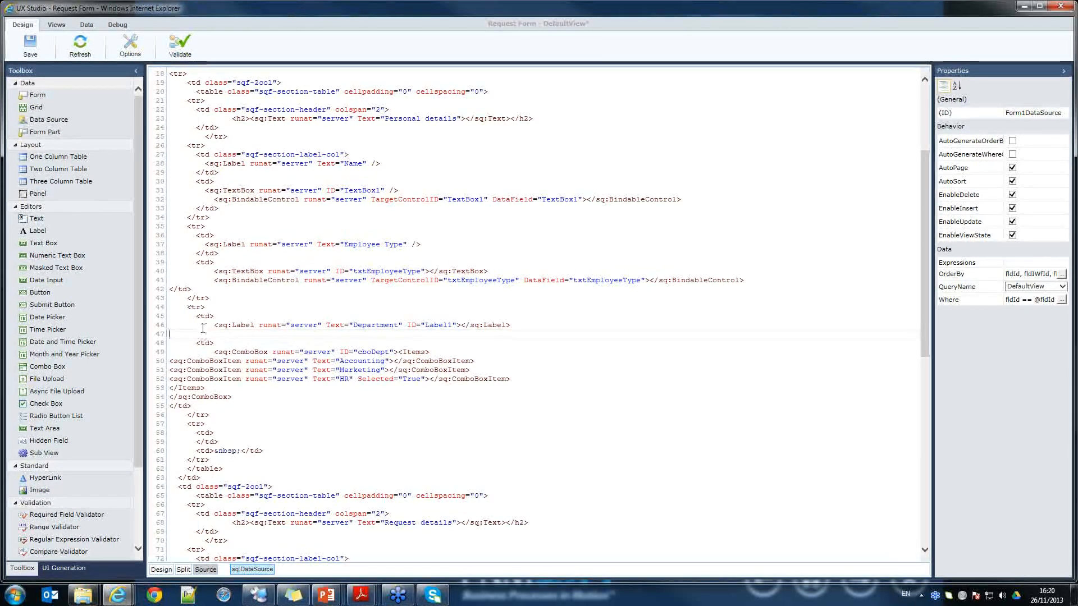
Delete the closing table tag of the sqf-footer-table, below the Submit button's row.
scroll(191, 308, "down", 16)
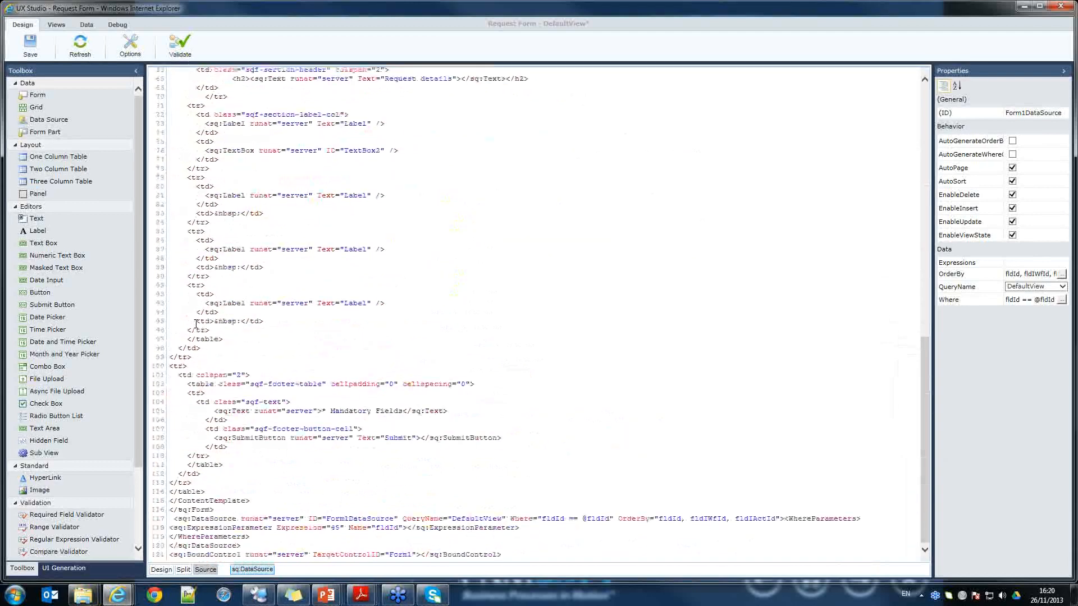
scroll(202, 317, "up", 11)
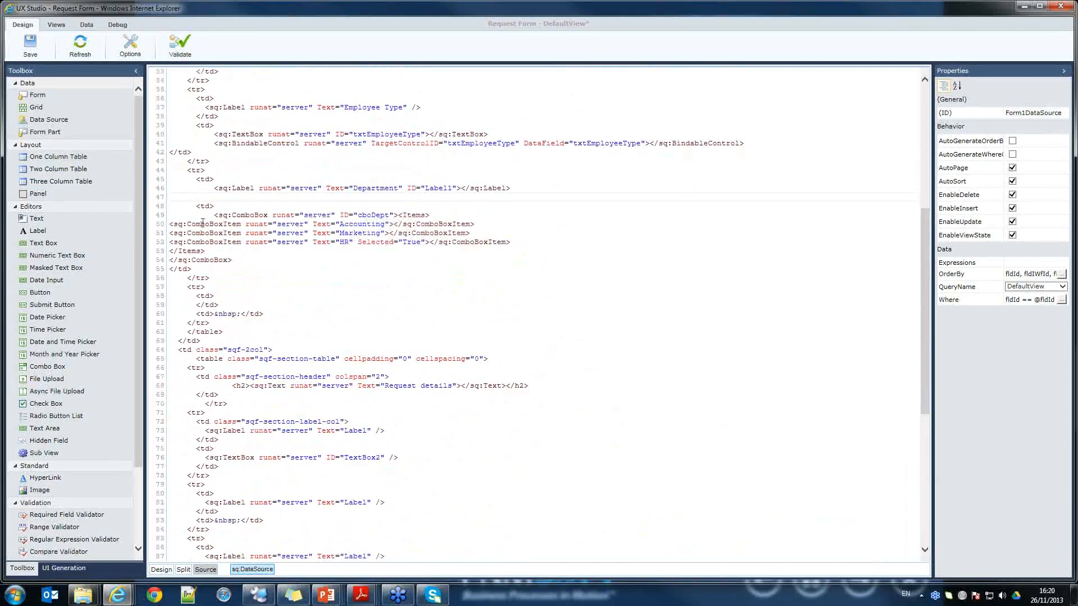
left_click(219, 207)
scroll(233, 224, "down", 11)
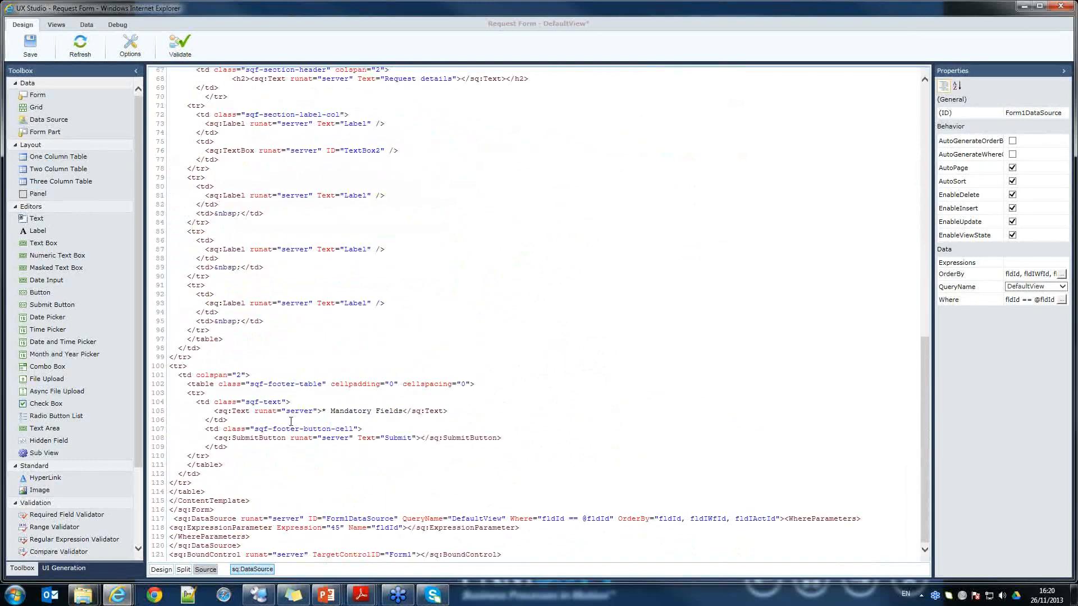
left_click(222, 466)
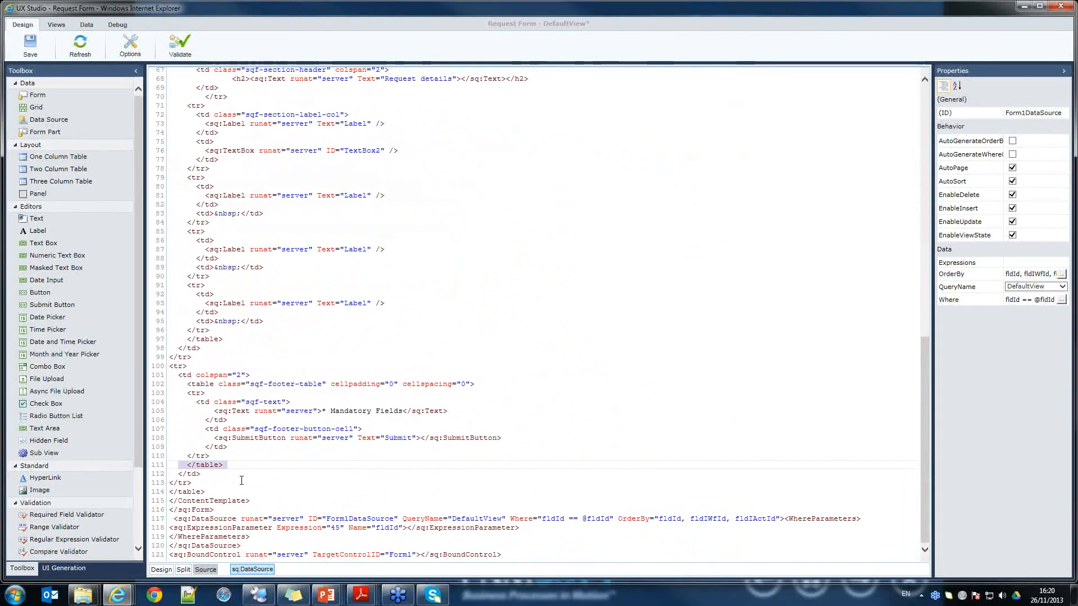
key("Delete")
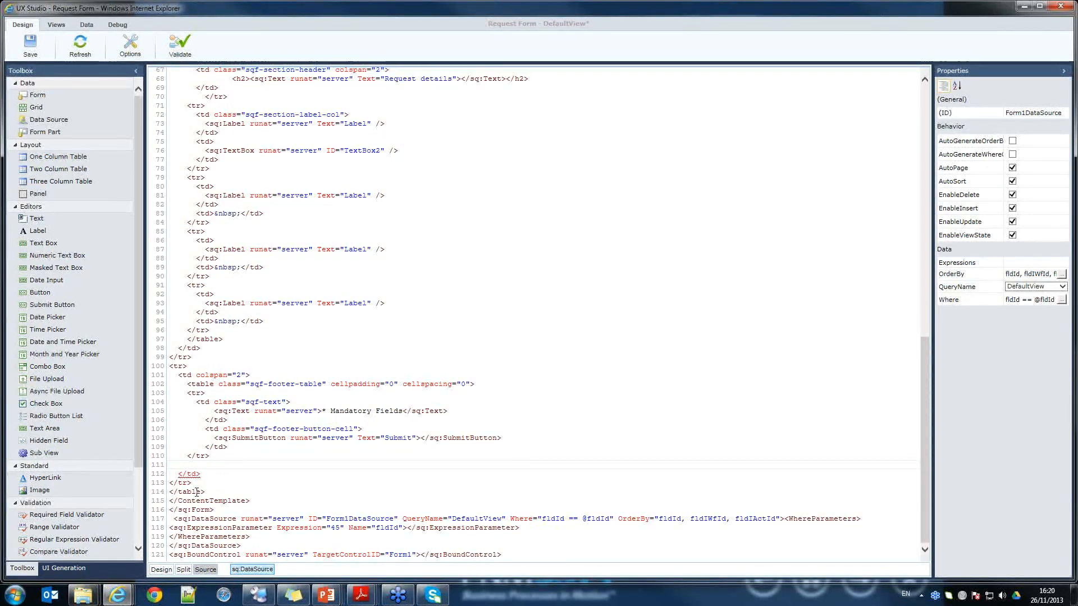
Restore the footer table's closing tag, </table>, on the emptied line above the unmatched closing td tag.
left_click(202, 475)
left_click(205, 517)
left_click_drag(174, 476, 204, 476)
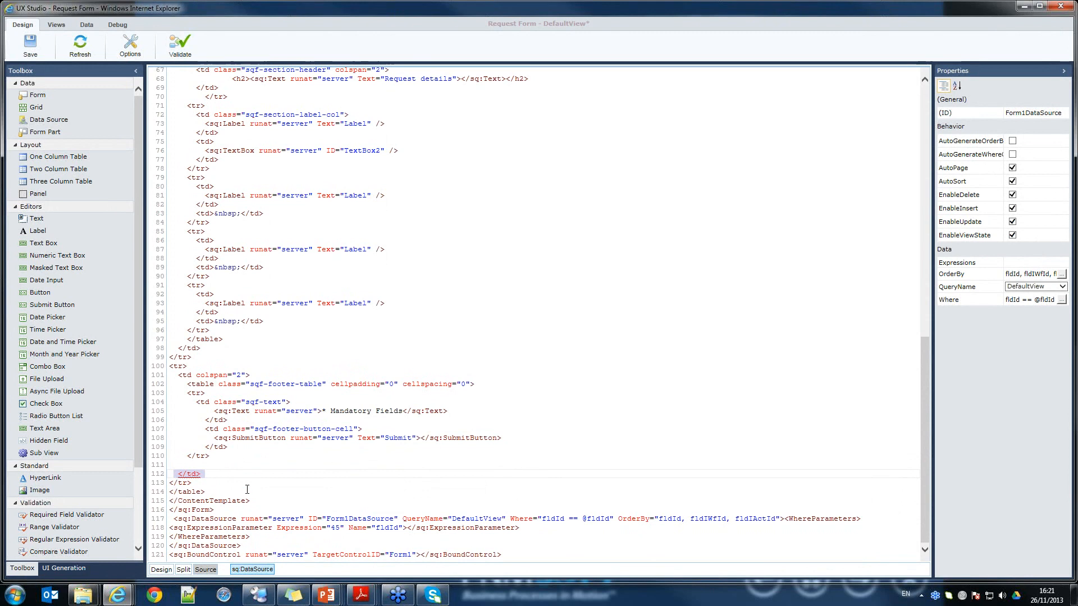
left_click(276, 468)
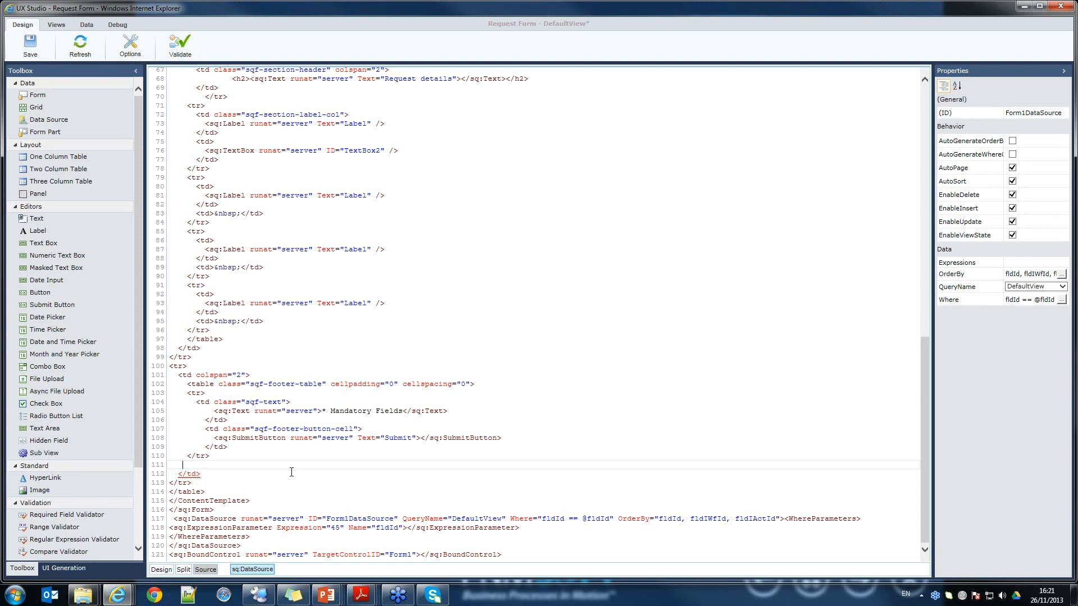
type("</table>")
Undo the remaining trial markup edits and delete the empty table element above the main form table.
scroll(291, 471, "up", 6)
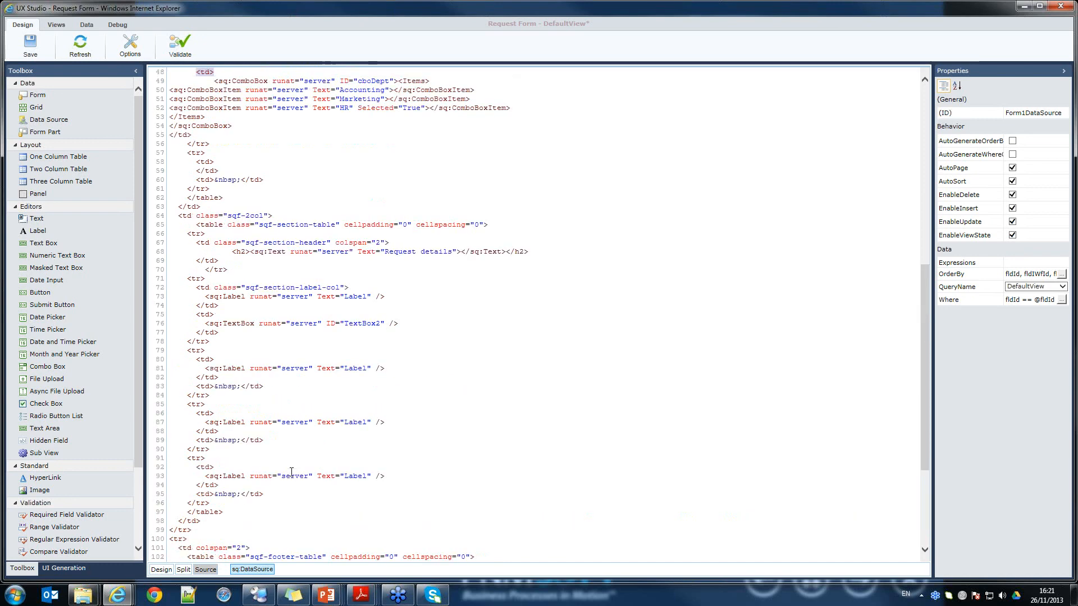
scroll(291, 472, "up", 14)
key("BackSpace")
key("BackSpace")
key("BackSpace")
scroll(291, 472, "up", 2)
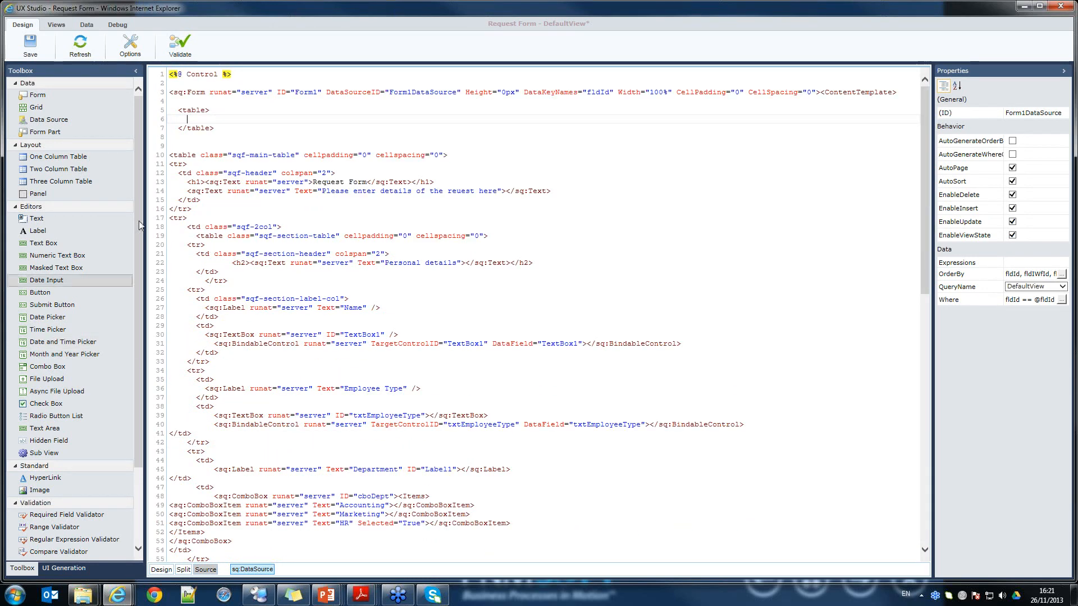
left_click_drag(181, 105, 230, 130)
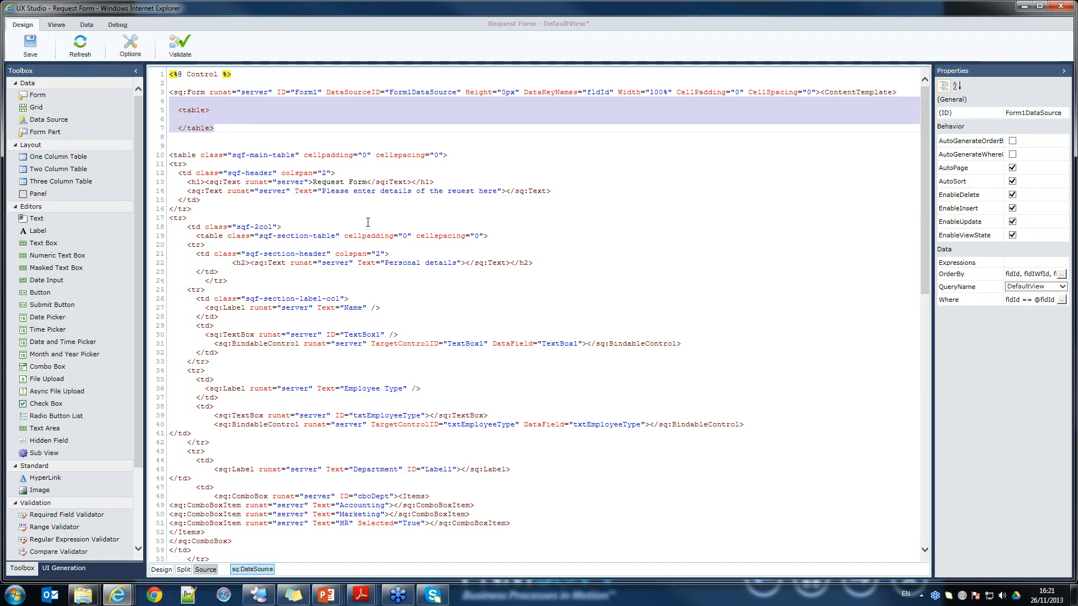
key("Delete")
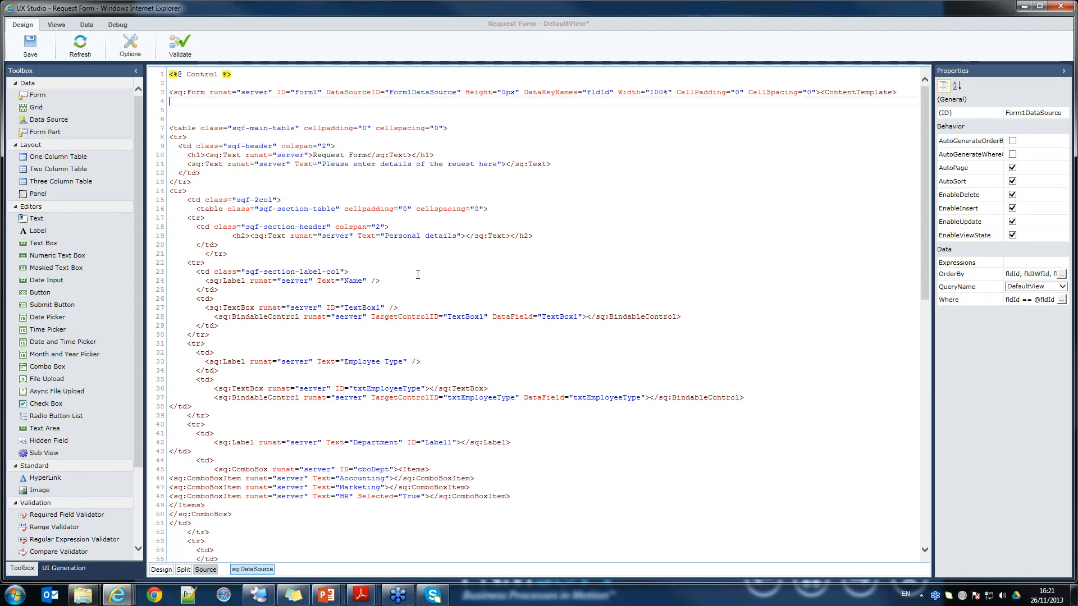
scroll(407, 267, "down", 20)
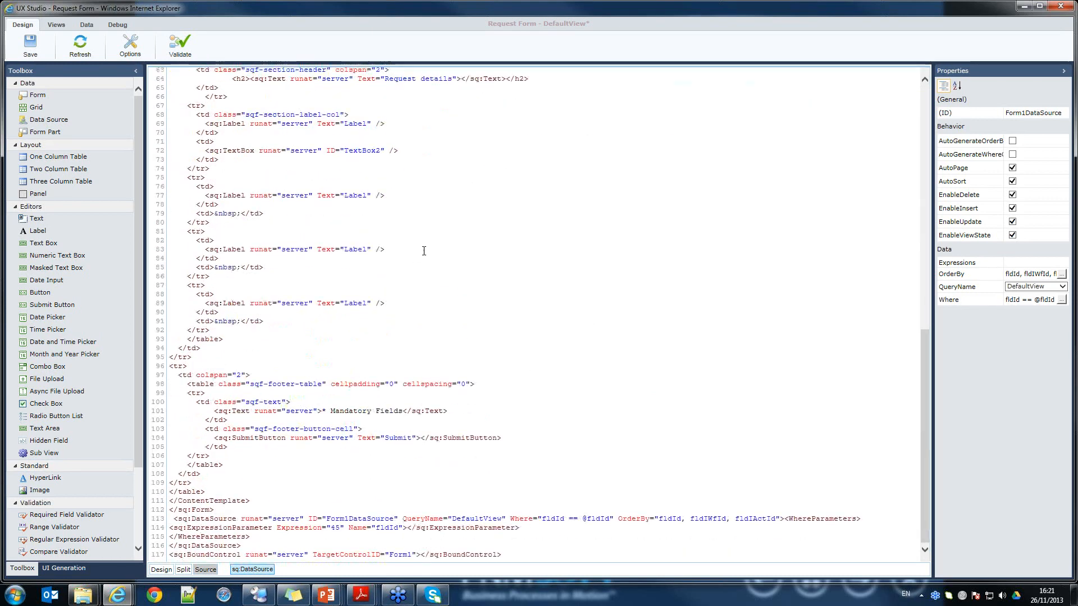
scroll(432, 250, "up", 14)
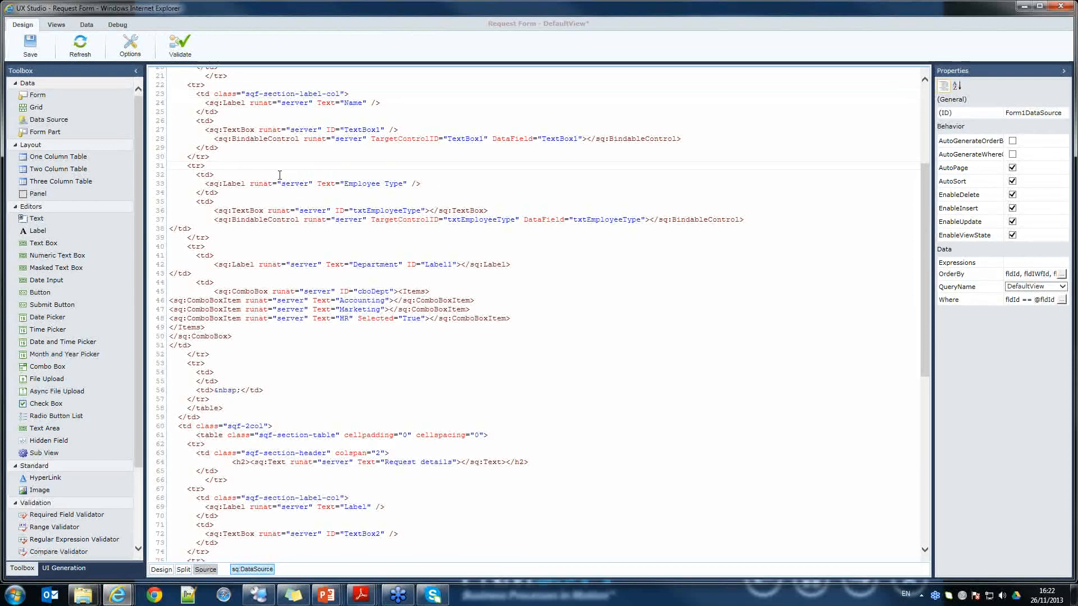
Re-indent the entire Request Form markup, check it from top to bottom, and return to the form's design view.
key("ctrl+a")
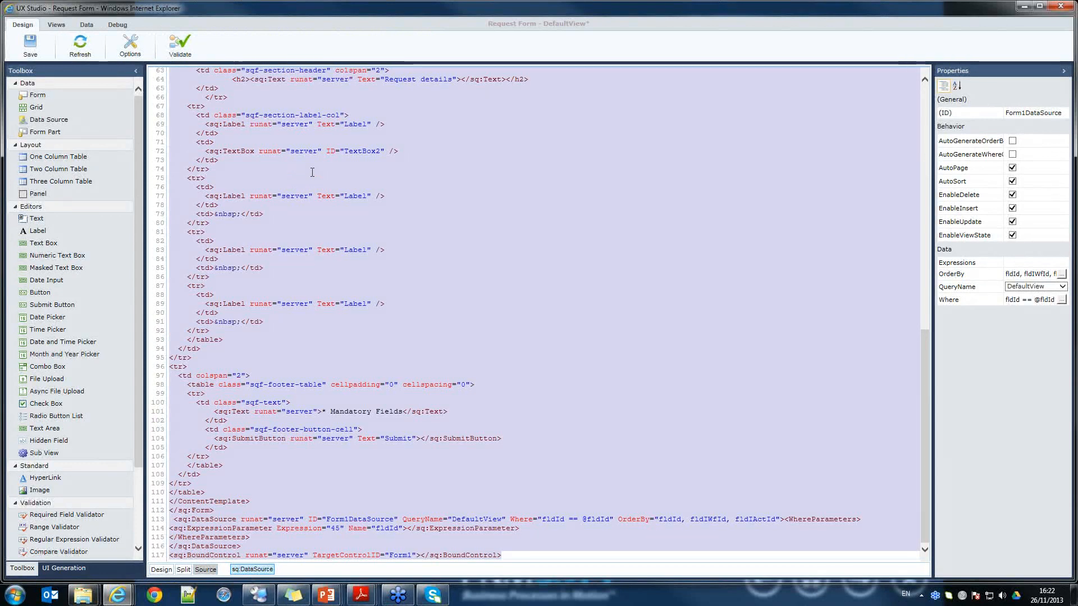
key("shift+Tab")
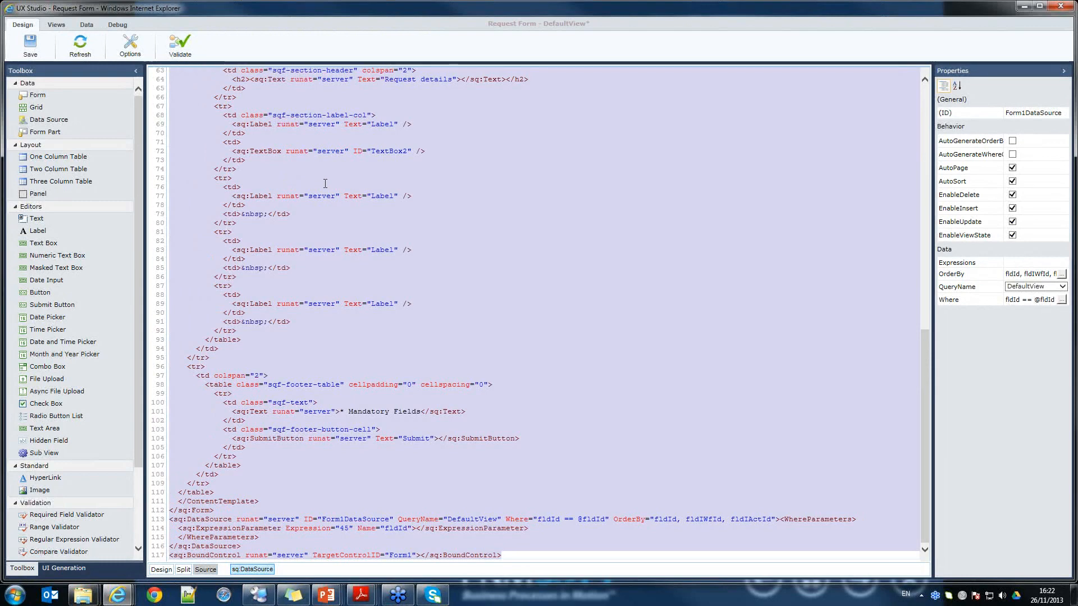
left_click(358, 339)
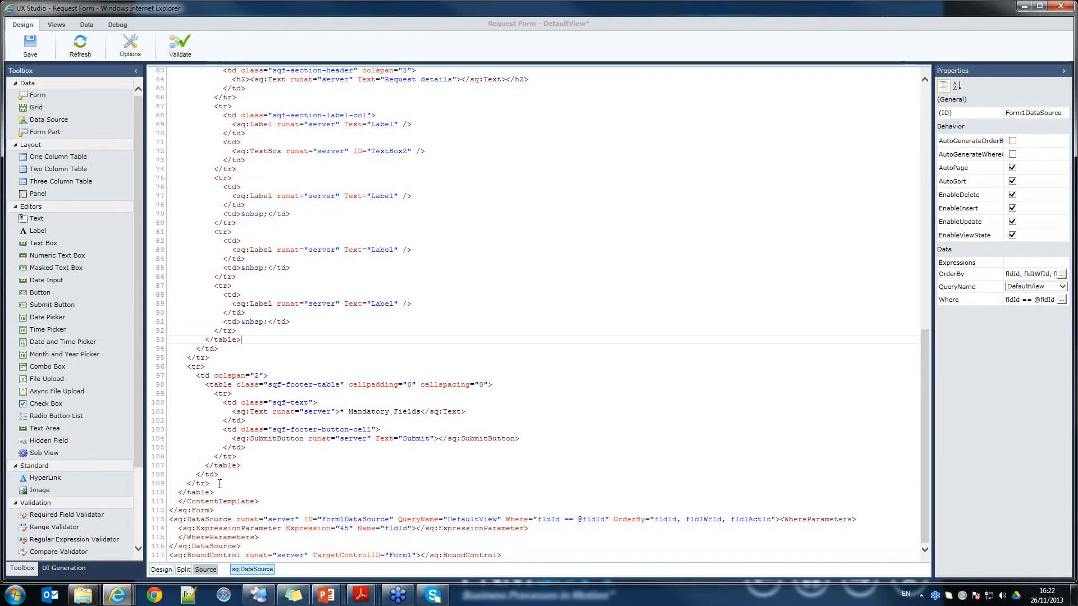
scroll(233, 398, "up", 20)
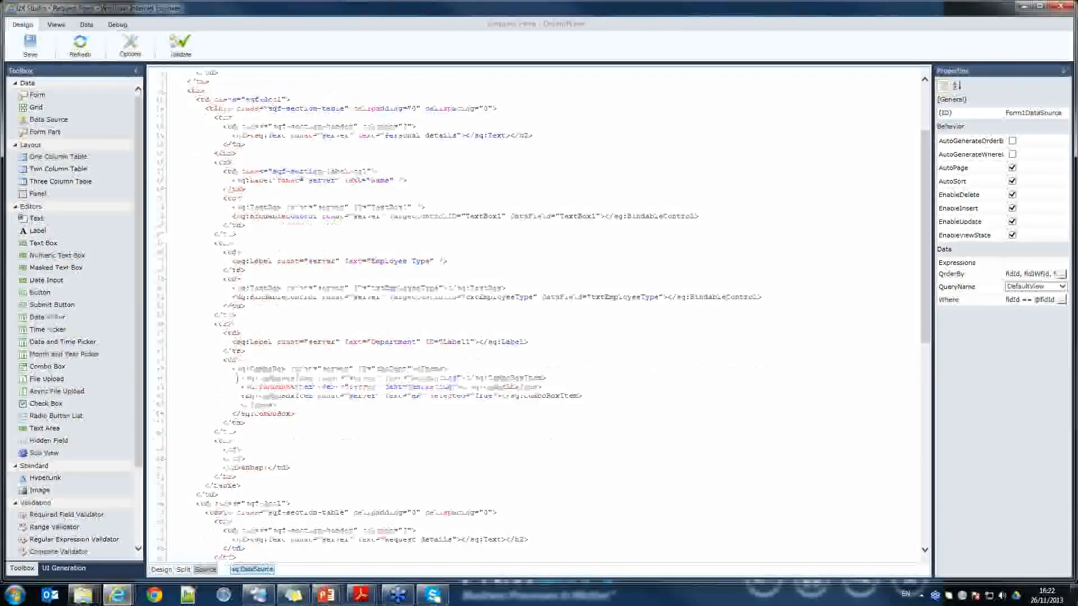
scroll(294, 329, "up", 1)
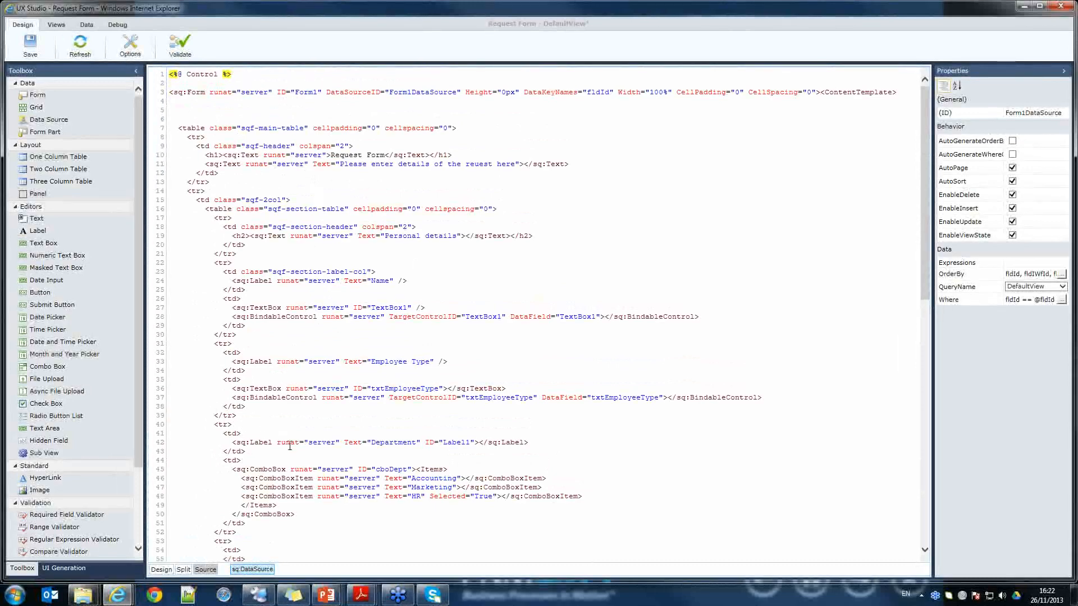
scroll(289, 449, "down", 4)
scroll(289, 450, "down", 15)
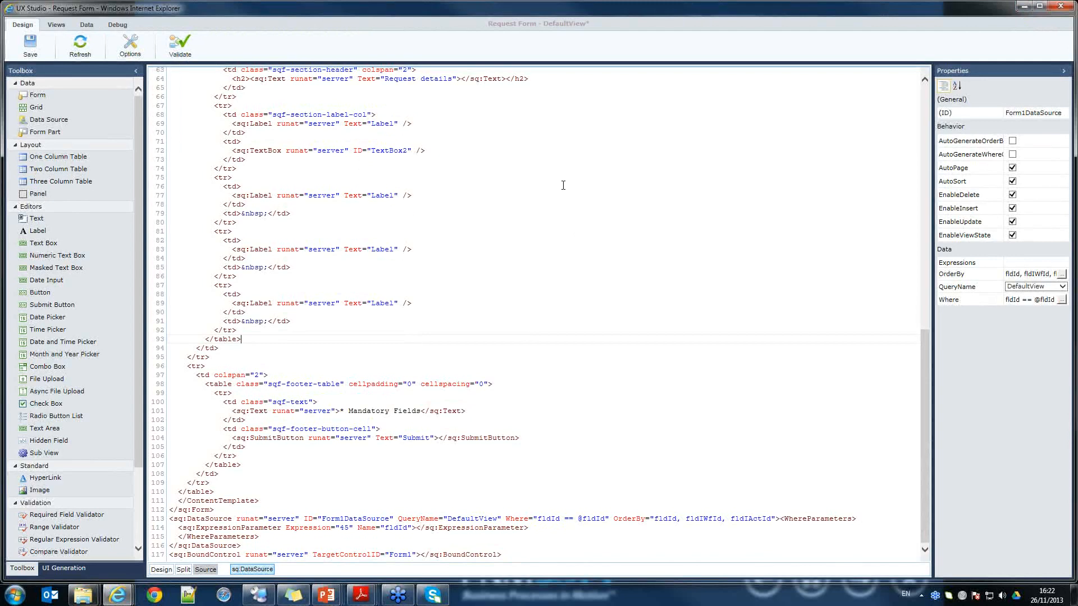
left_click(156, 571)
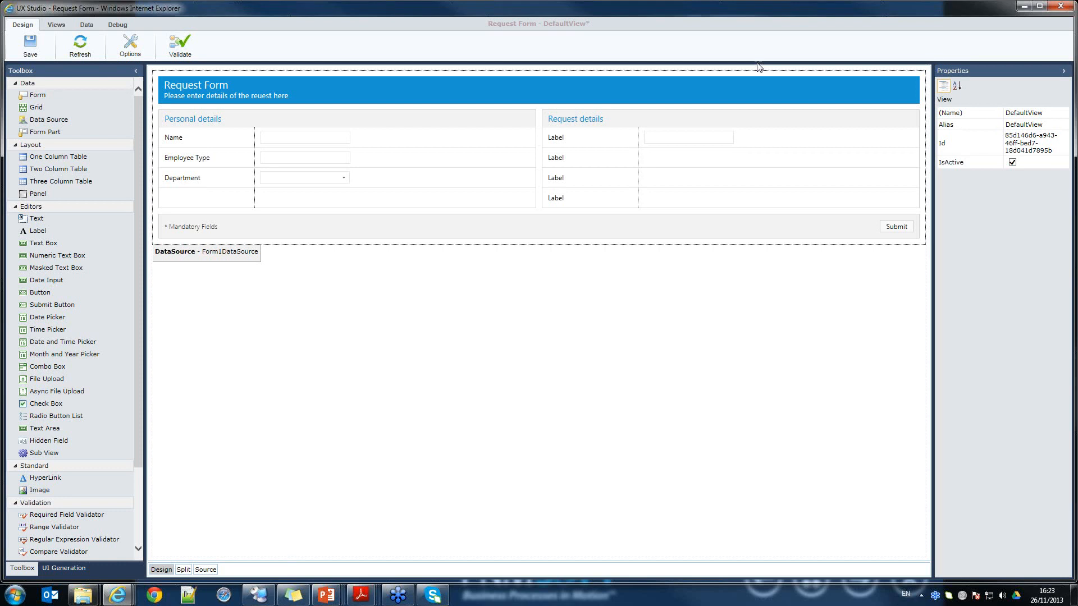
Switch to the Sequence Kinetics administration site on eliseq7 and open the Webinar category's TEMPLATE Simple Subviews workflow in App Studio.
left_click(1024, 7)
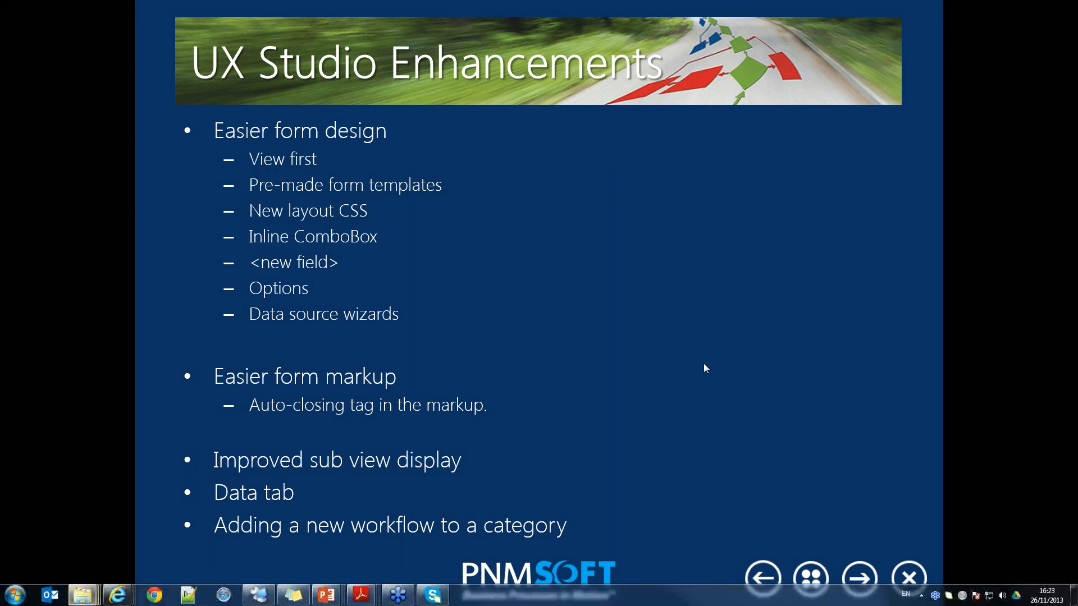
mouse_move(117, 595)
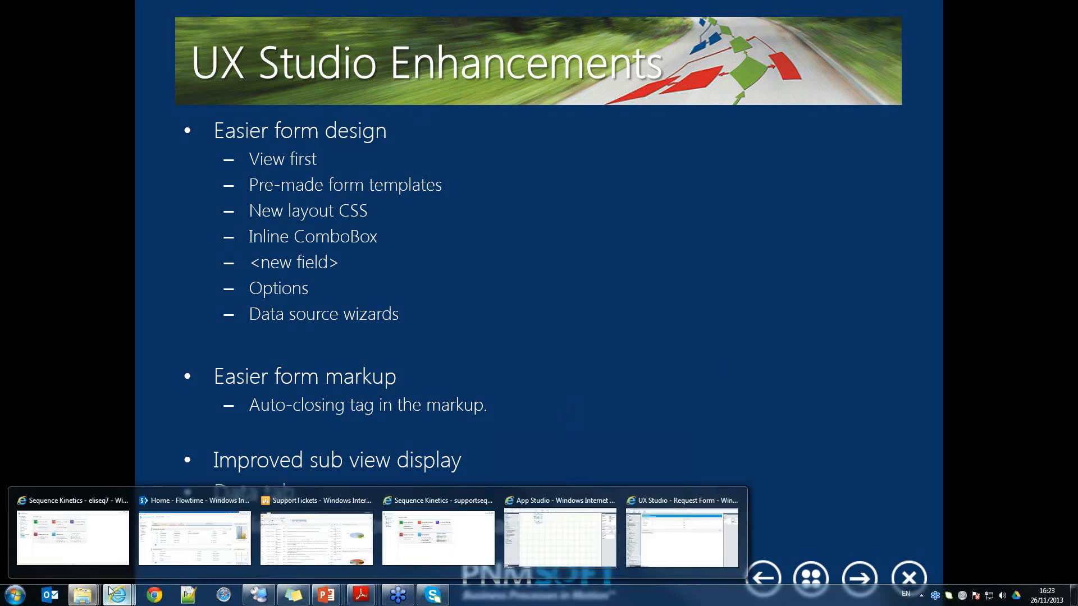
left_click(87, 563)
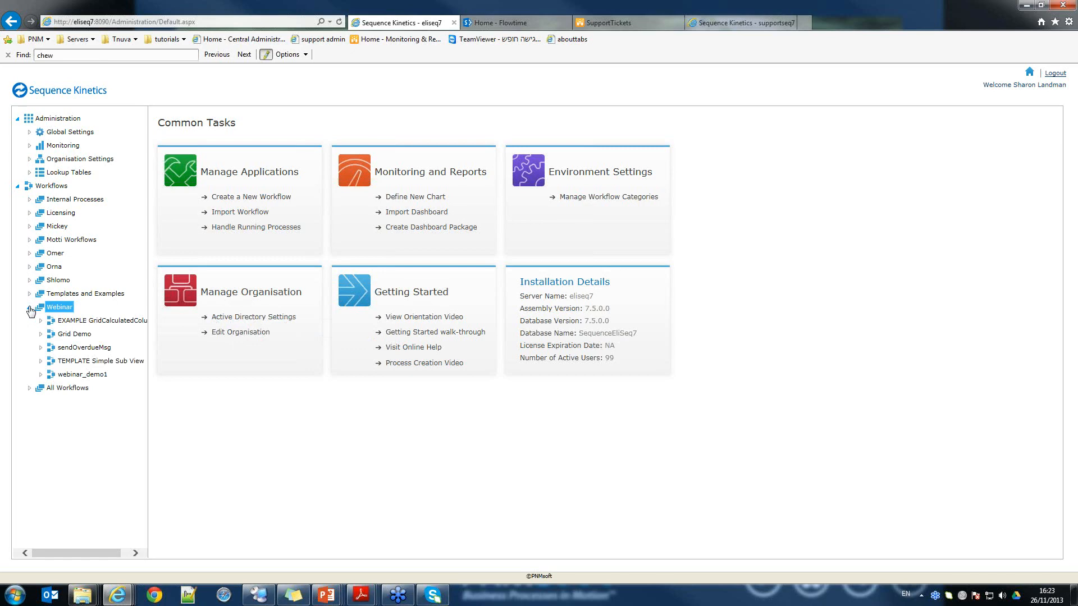
left_click(103, 363)
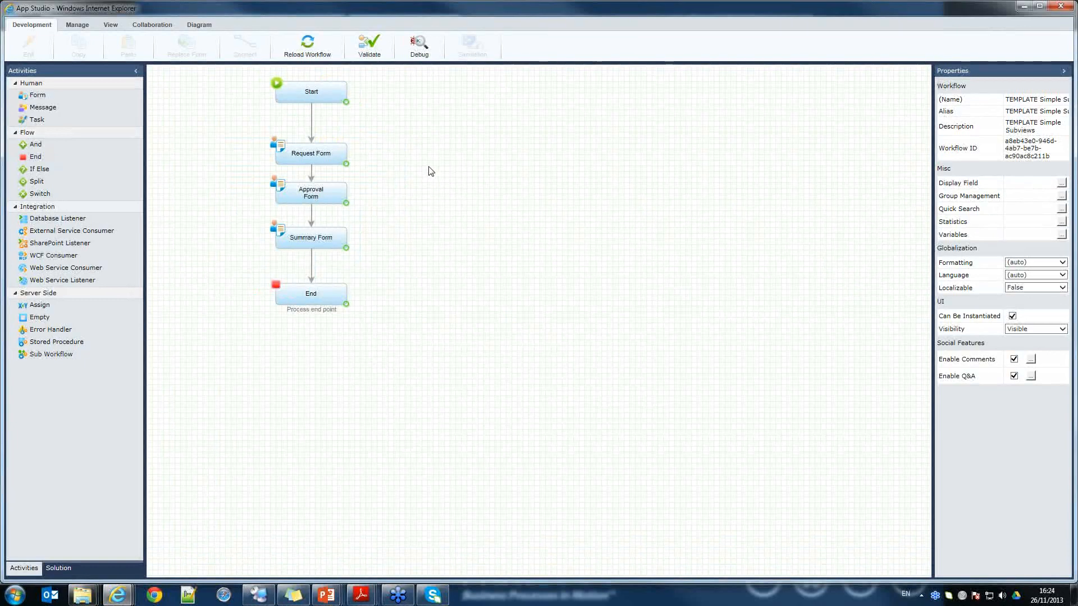
Open the workflow's Approval Form in UX Studio and select its RequestDetails sub view control.
left_click(307, 199)
double_click(307, 198)
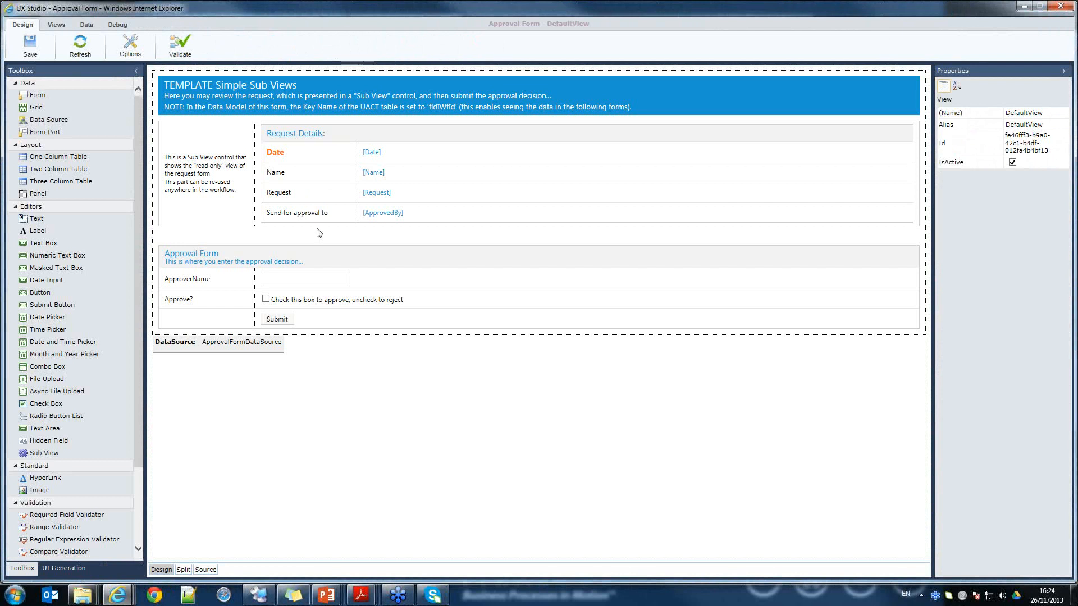
left_click(407, 161)
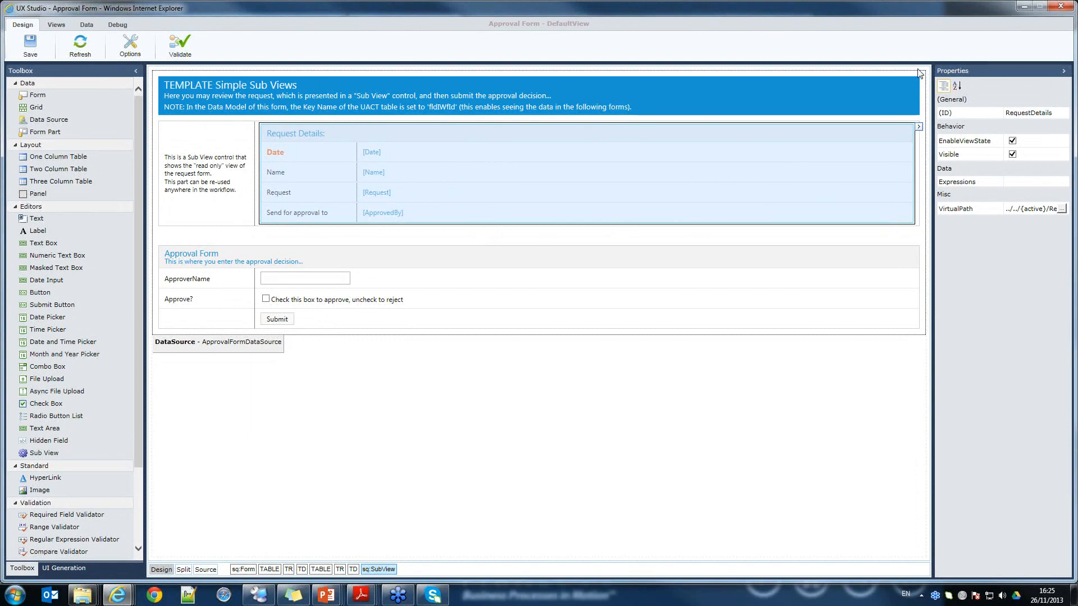
Open the workflow's Request Form in UX Studio and show its RequestForm_ReadOnly view.
left_click(1022, 8)
left_click(308, 155)
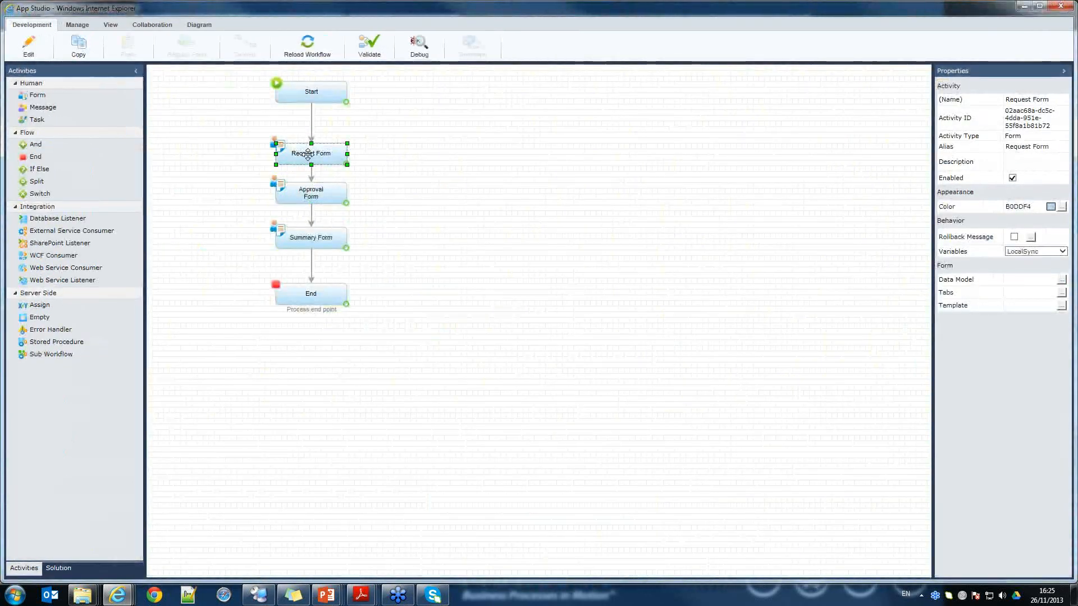
double_click(308, 155)
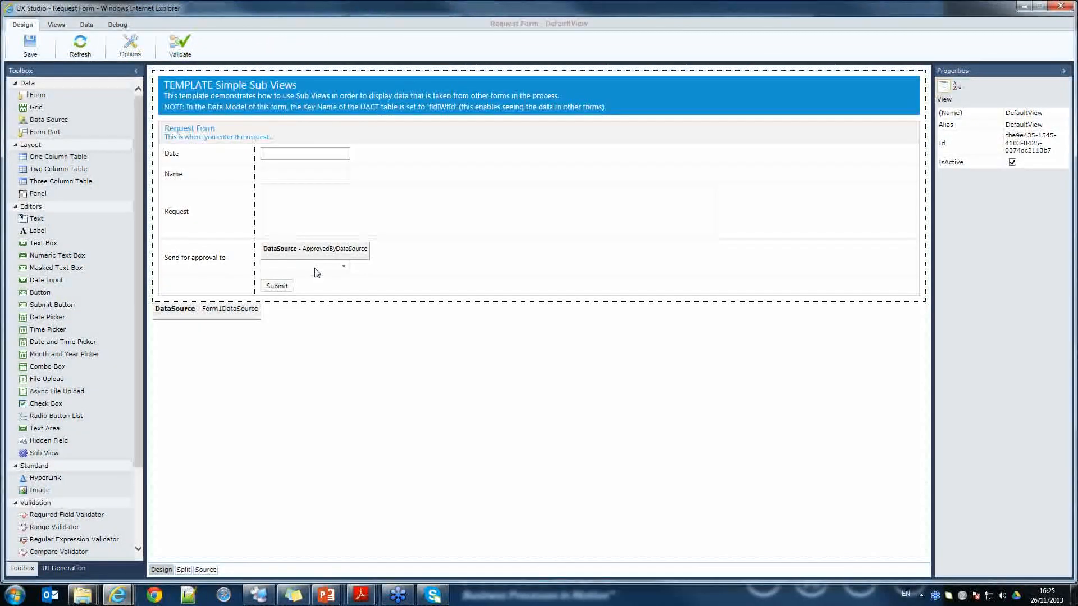
left_click(56, 24)
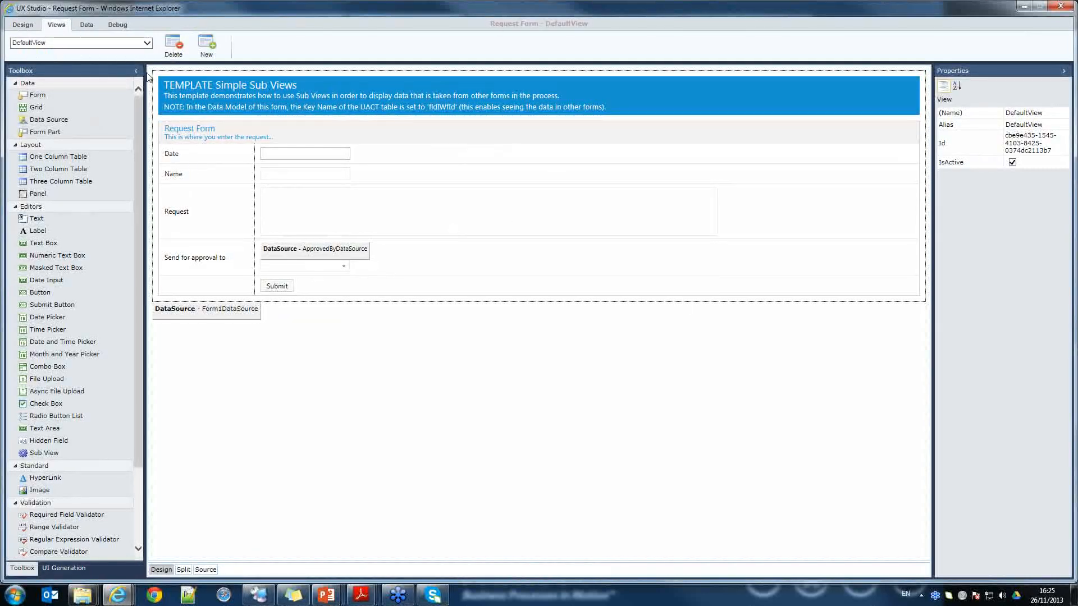
left_click(128, 44)
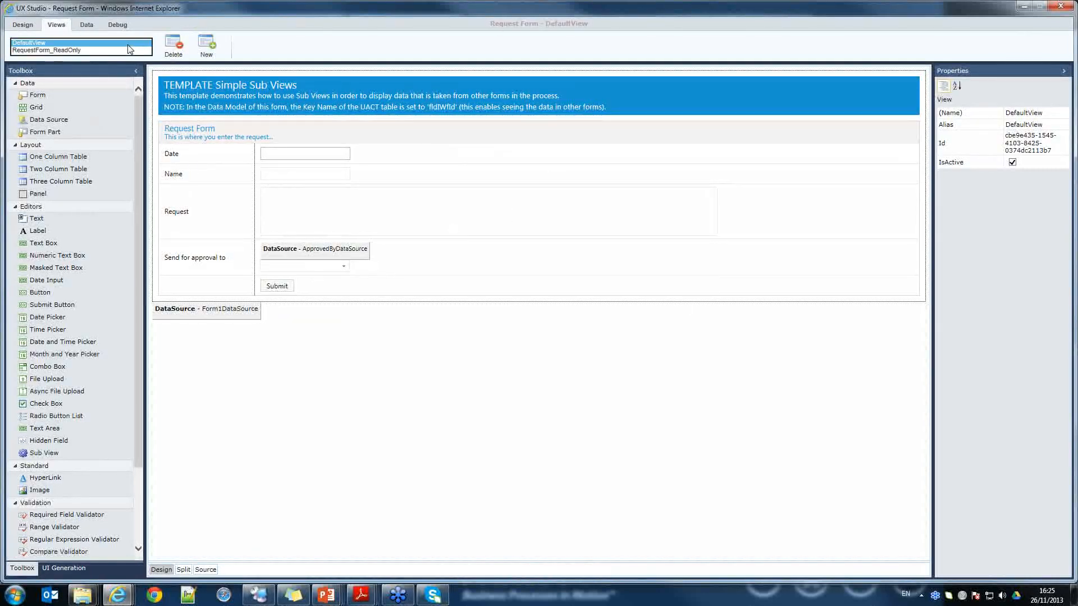
left_click(76, 51)
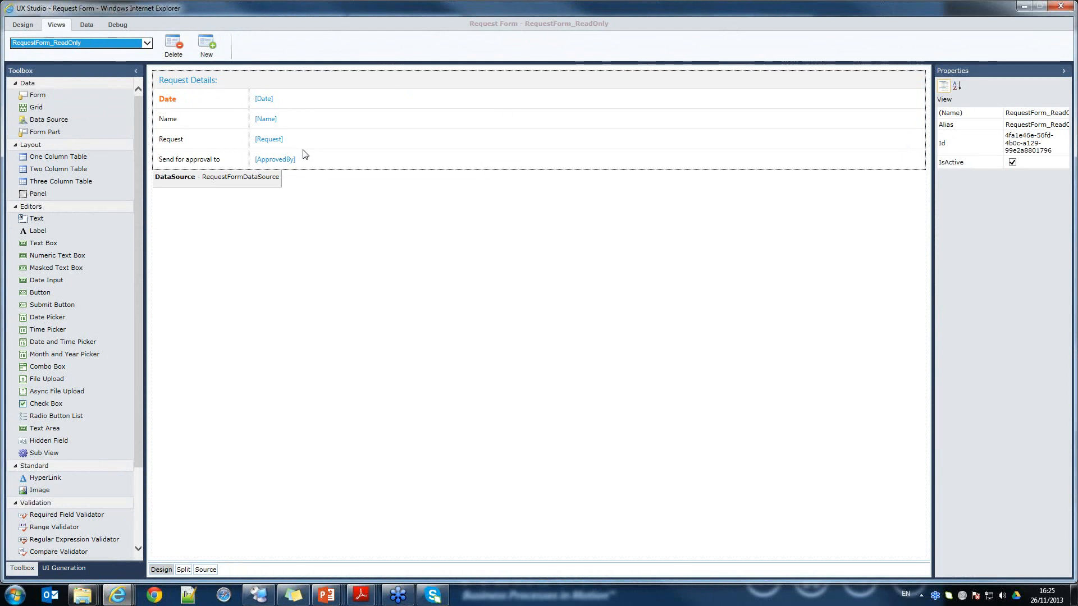
Compare the Request Form's read-only view with the Approval Form's Request Details sub view by placing both windows together, and close the forms.
left_click_drag(393, 15, 825, 162)
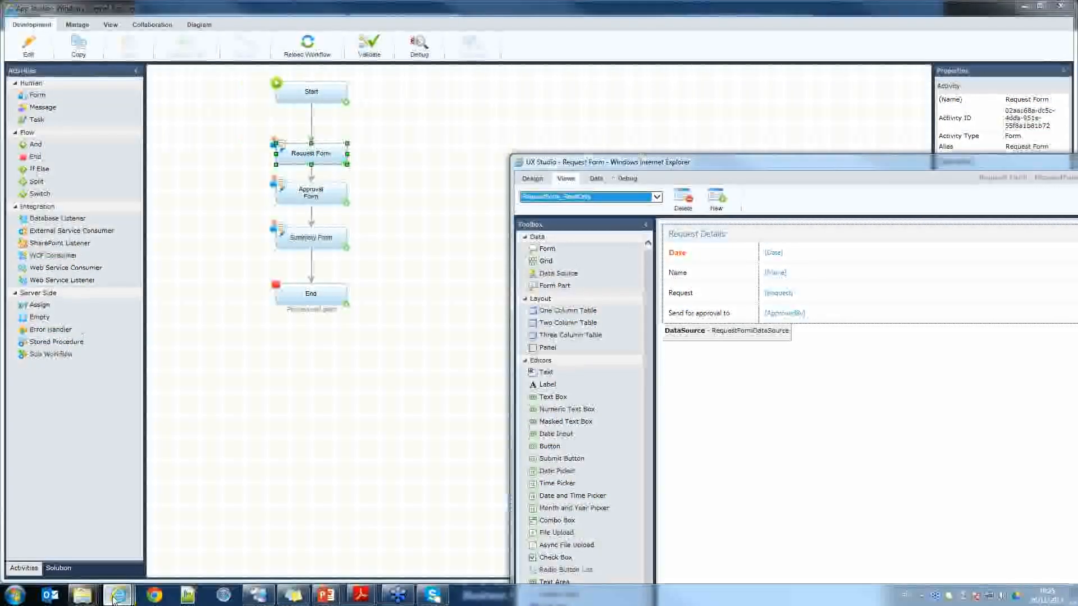
mouse_move(116, 596)
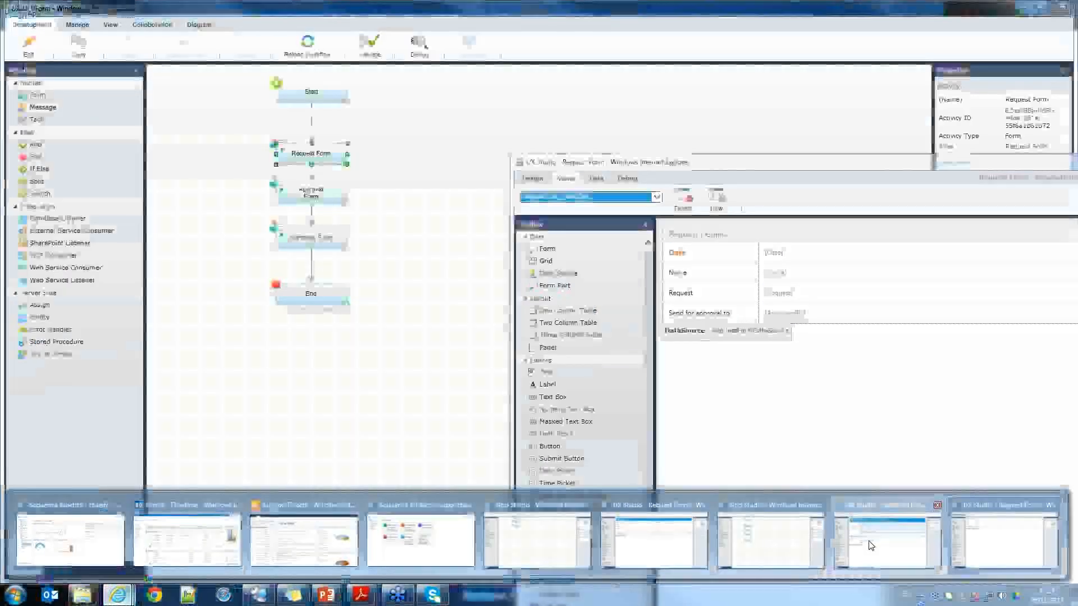
left_click(870, 545)
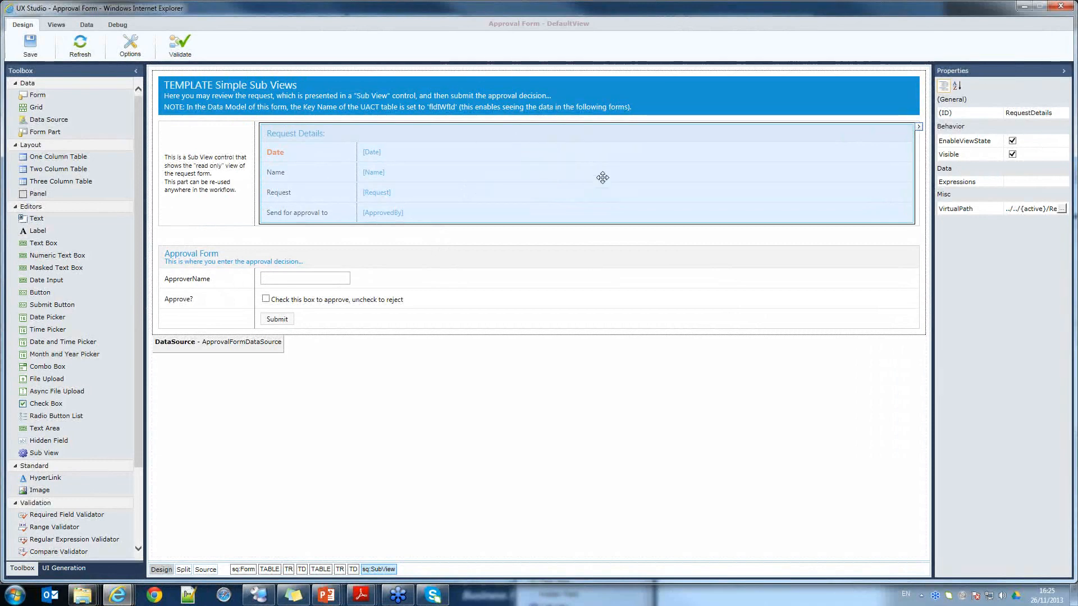
left_click_drag(1076, 157, 429, 259)
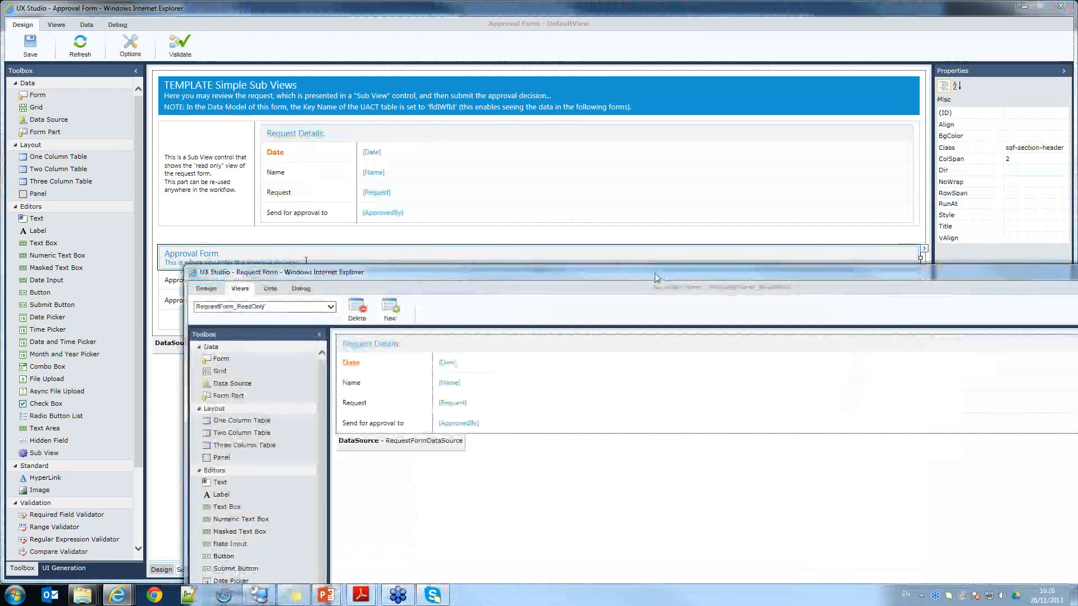
left_click_drag(656, 277, 574, 252)
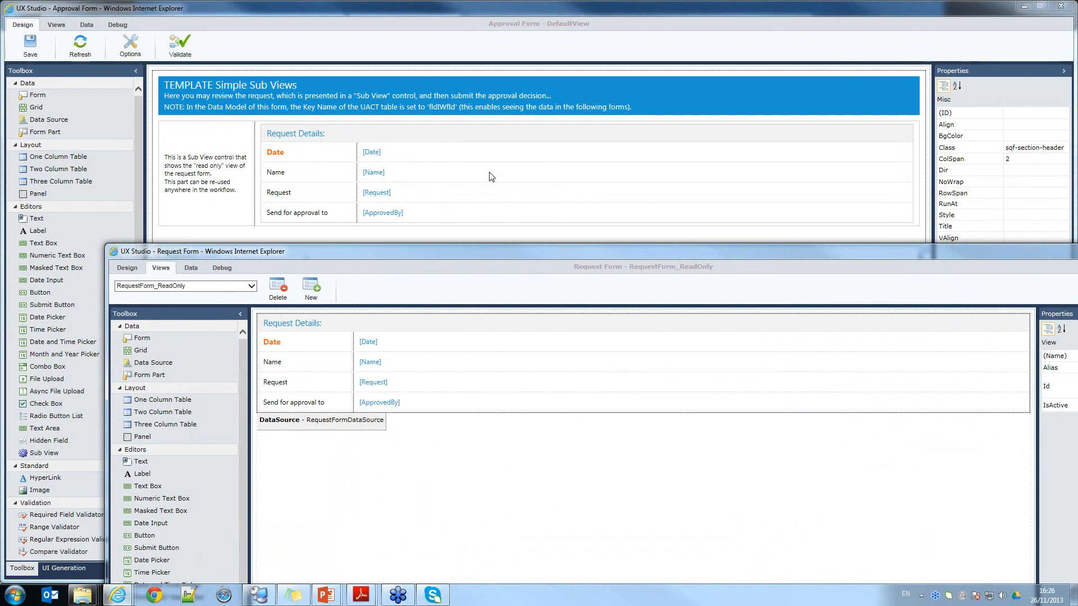
left_click(510, 180)
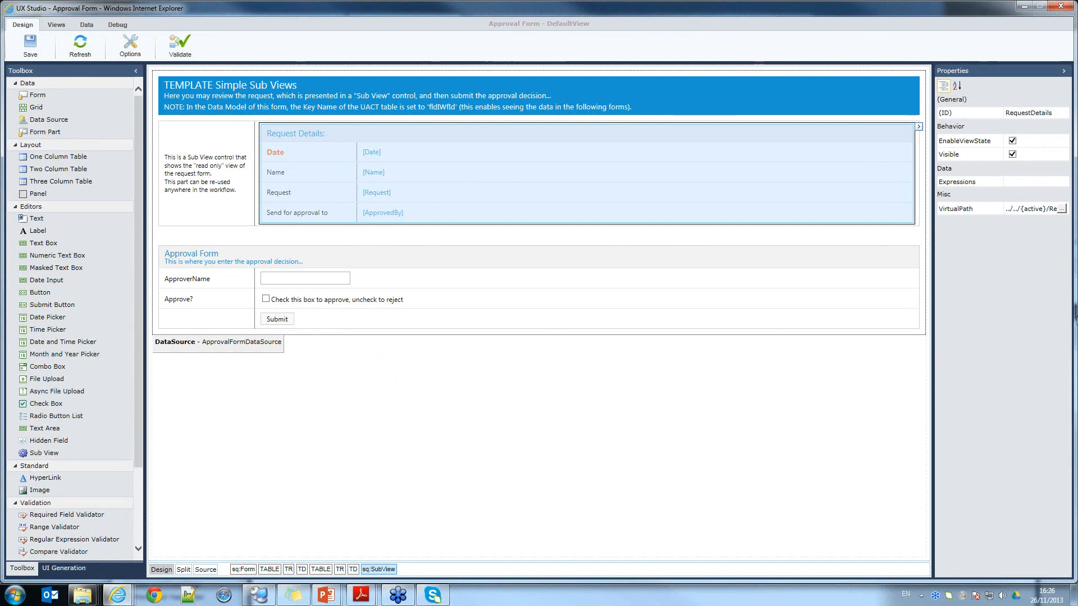
left_click(1060, 12)
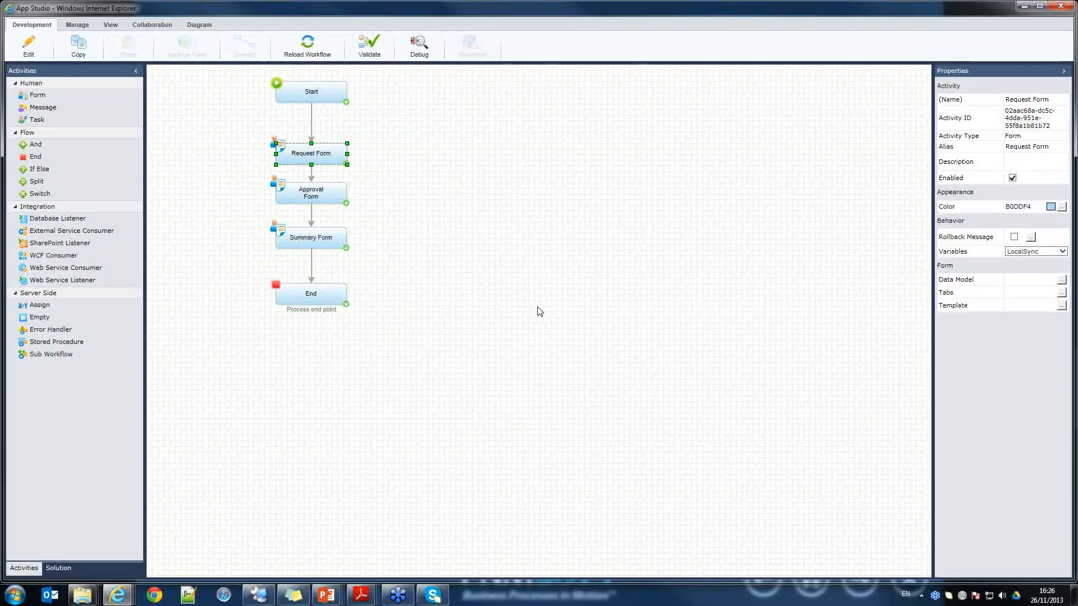
Reopen the Request Form, inspect the tables and lookup tables in its data model, and close the form.
double_click(308, 156)
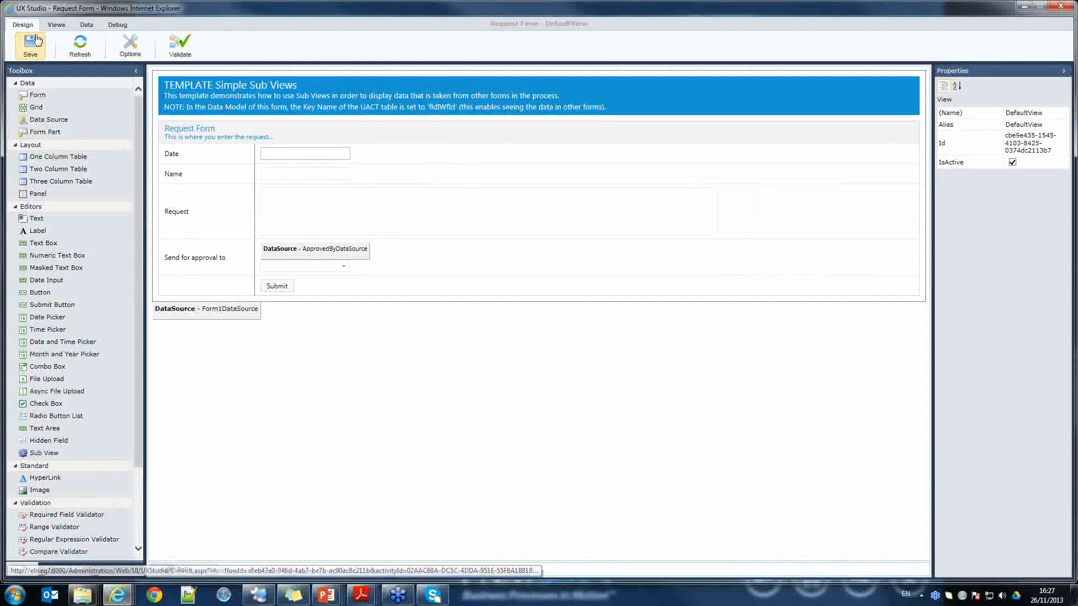
left_click(86, 25)
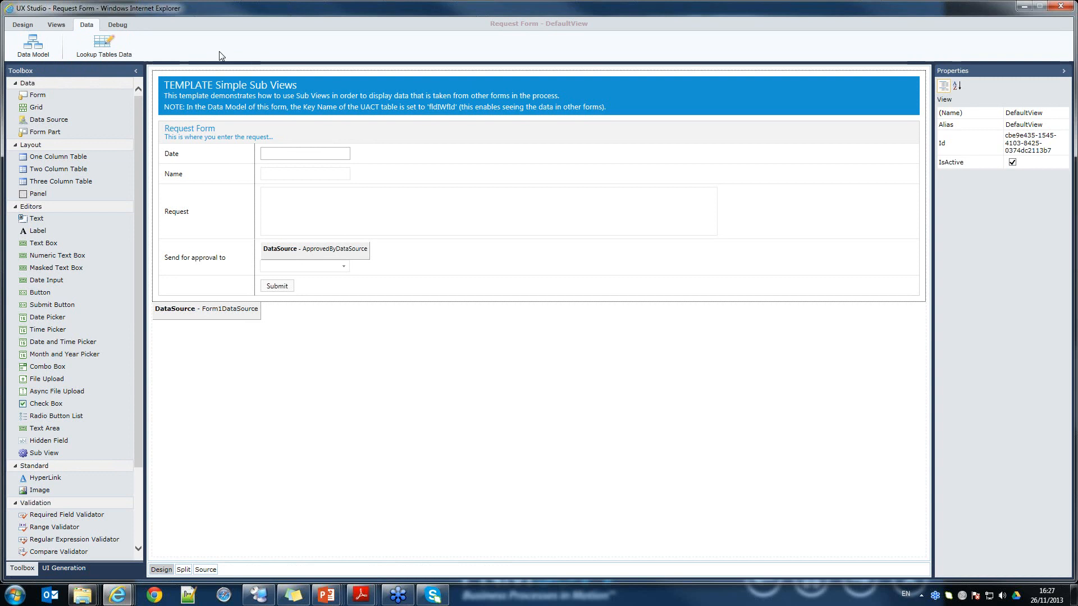
left_click(47, 54)
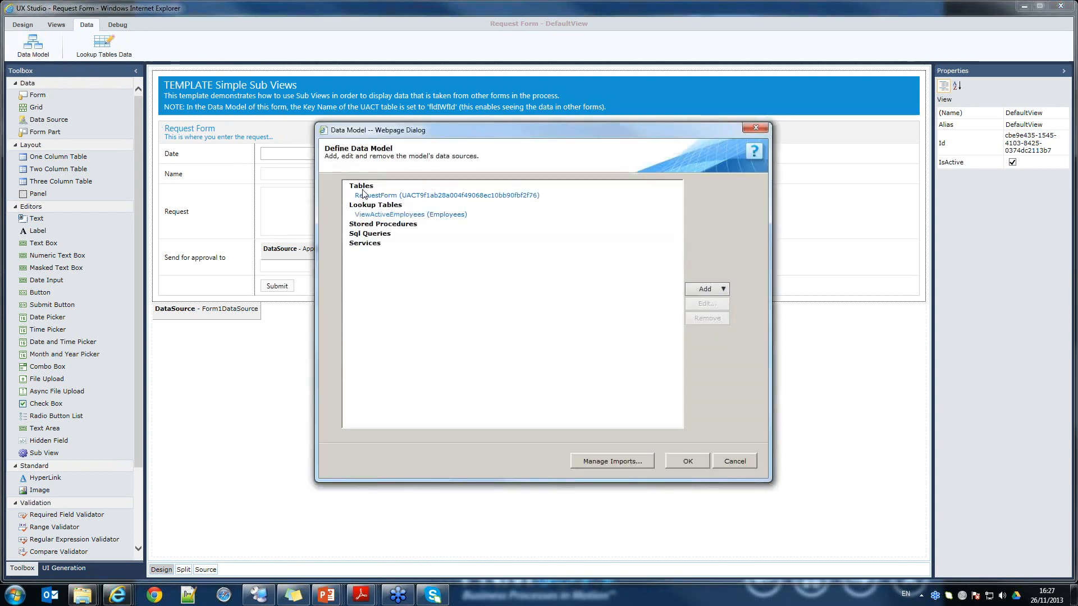
left_click(756, 129)
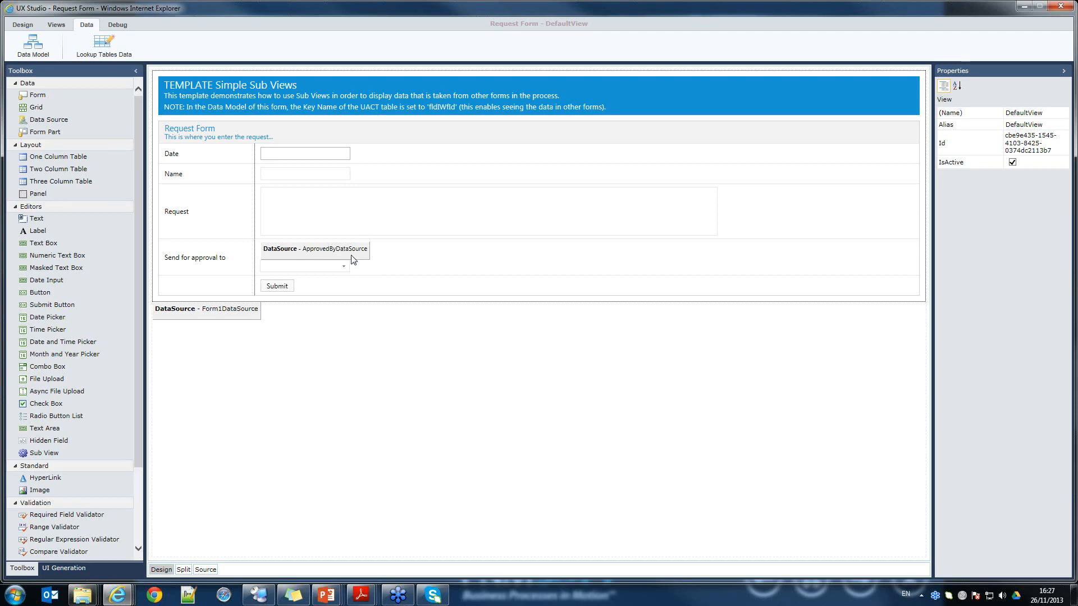
left_click(1060, 7)
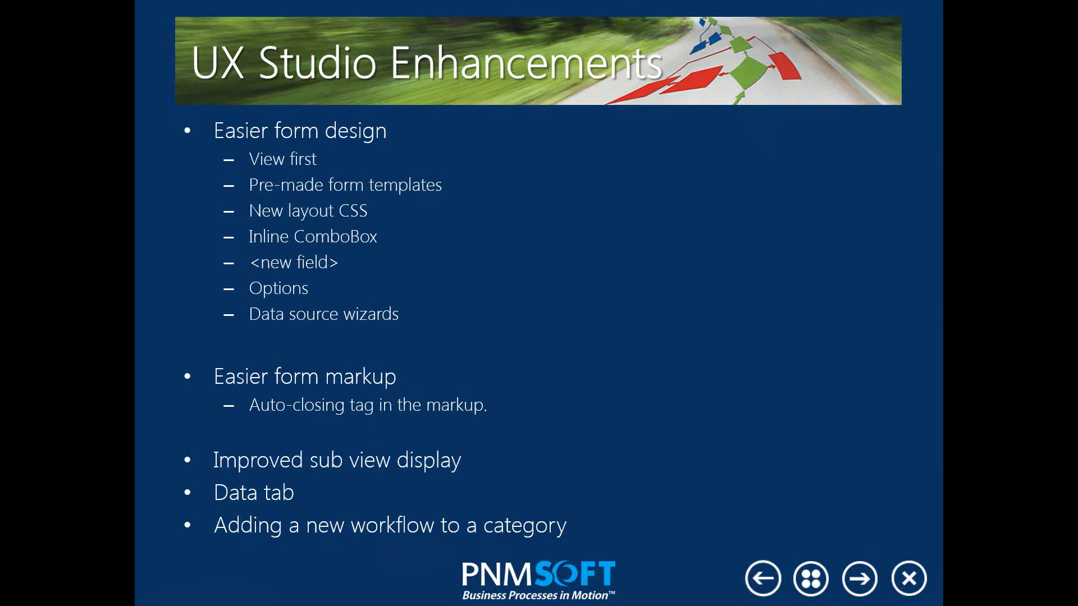
Switch back to the eliseq7 Sequence Kinetics administration site and collapse the Webinar category in the workflow tree.
key("alt+Tab")
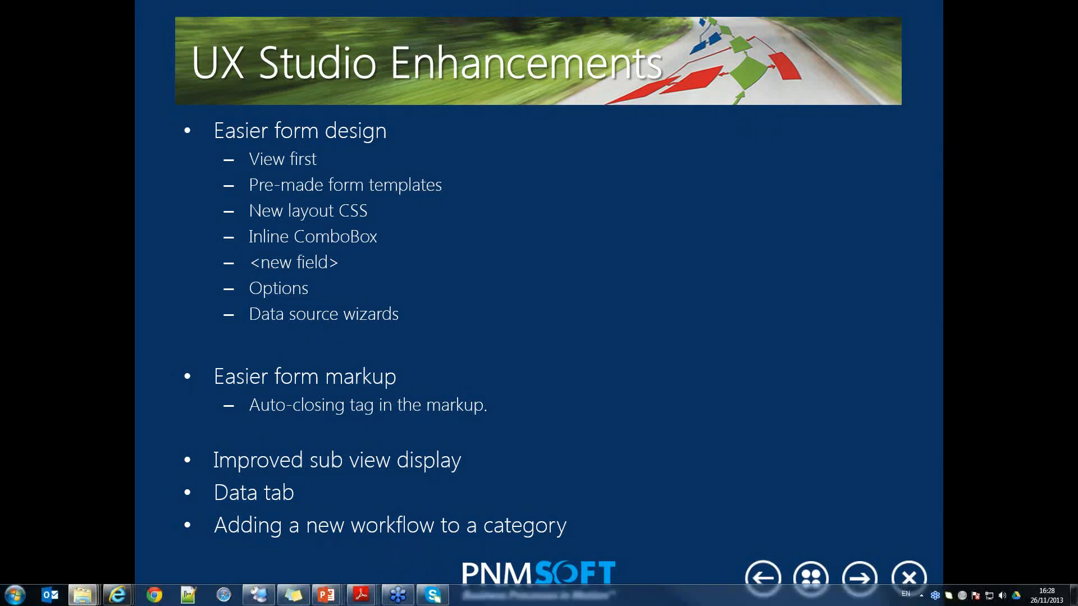
left_click(118, 596)
mouse_move(159, 561)
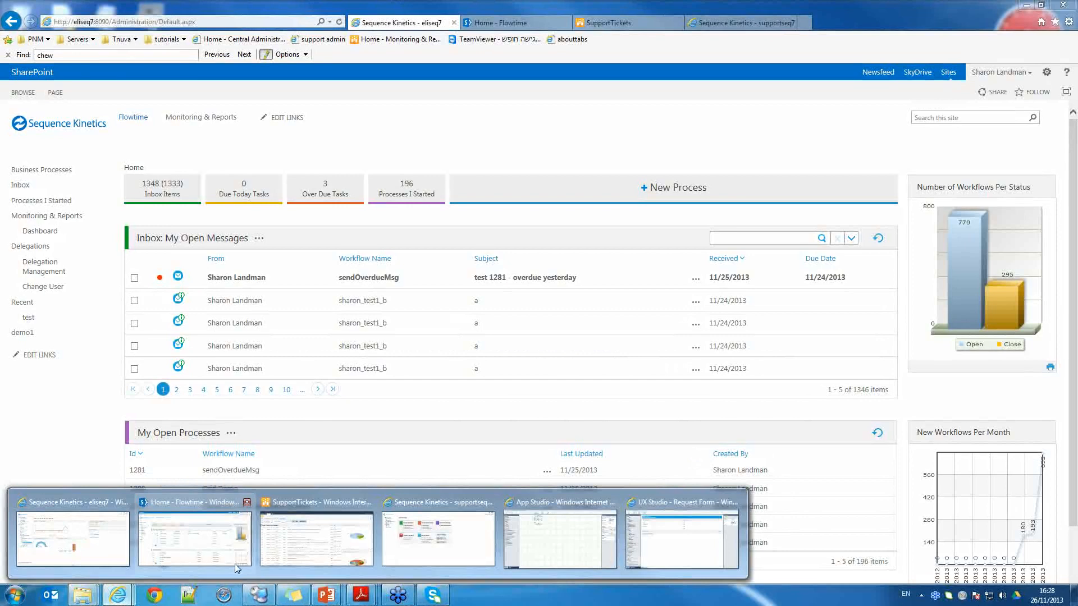
left_click(412, 523)
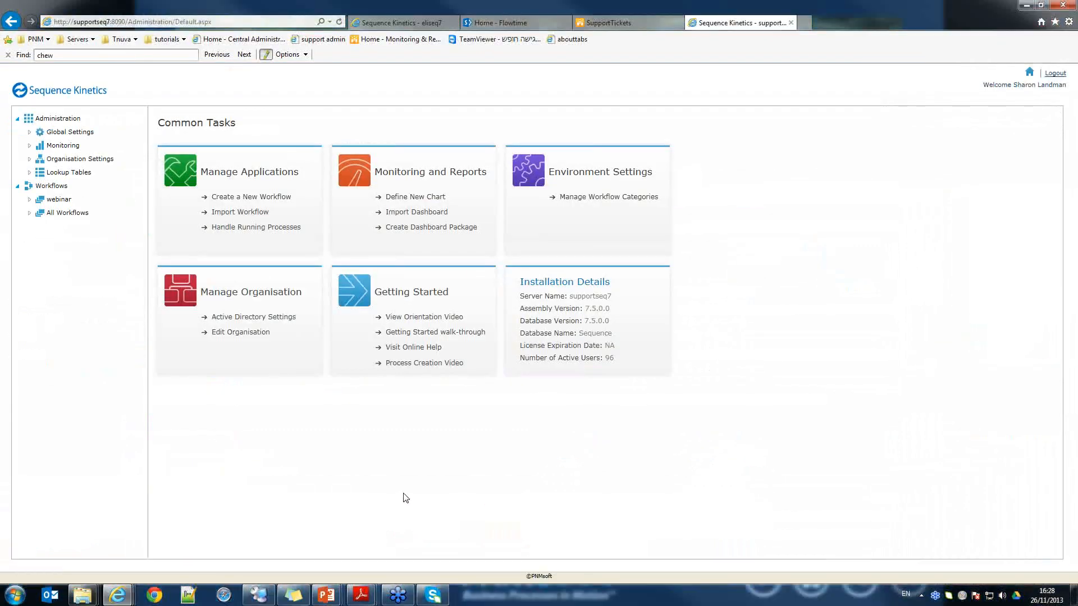
left_click(407, 23)
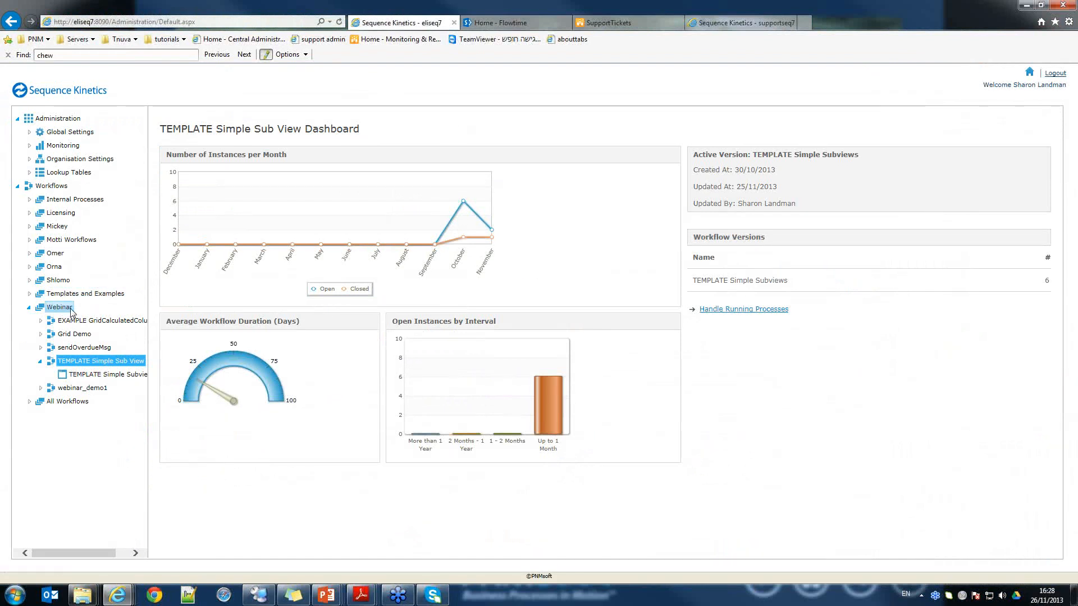
left_click(29, 309)
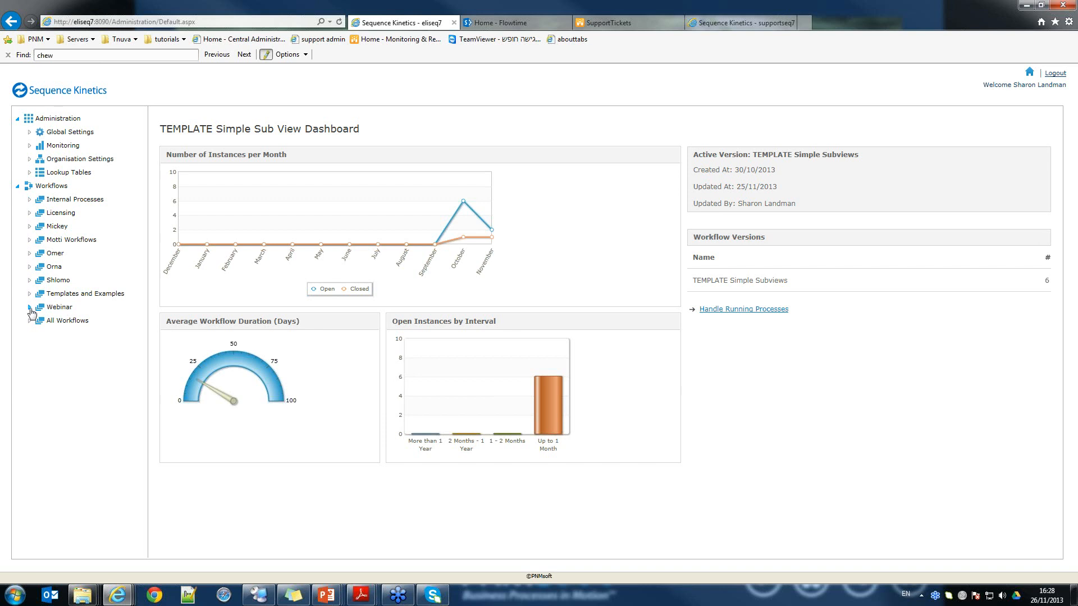
Create a new workflow named webinar demo2 in the Webinar category and close its App Studio window.
right_click(60, 310)
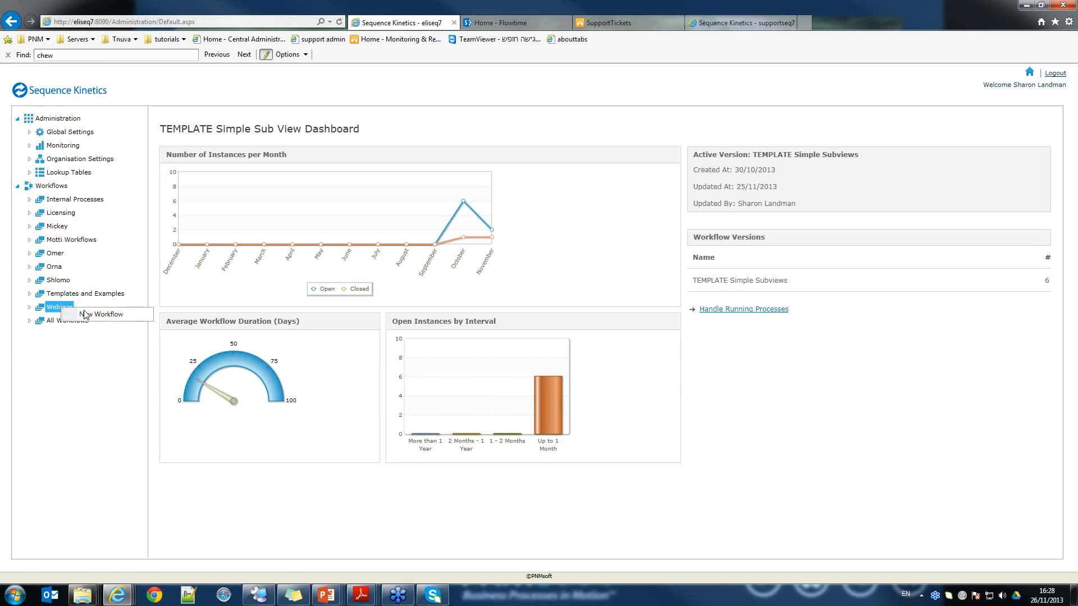
left_click(101, 316)
left_click(467, 239)
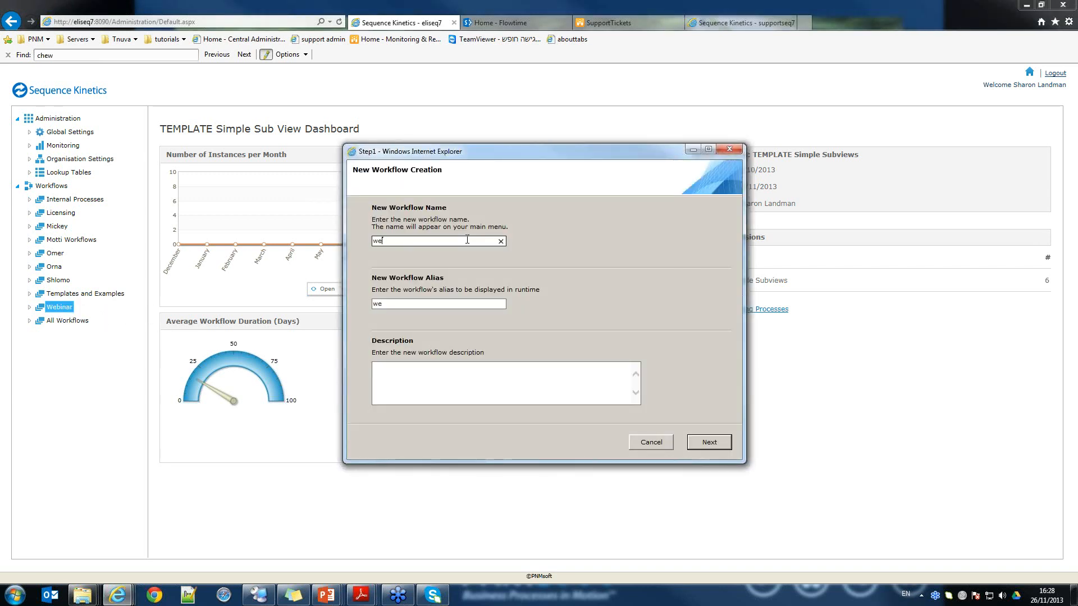
type("webinar dem")
left_click(704, 443)
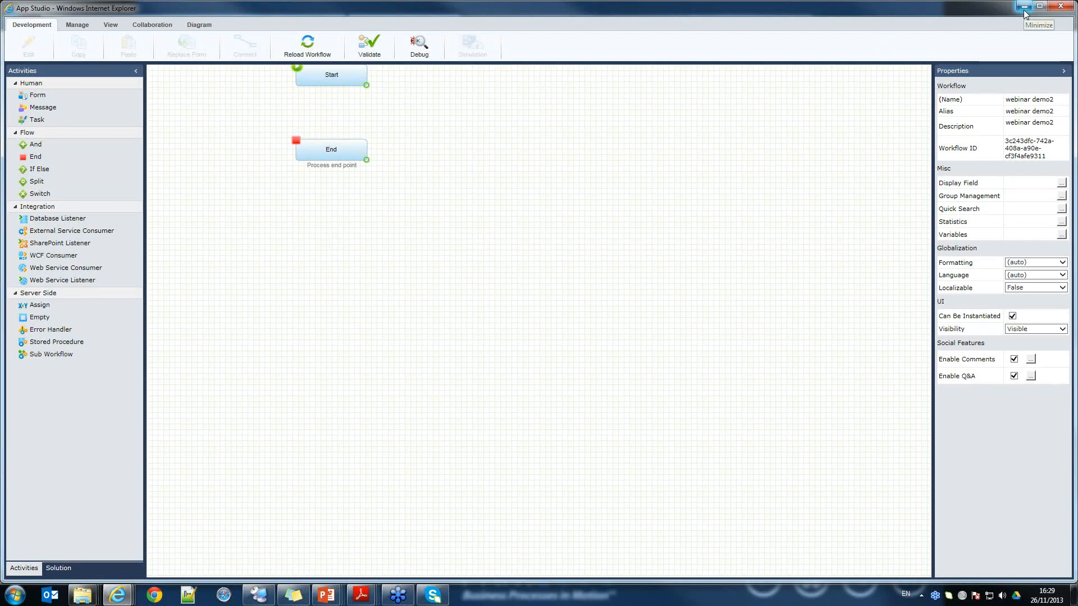
left_click(1059, 8)
Expand the Webinar and All Workflows categories and locate webinar demo2 in both lists.
left_click(30, 308)
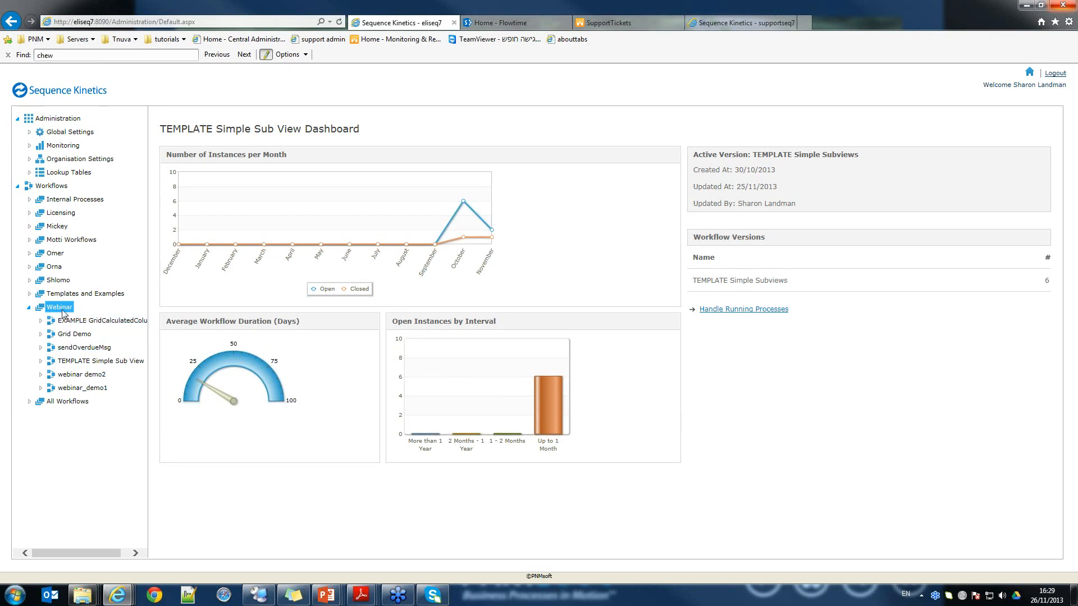
left_click(29, 401)
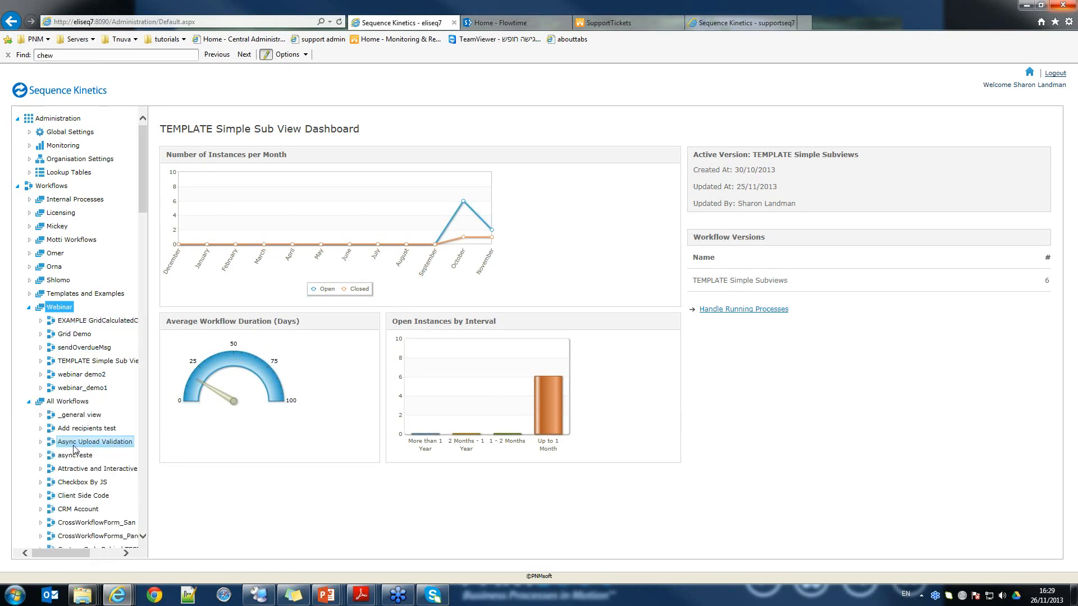
left_click_drag(144, 205, 126, 545)
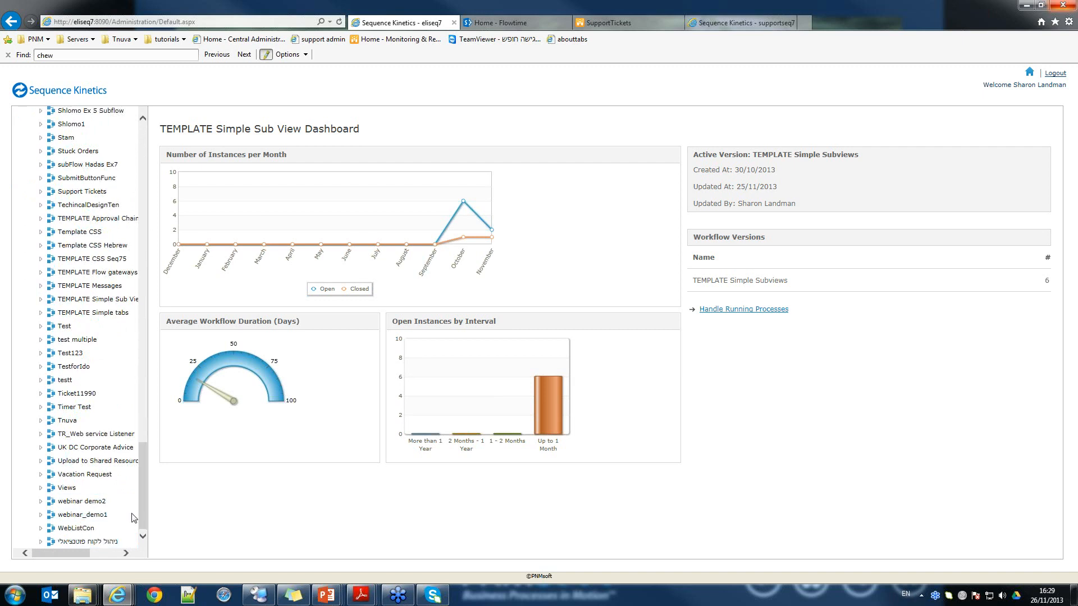
left_click_drag(144, 515, 139, 164)
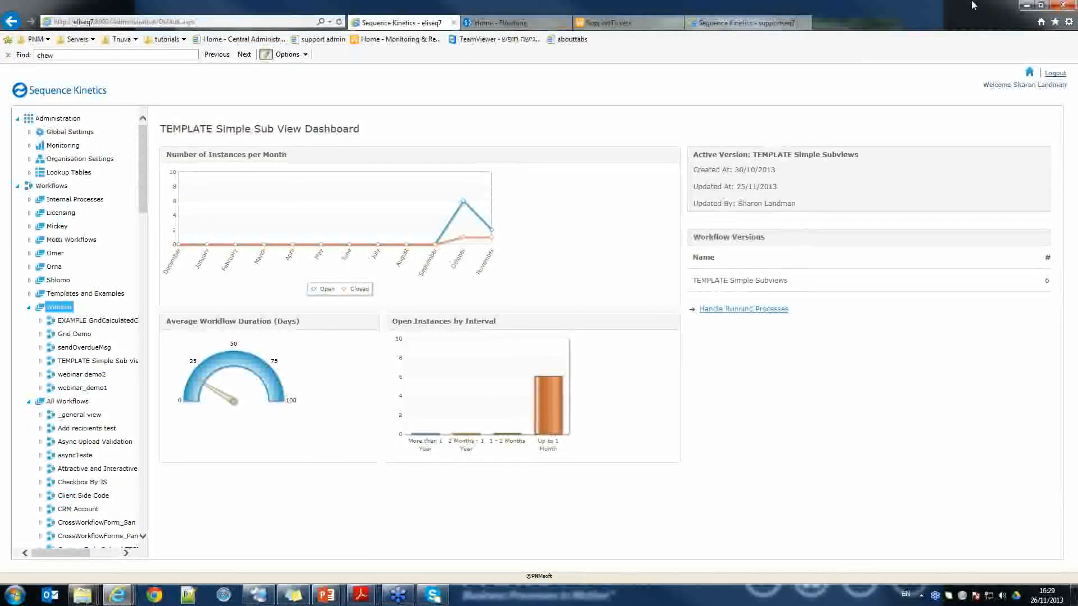
Return to the PowerPoint slideshow and advance to the New Grid Features slide.
left_click(1026, 5)
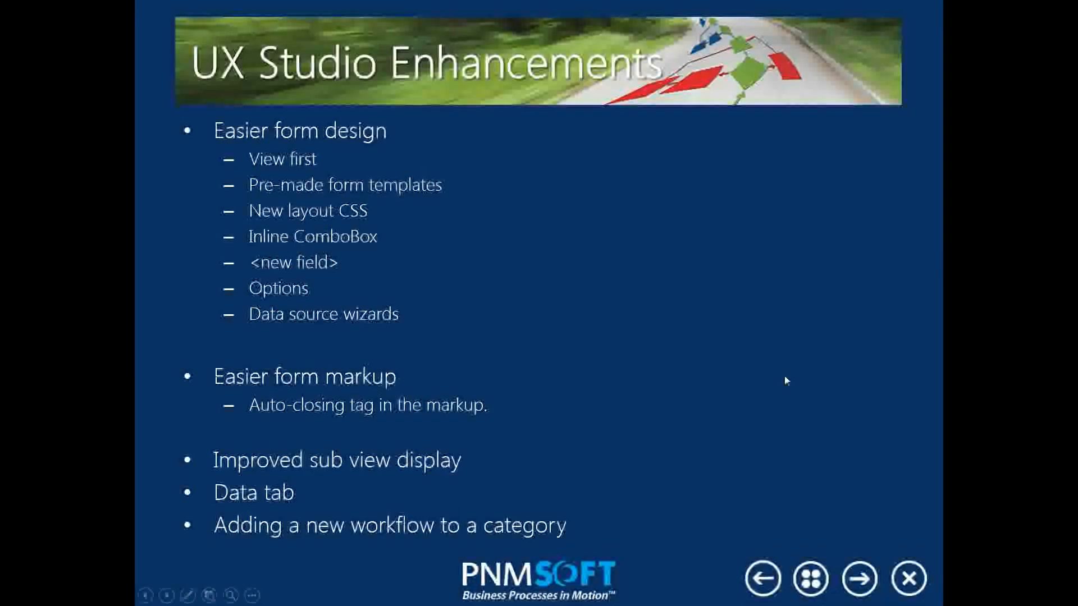
left_click(867, 583)
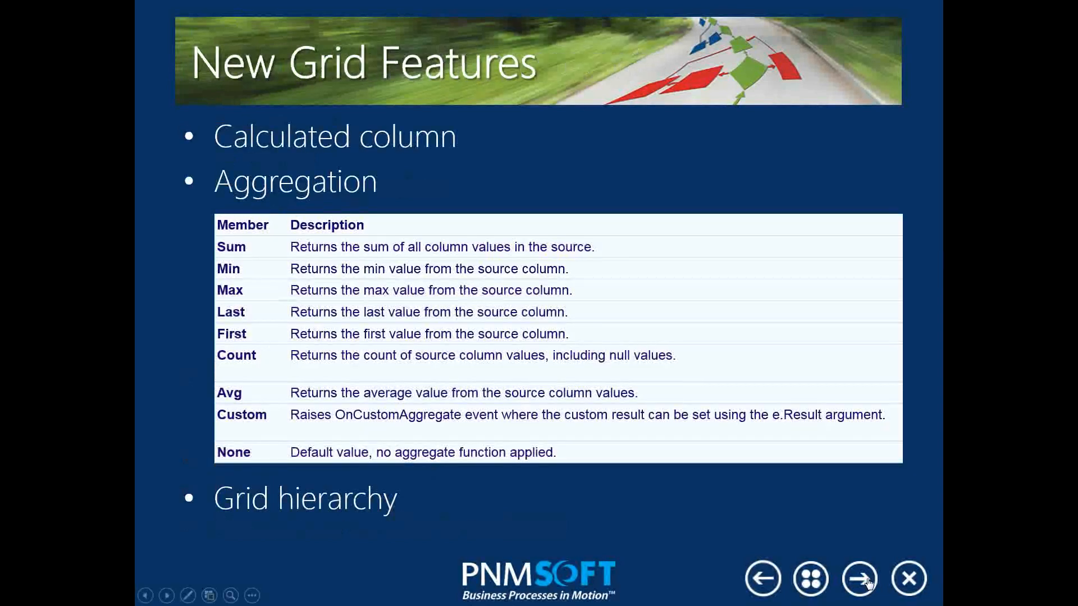
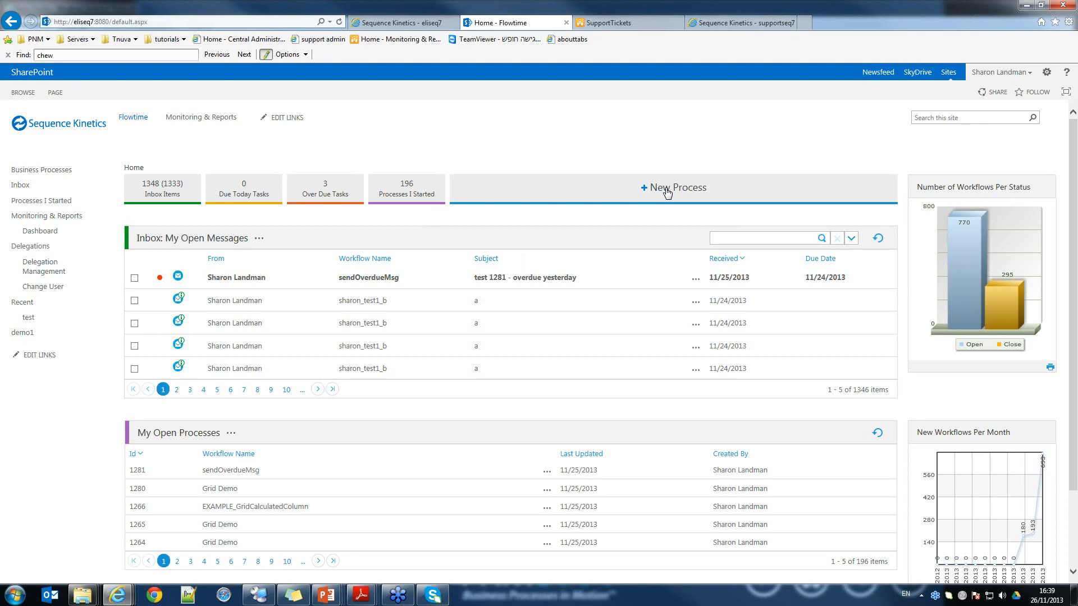
Search the new process list for grid, start the EXAMPLE Grid with uplaod controls workflow, and minimize its process window.
left_click(644, 188)
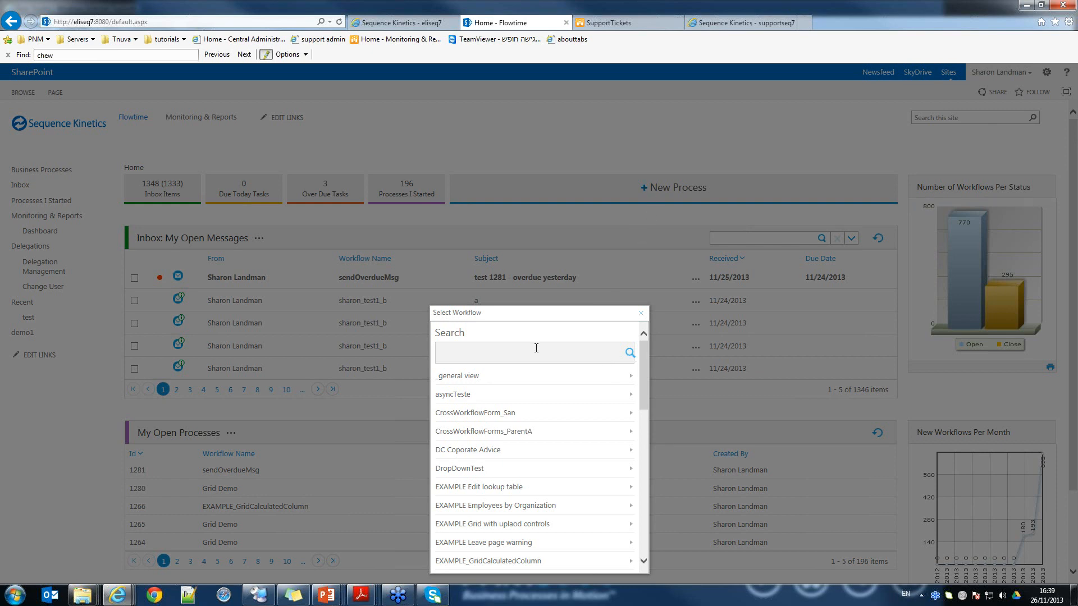
left_click(447, 352)
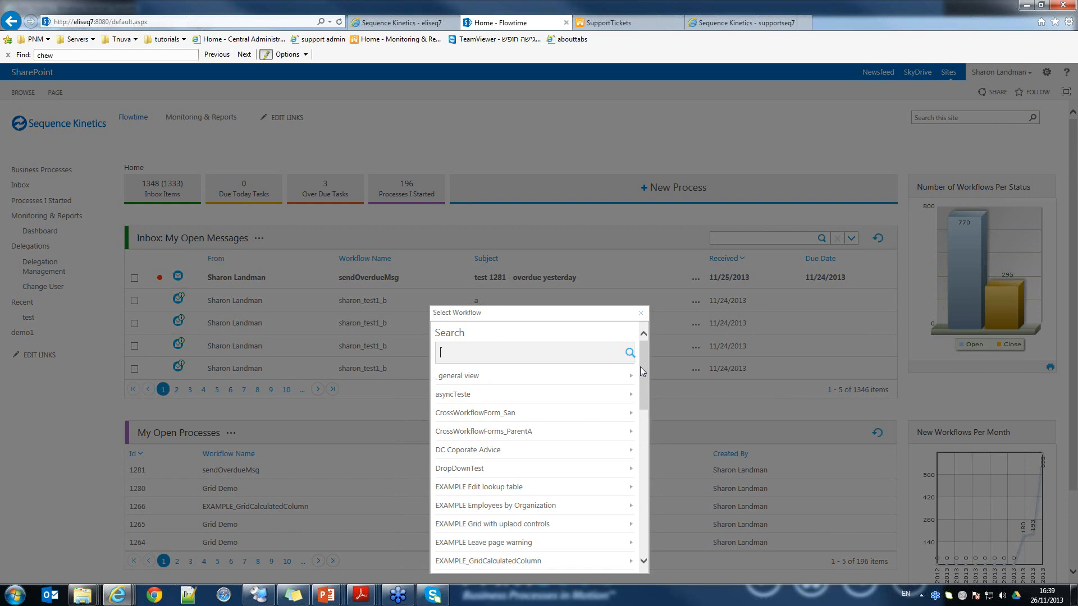
left_click_drag(644, 367, 640, 343)
type("grid")
left_click(632, 357)
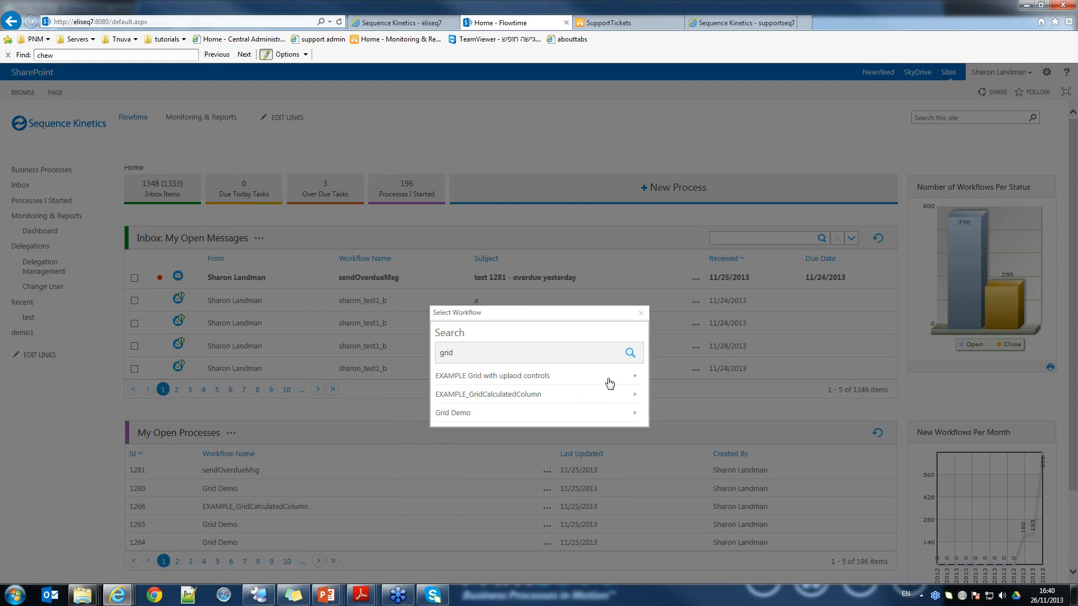
left_click(609, 383)
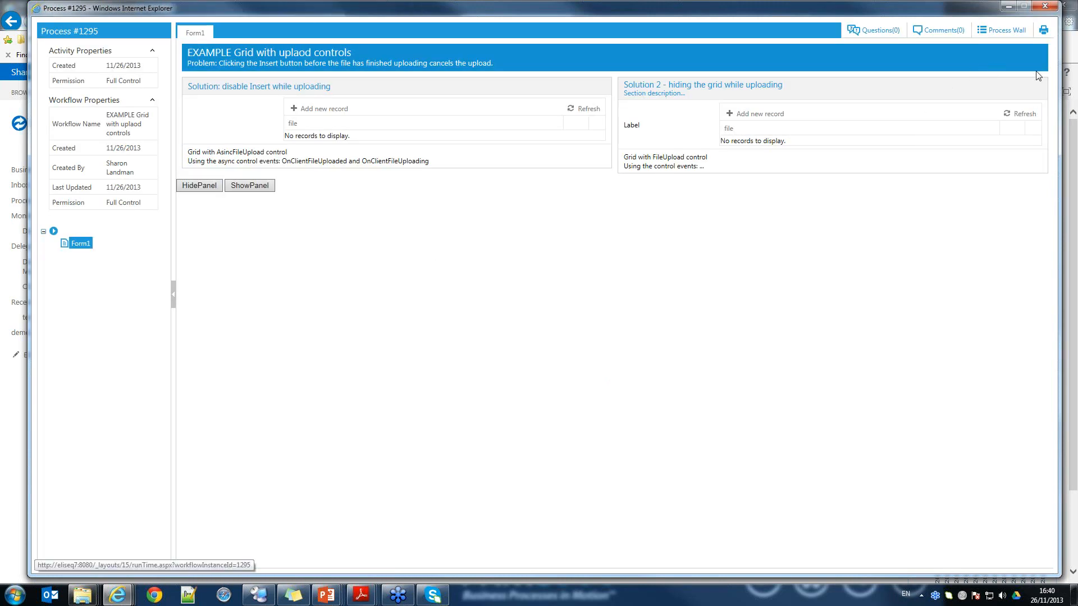
left_click(1009, 7)
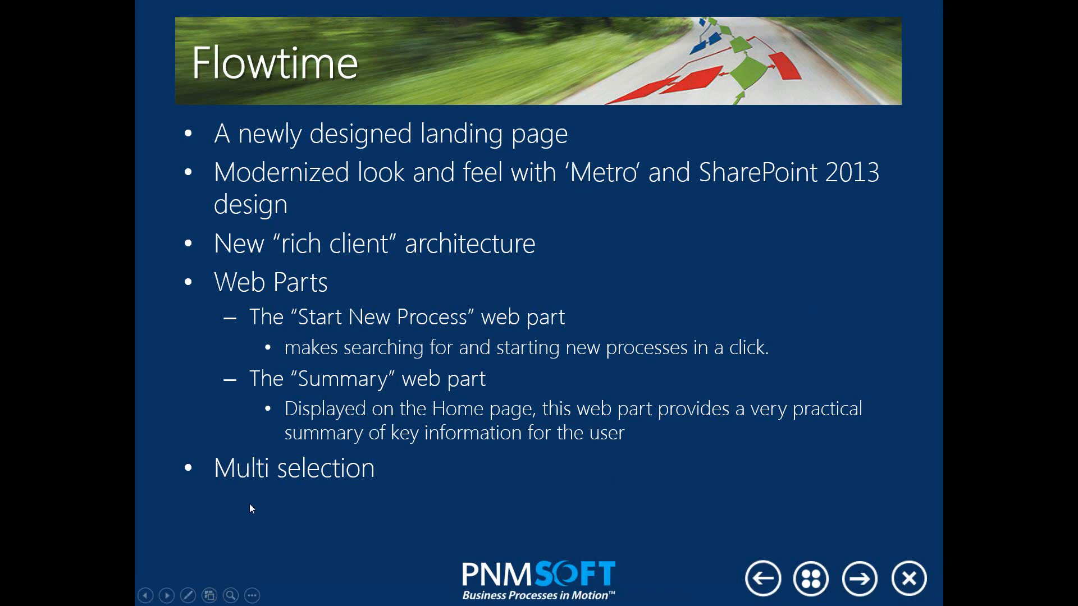
Switch back to the Flowtime home page and select the four messages received 11/24/2013 in My Open Messages.
key("alt+Tab")
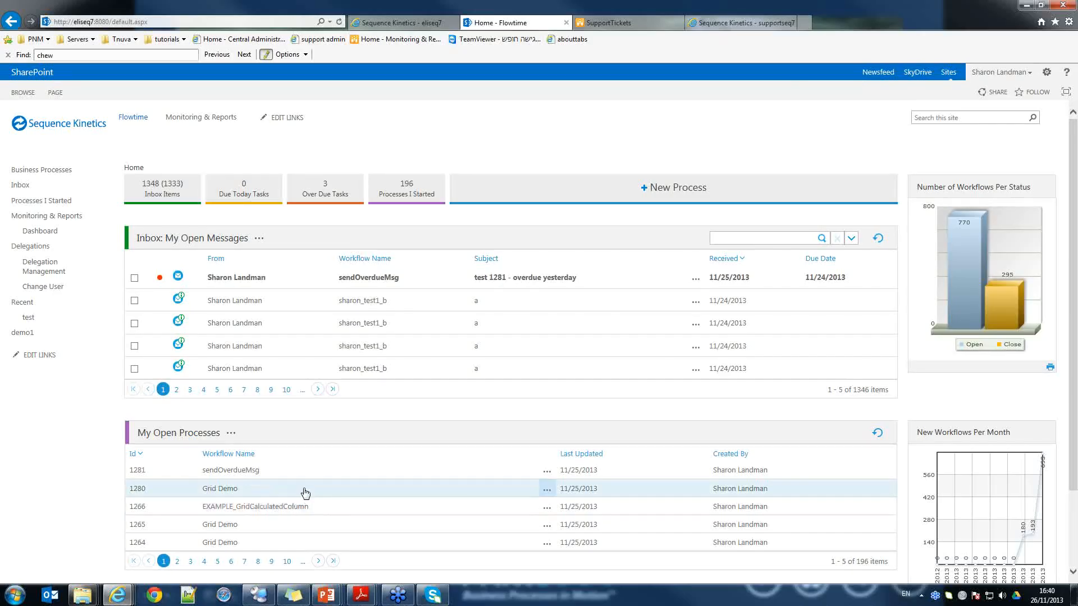
left_click(135, 369)
left_click(134, 377)
left_click(135, 356)
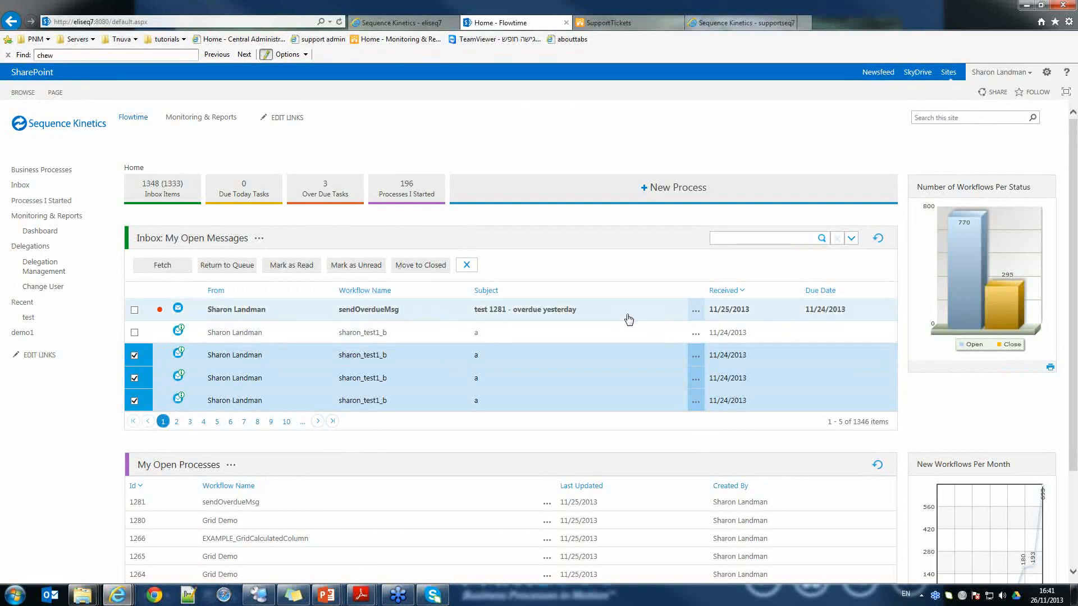
left_click(134, 334)
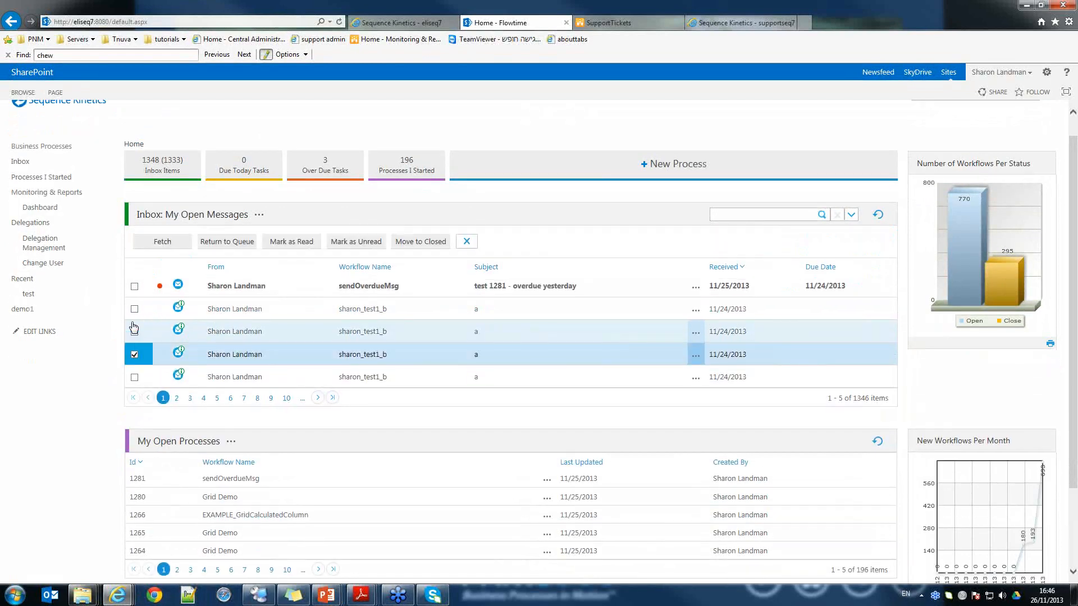
Extend the My Open Messages selection with the second and third messages in the list.
left_click(135, 331)
left_click(133, 327)
left_click(135, 308)
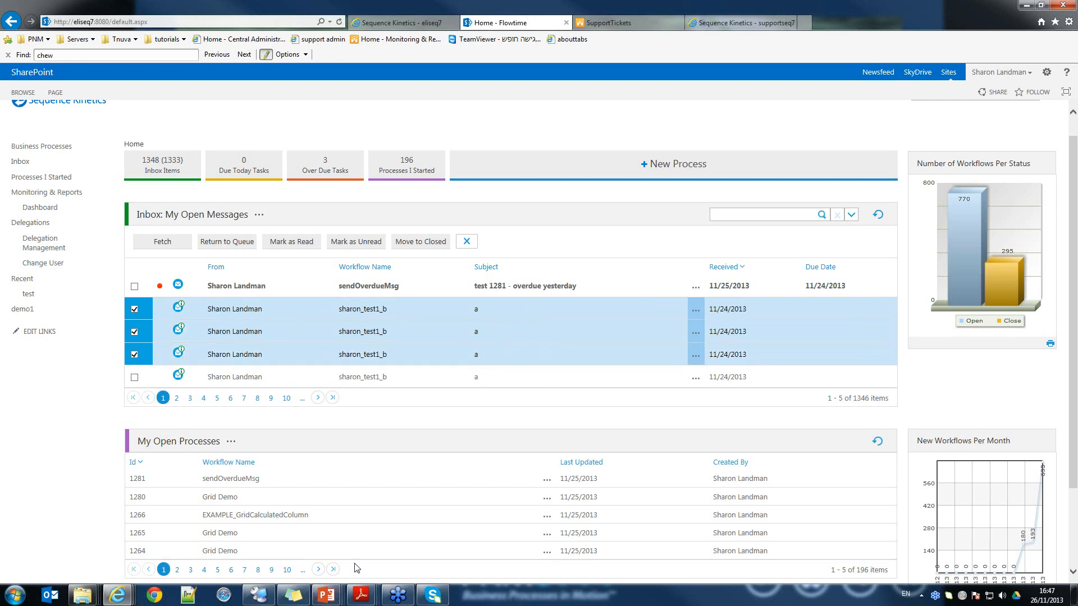
Switch to Flowtime Configuration Options.pdf in Adobe Reader and select the Commands heading on page 13.
mouse_move(330, 600)
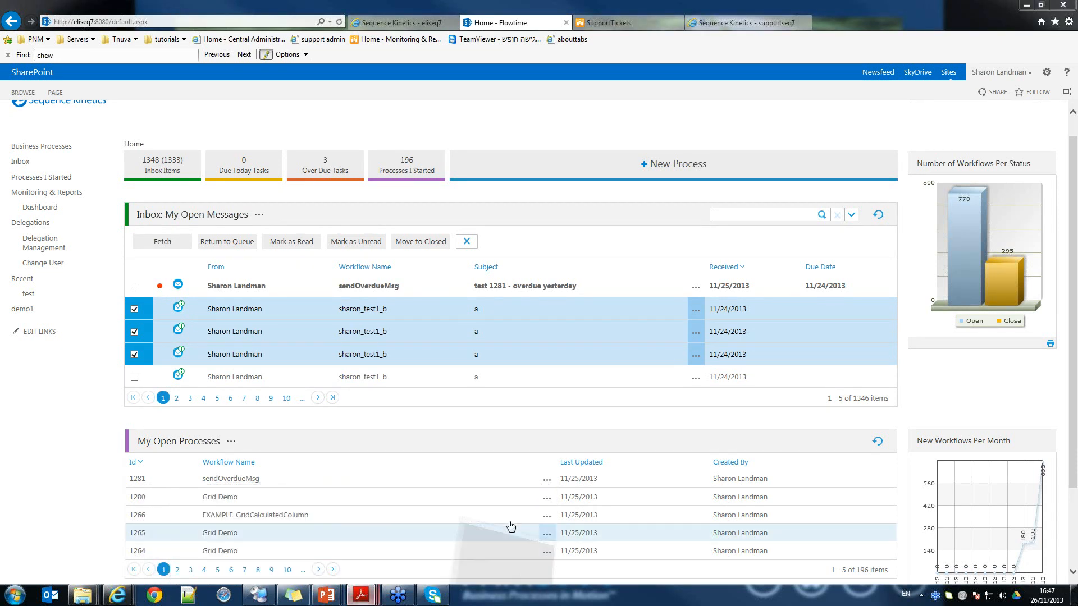
left_click_drag(1077, 31, 442, 21)
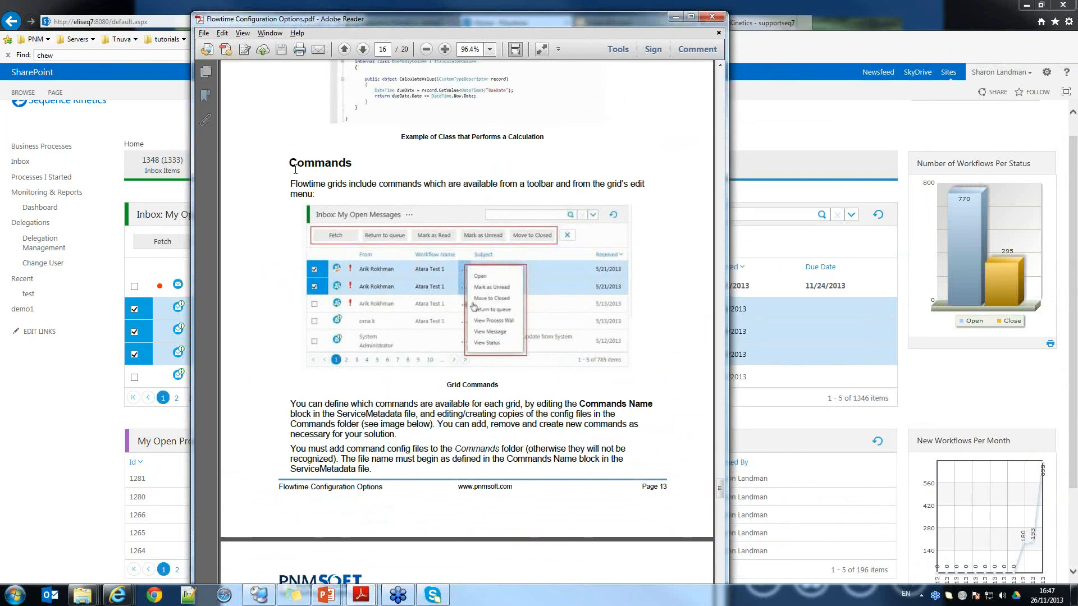
left_click_drag(289, 164, 354, 163)
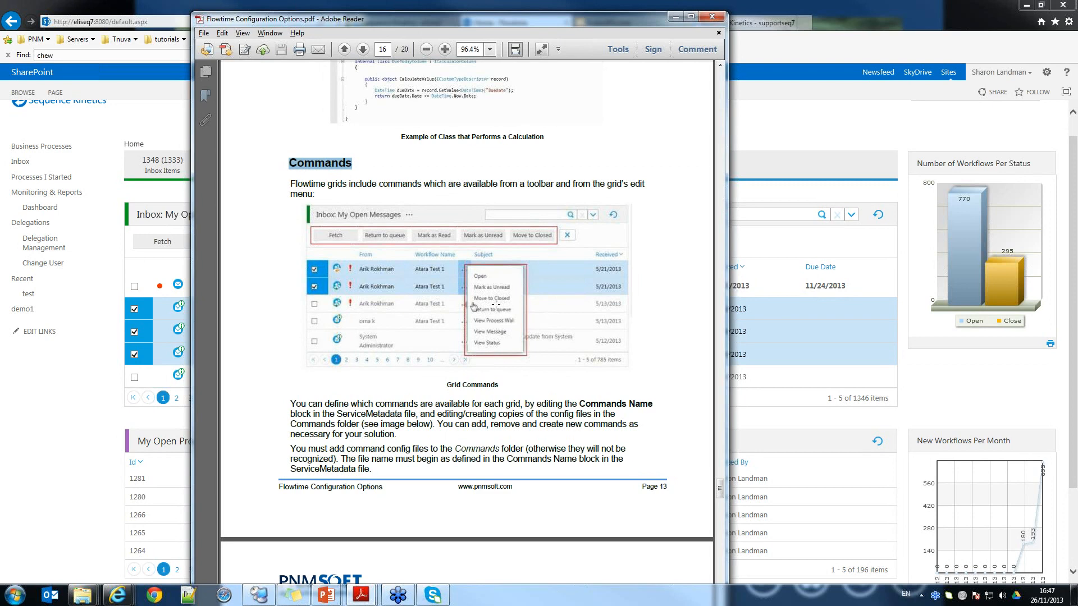
Review the PDF's Commands section, including the Commands Name block and the Message Grid command config file, and return to Flowtime.
scroll(588, 339, "down", 1)
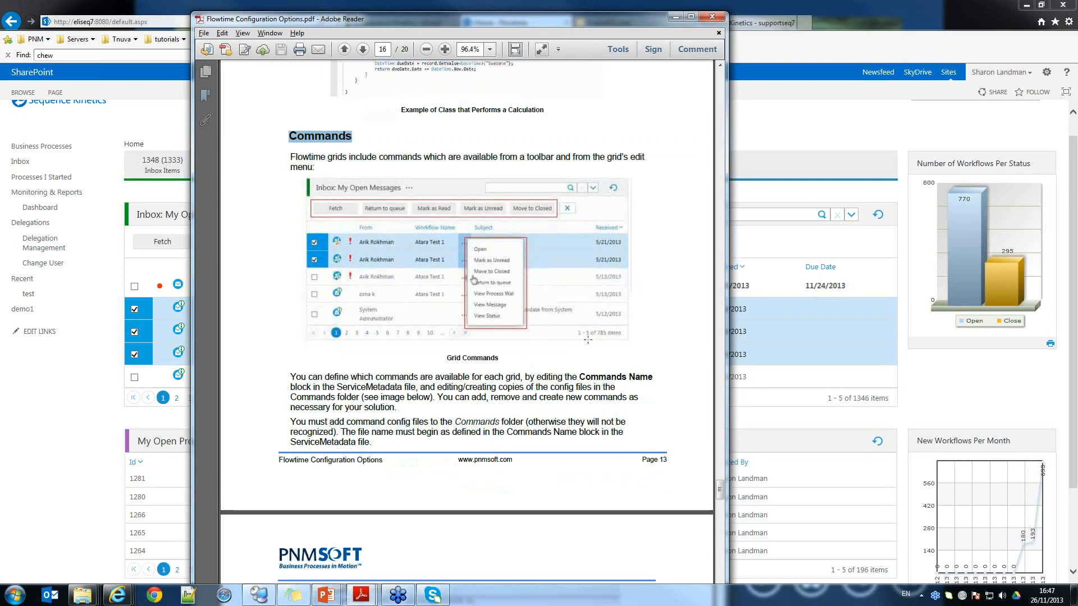
scroll(582, 344, "down", 5)
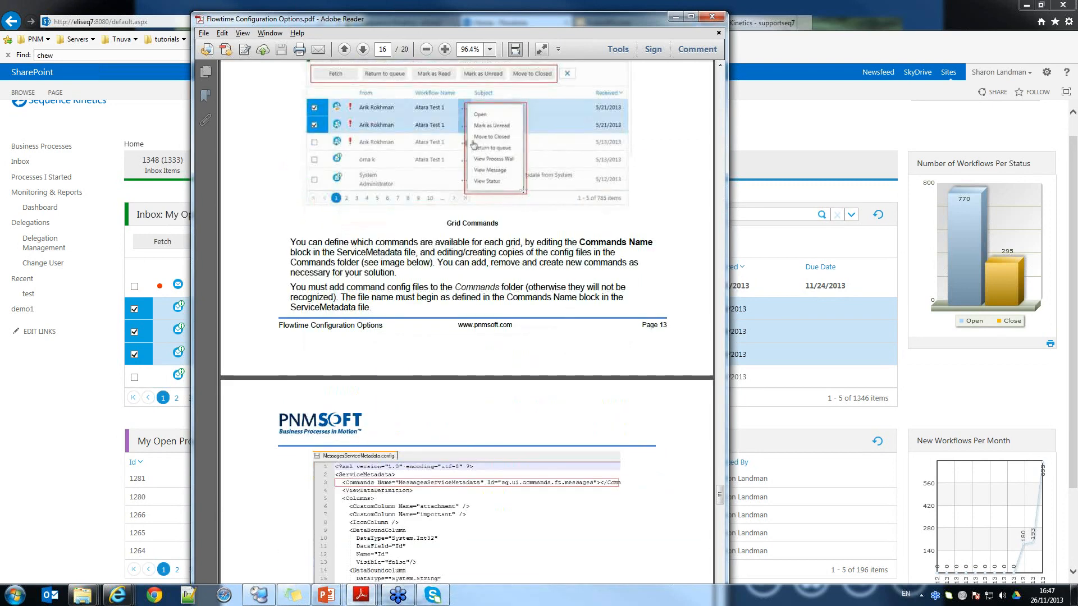
scroll(466, 321, "down", 7)
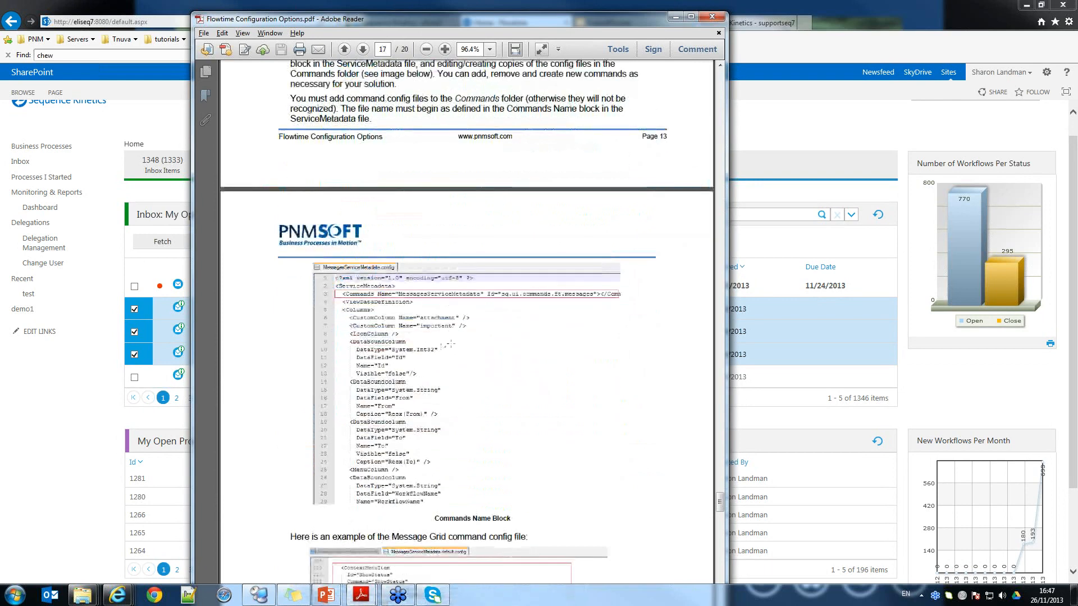
scroll(458, 332, "down", 4)
scroll(466, 314, "down", 2)
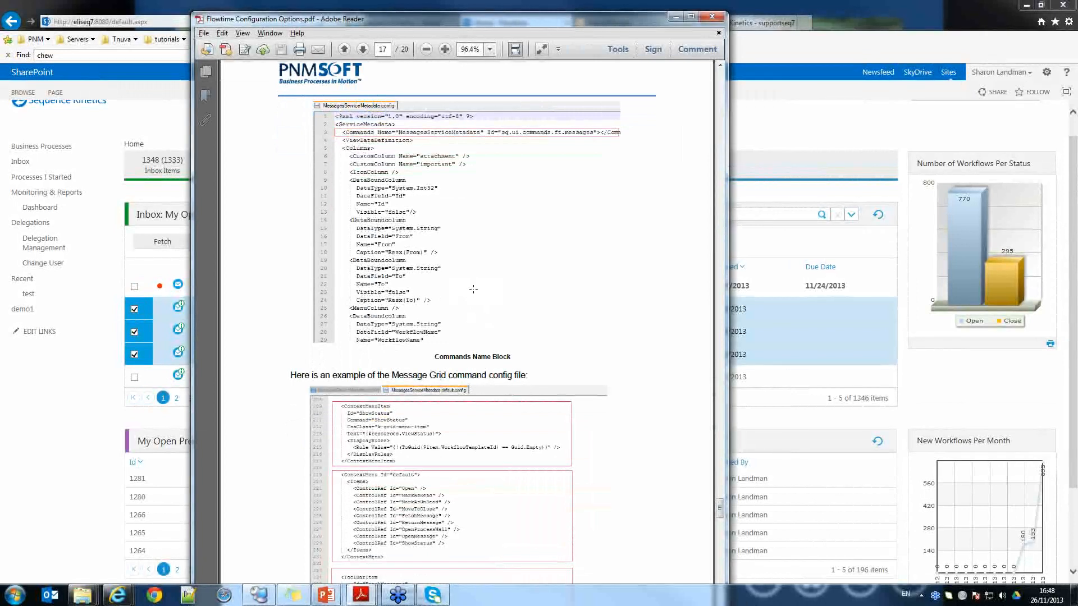
scroll(477, 288, "down", 10)
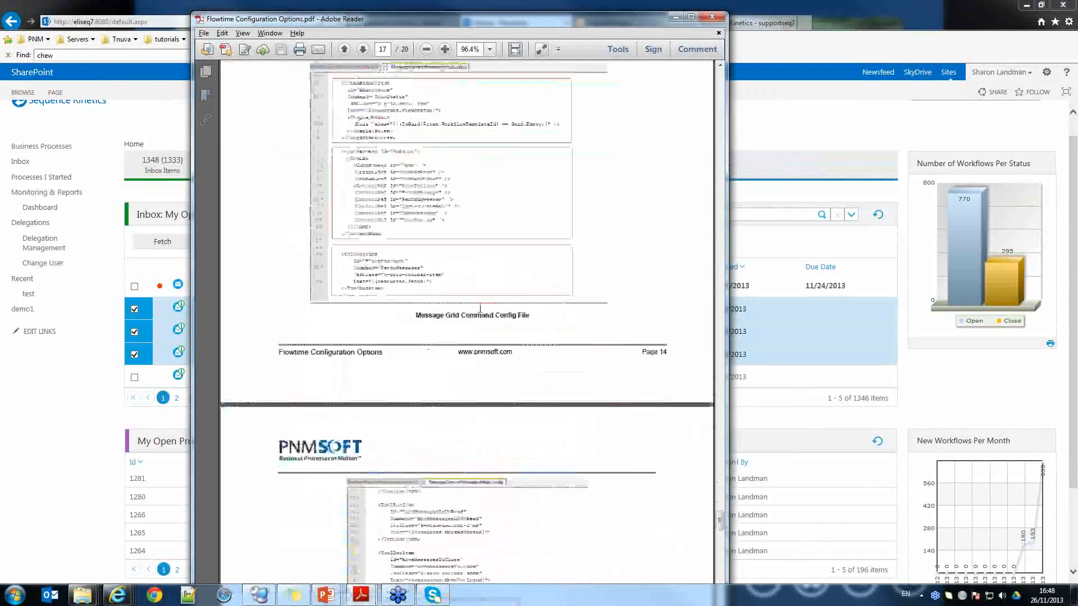
scroll(482, 313, "down", 3)
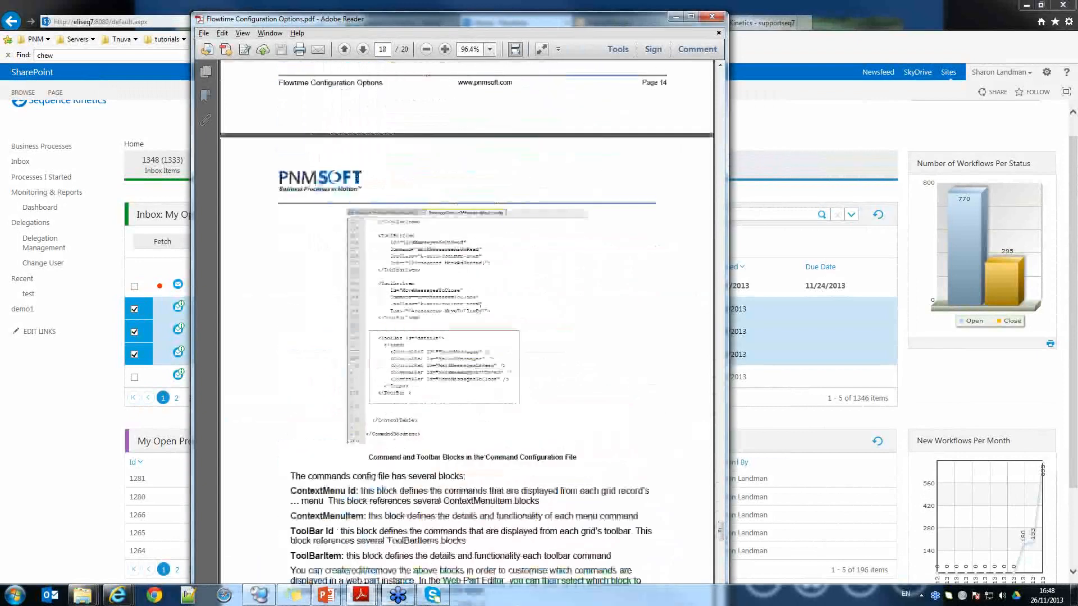
scroll(480, 312, "down", 2)
scroll(480, 311, "down", 1)
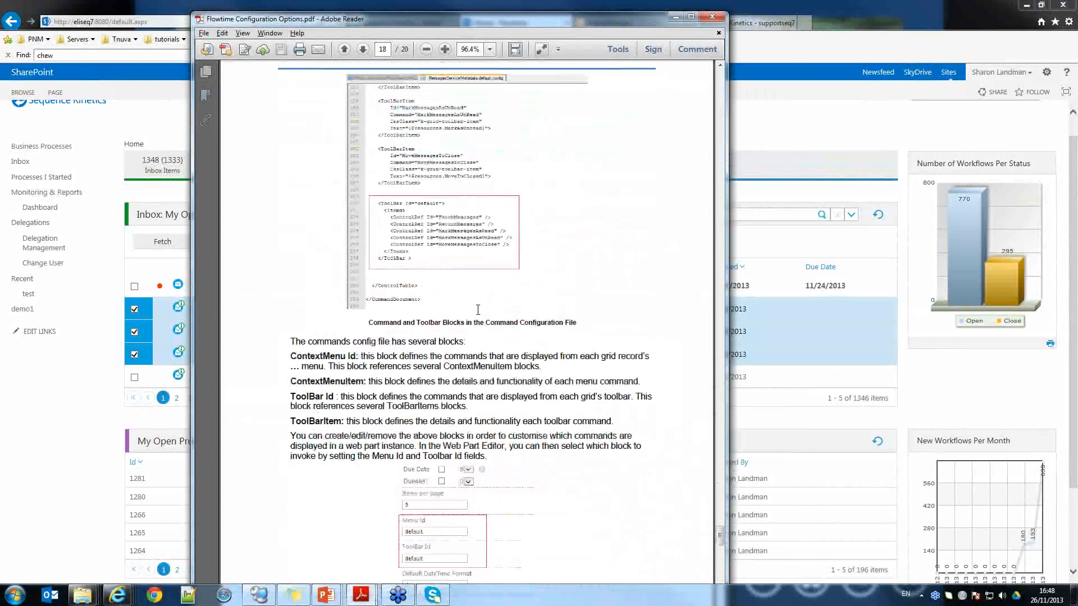
scroll(525, 308, "up", 10)
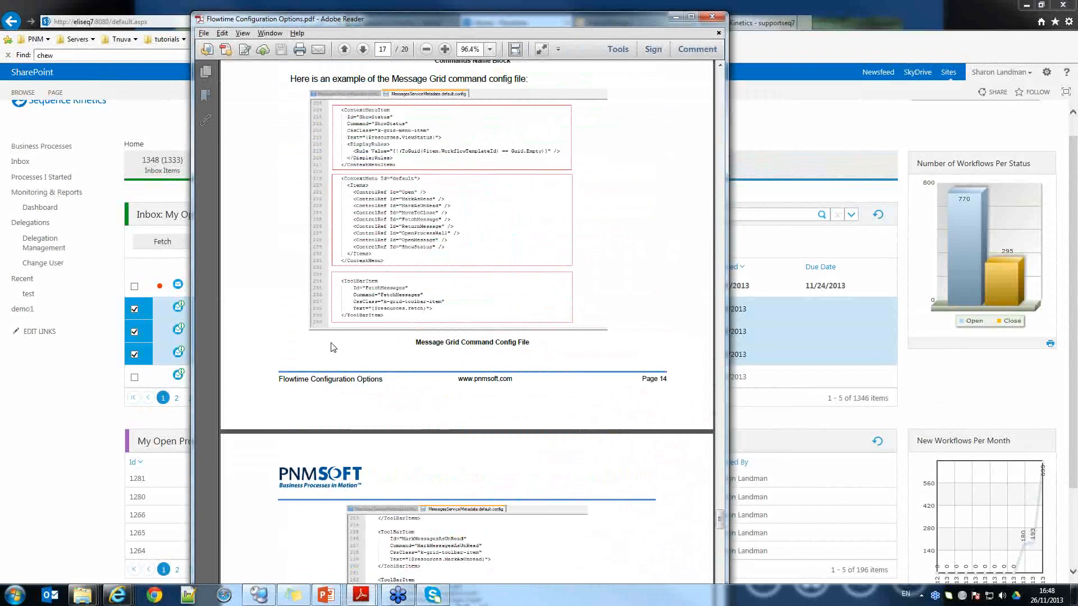
left_click(41, 424)
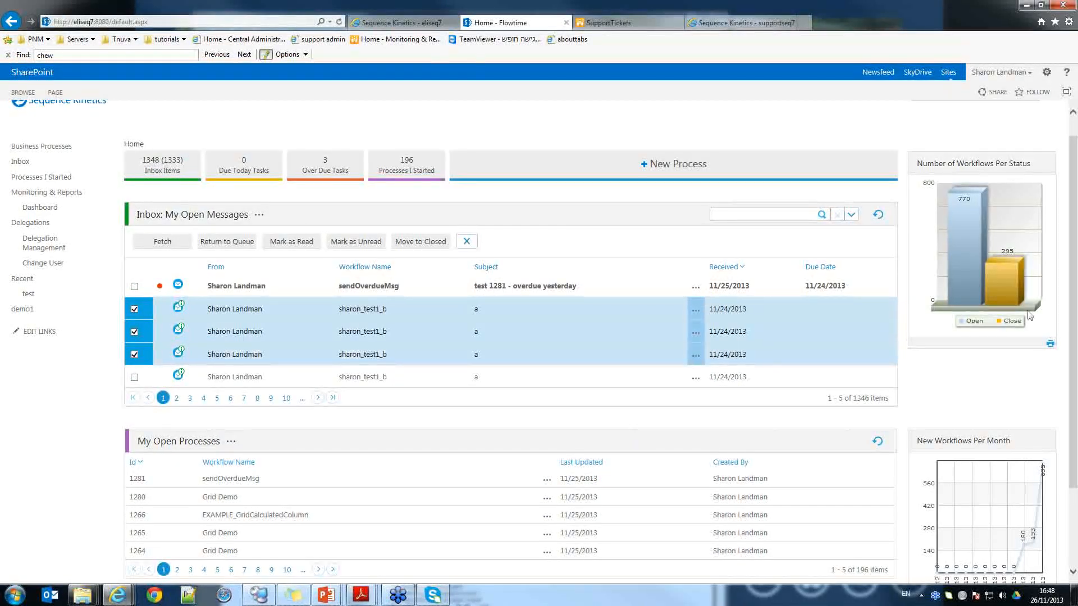
Return to the PowerPoint slideshow and advance from the Flowtime configuration slide to the User Experience slide.
left_click(1025, 5)
left_click(763, 282)
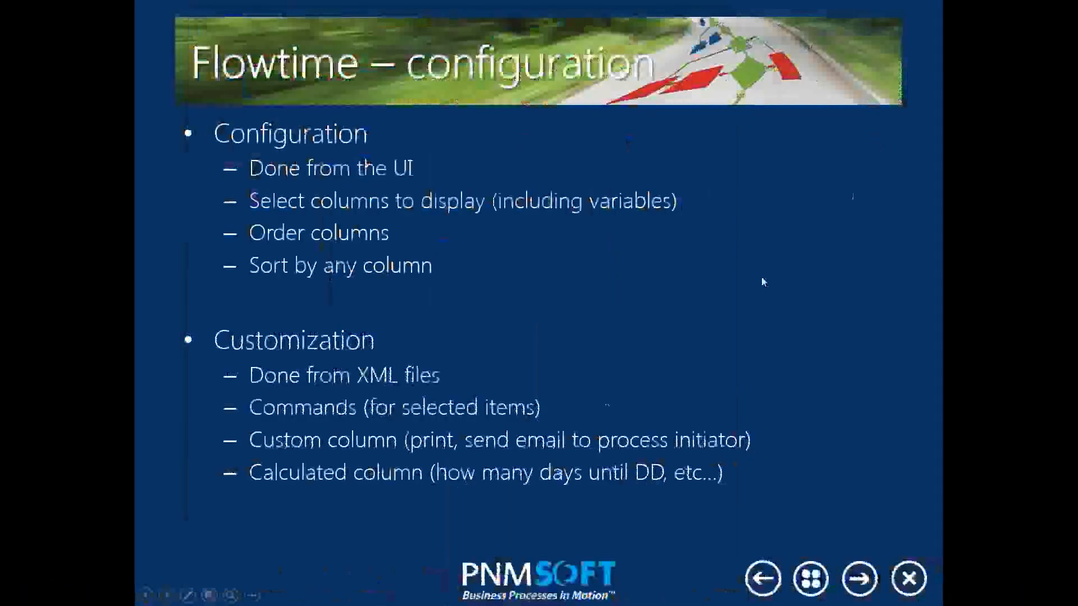
left_click(858, 580)
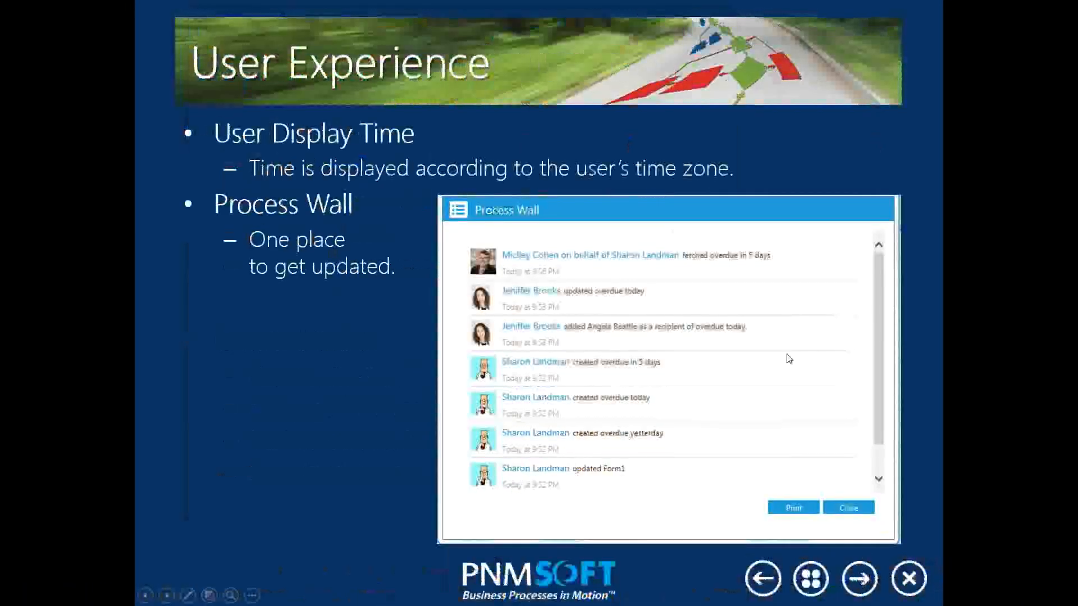